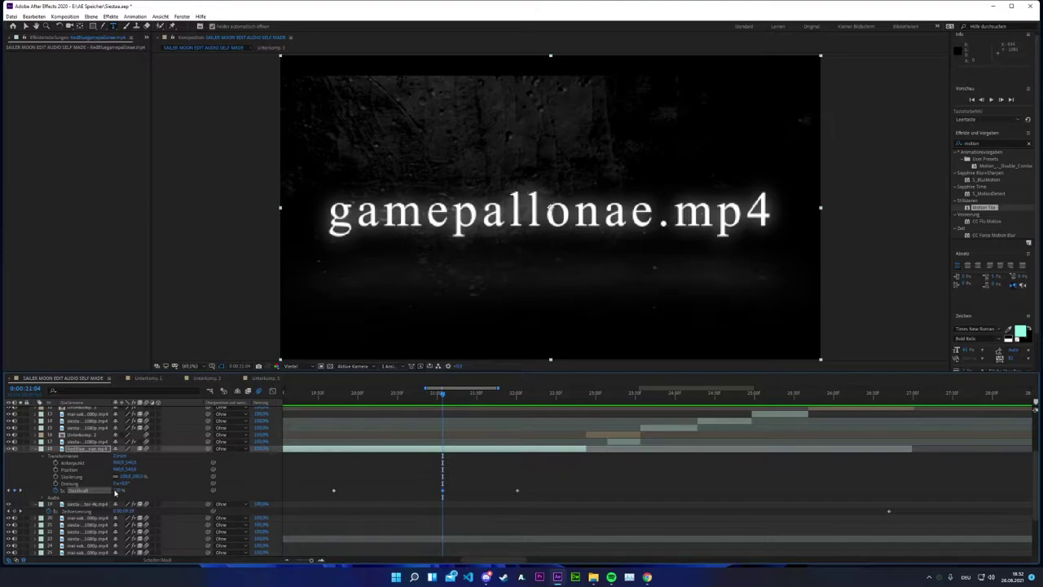
# Cut the text clip in layer 18 at its last opacity keyframe and extend the start of Unterkomp. 2 back to that cut.
pyautogui.click(22, 491)
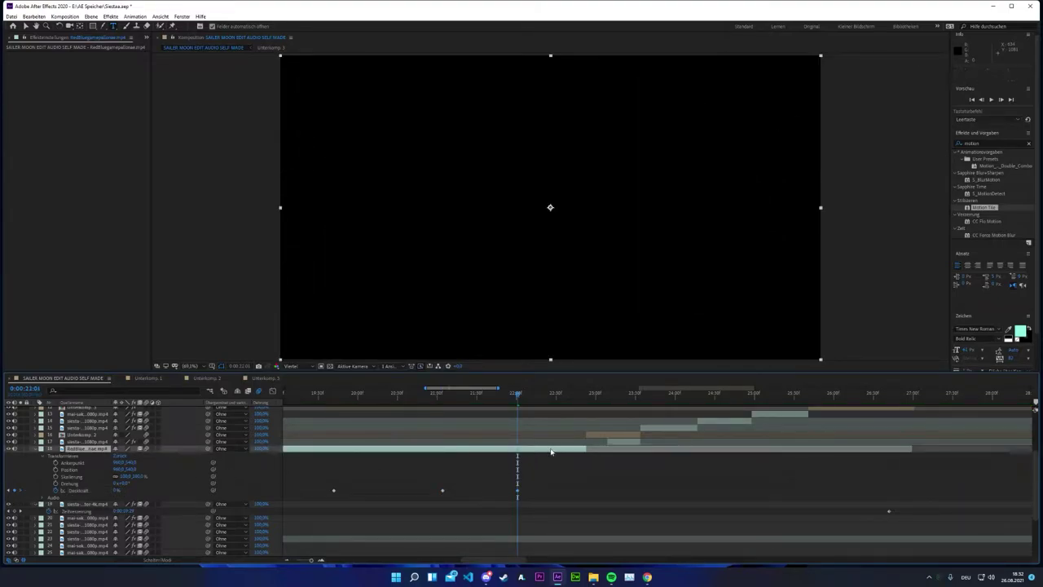
pyautogui.hotkey('ctrl', 'shift', 'd')
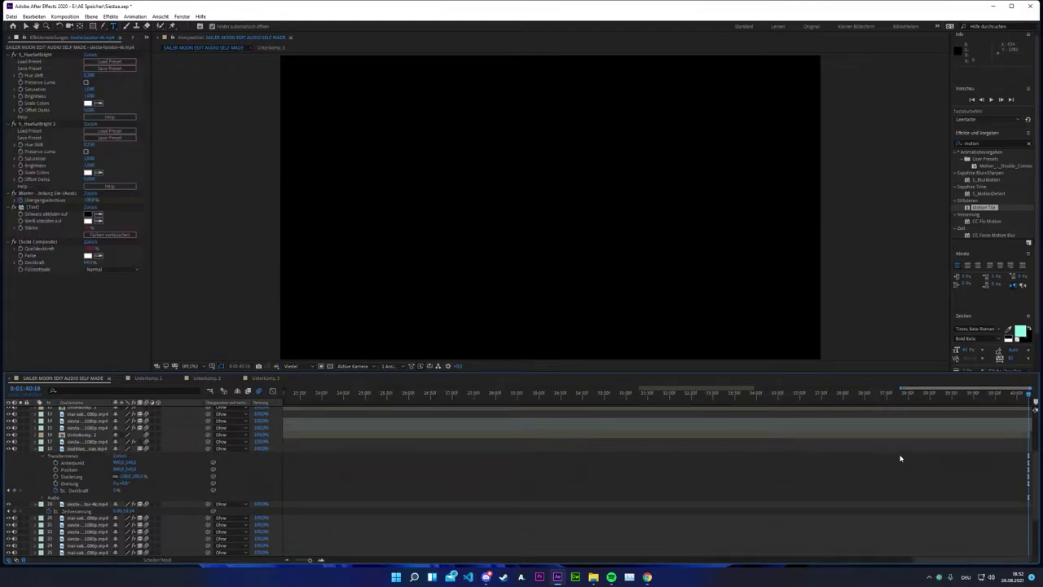
pyautogui.scroll(-3, 897, 456)
pyautogui.scroll(3, 453, 445)
pyautogui.scroll(1, 805, 437)
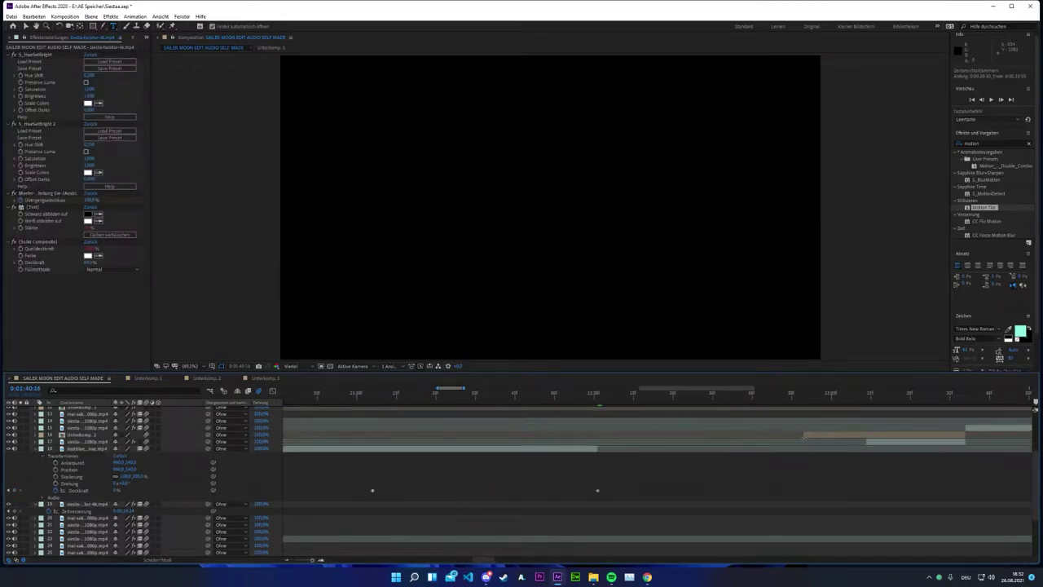
pyautogui.click(806, 436)
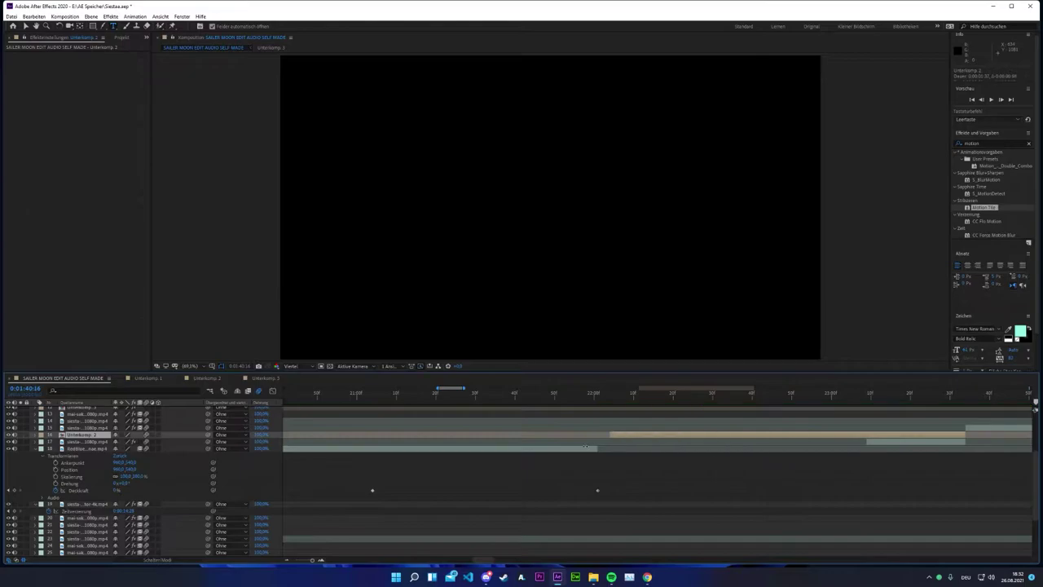
pyautogui.moveTo(603, 401); pyautogui.dragTo(856, 414)
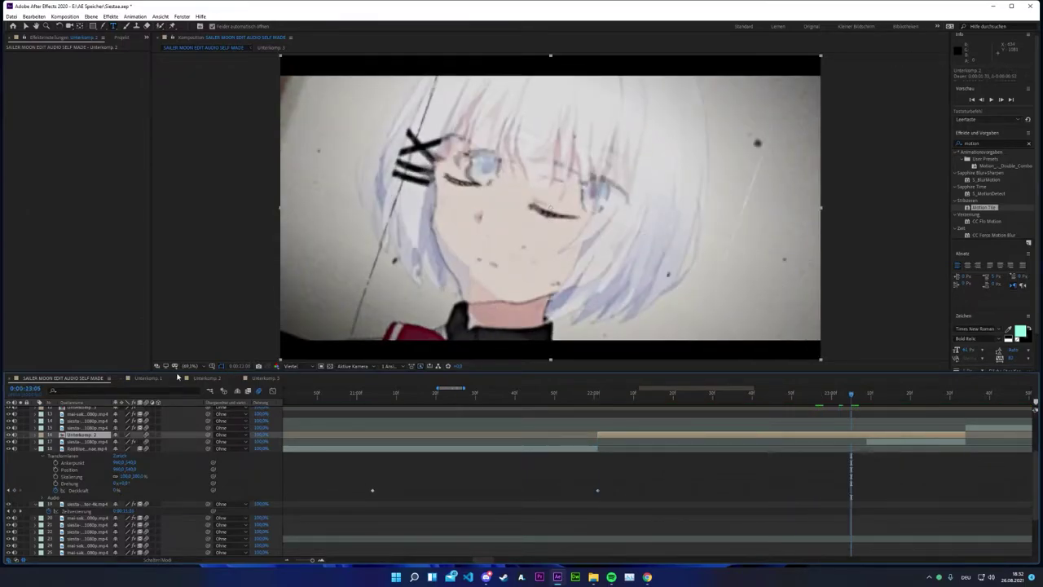
# Open the Unterkomp. 2 composition, find the start of its uppermost clip layer and delete that layer.
pyautogui.click(213, 378)
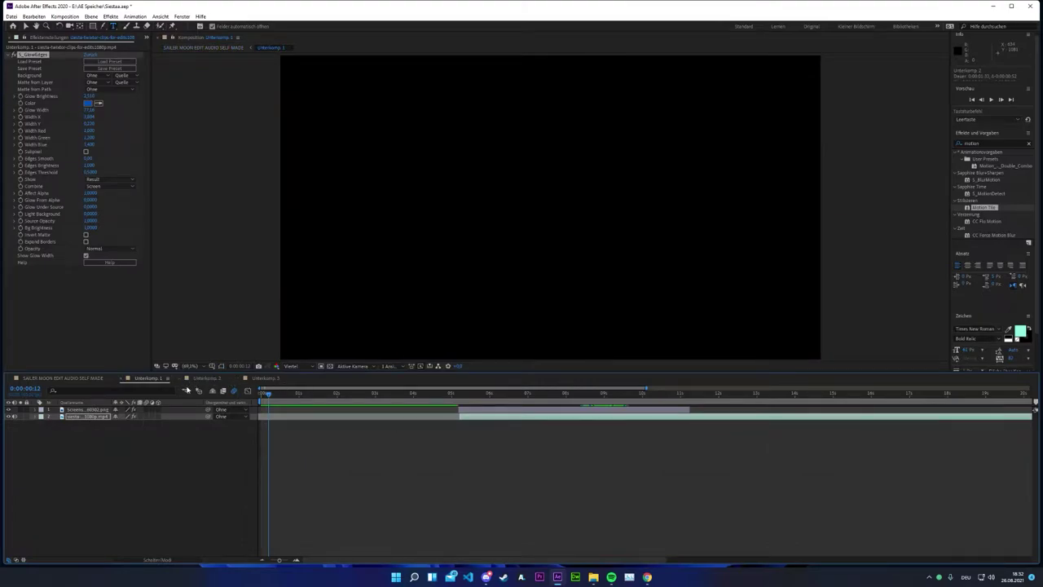
pyautogui.click(189, 380)
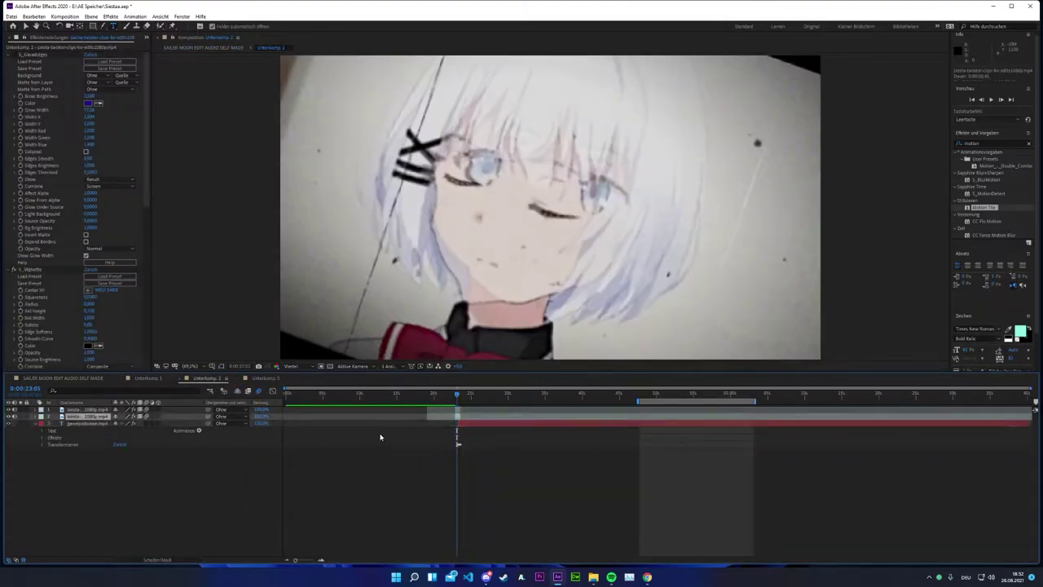
pyautogui.click(443, 409)
pyautogui.click(386, 394)
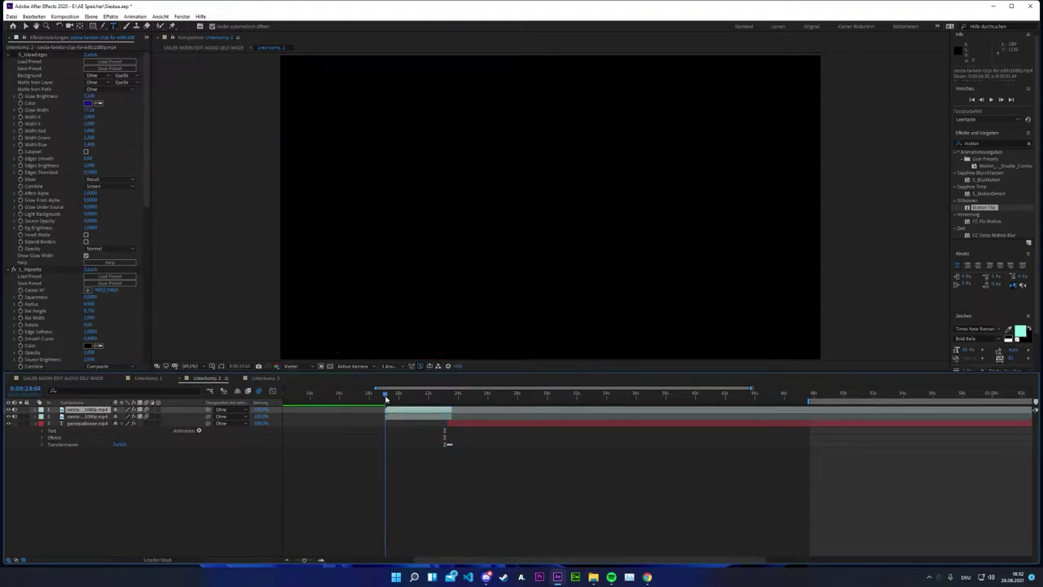
pyautogui.moveTo(387, 399); pyautogui.dragTo(391, 397)
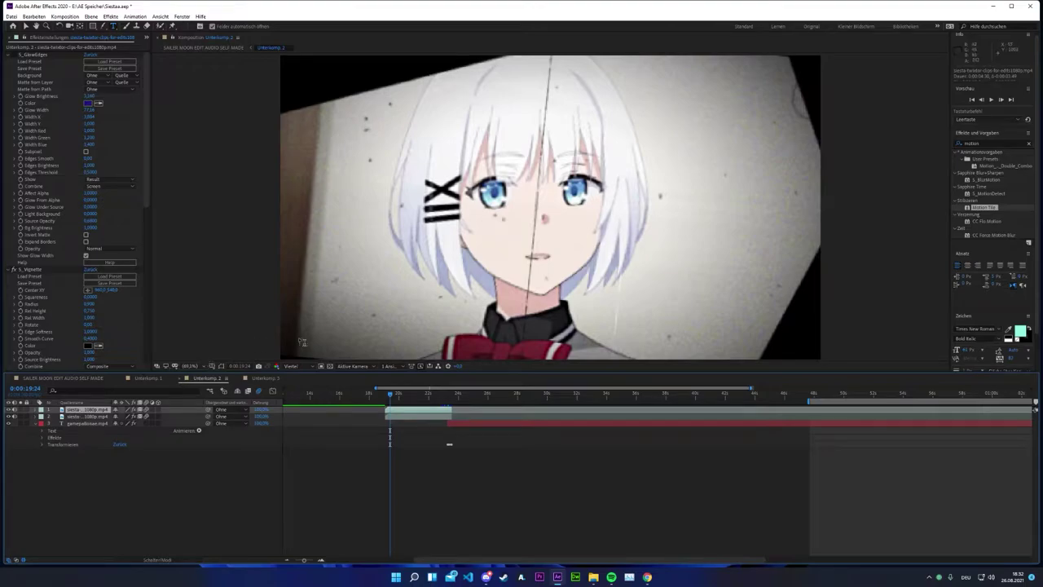
pyautogui.press('Delete')
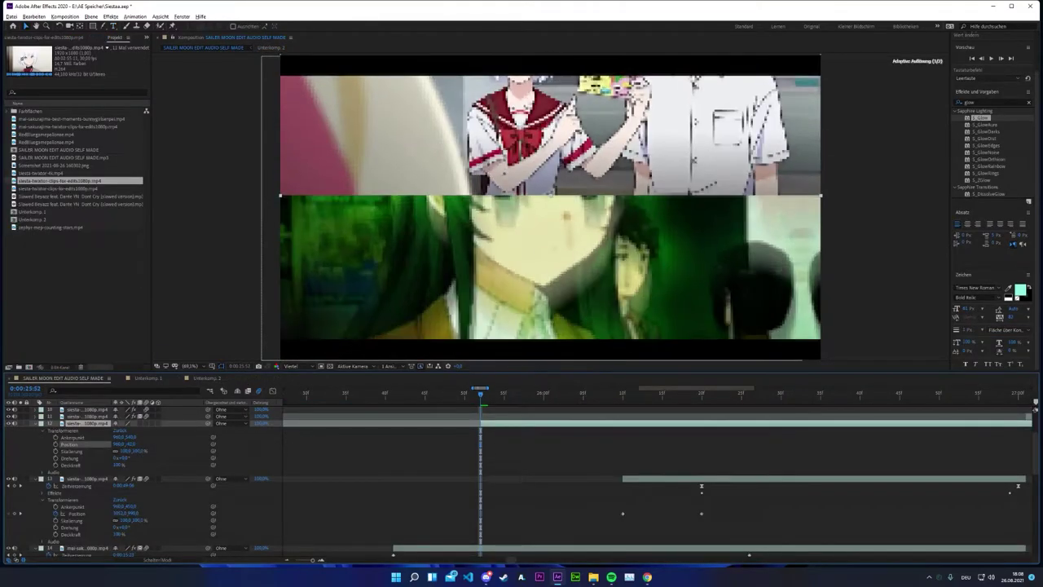
# Adjust the vertical position of the siesta clip in layer 12 over the upper part of the frame, checking it at 0:00:26:01.
pyautogui.moveTo(132, 444); pyautogui.dragTo(57, 416)
pyautogui.moveTo(537, 397)
pyautogui.mouseDown()
pyautogui.moveTo(610, 399)
pyautogui.moveTo(467, 415)
pyautogui.moveTo(520, 417)
pyautogui.moveTo(537, 395)
pyautogui.moveTo(552, 396)
pyautogui.mouseUp()
pyautogui.scroll(-5, 550, 485)
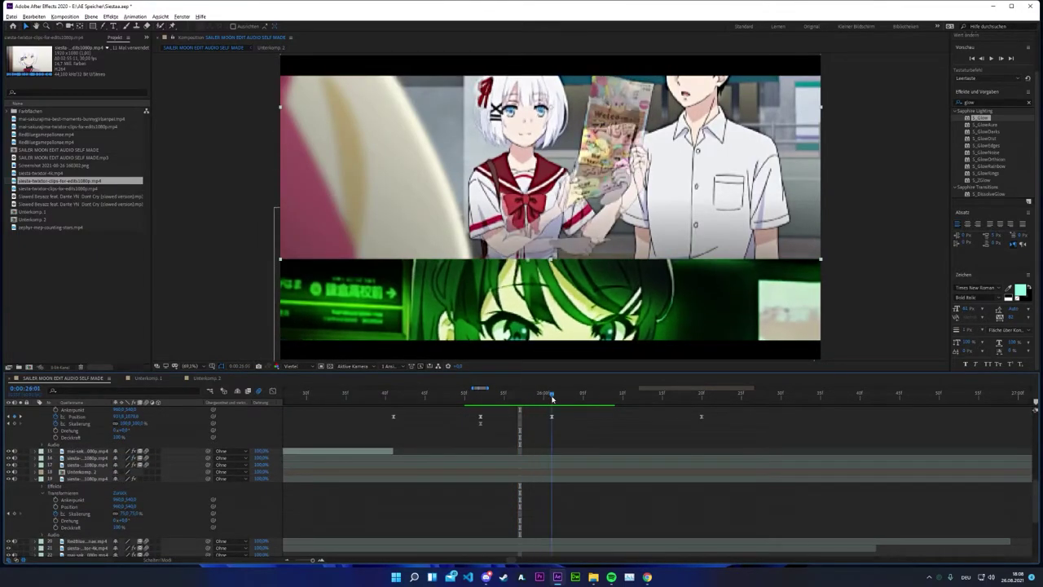
pyautogui.scroll(5, 567, 452)
pyautogui.scroll(3, 558, 440)
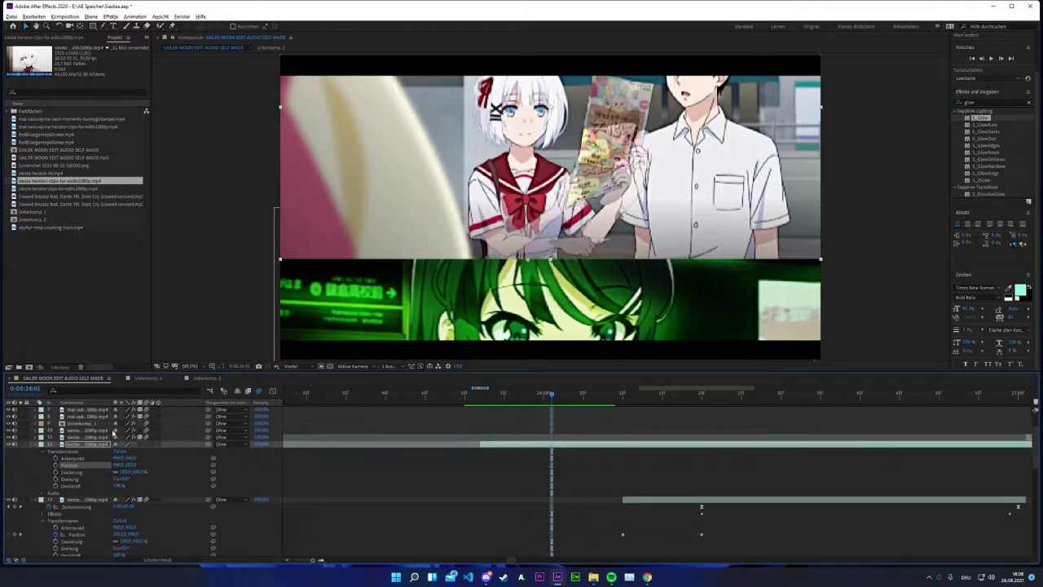
pyautogui.moveTo(131, 466); pyautogui.dragTo(42, 480)
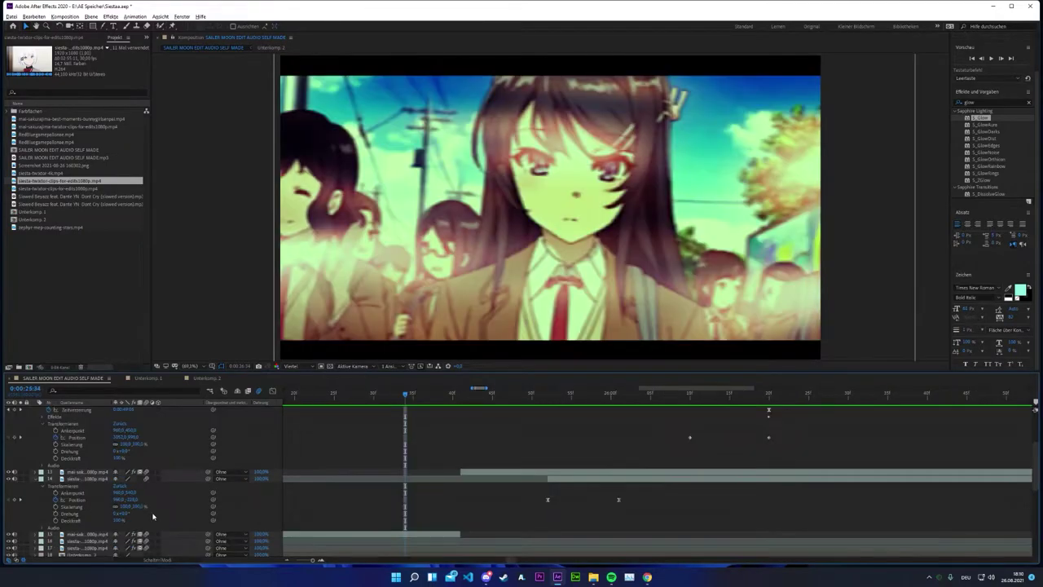
# Collapse the expanded properties of layers 12 and 14 in the main composition.
pyautogui.scroll(2, 140, 489)
pyautogui.scroll(-2, 140, 489)
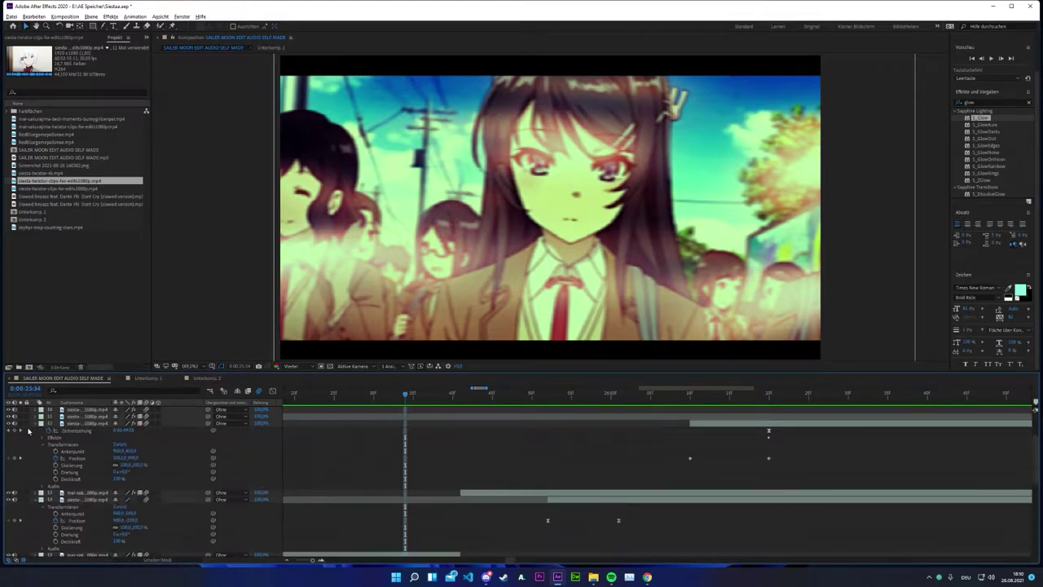
pyautogui.click(35, 425)
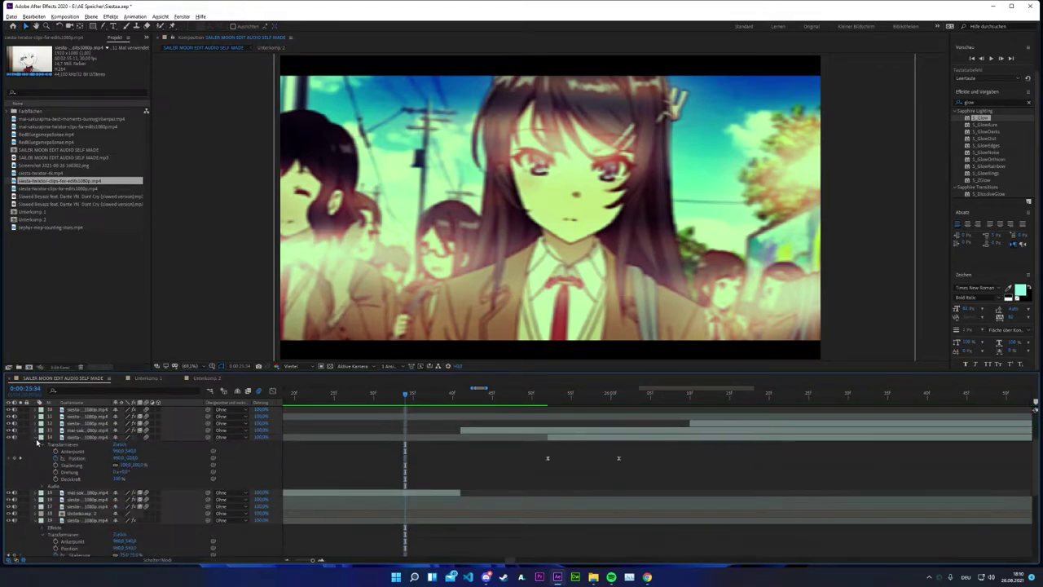
pyautogui.click(39, 438)
pyautogui.scroll(-3, 150, 484)
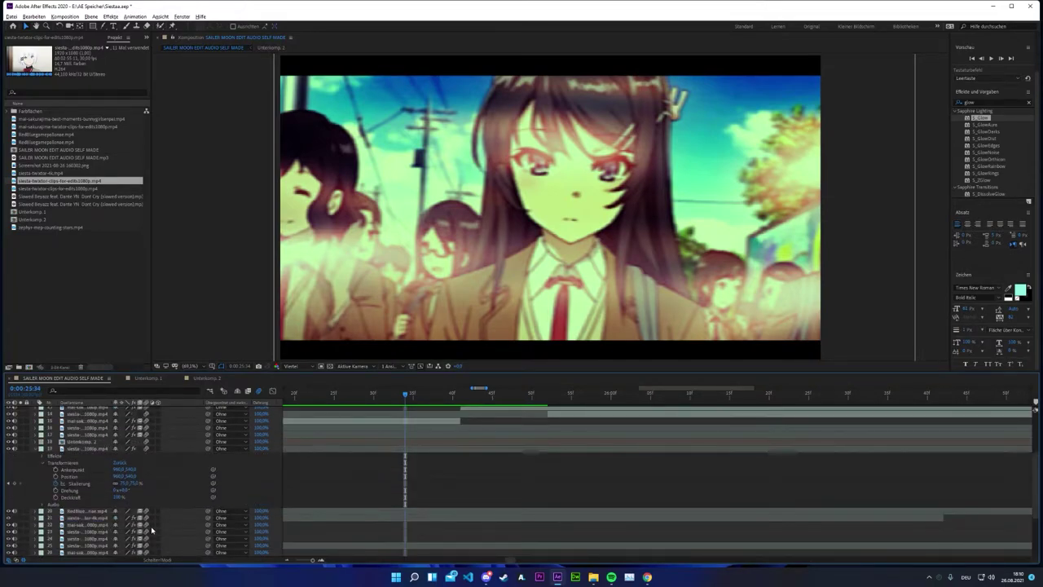
pyautogui.scroll(-3, 161, 511)
pyautogui.scroll(6, 161, 497)
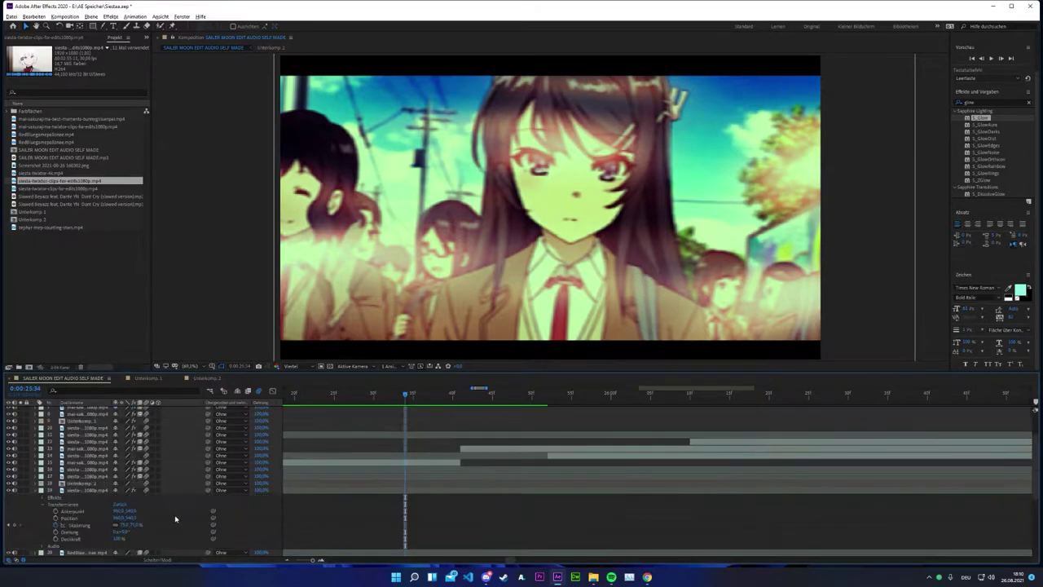
pyautogui.scroll(-3, 166, 462)
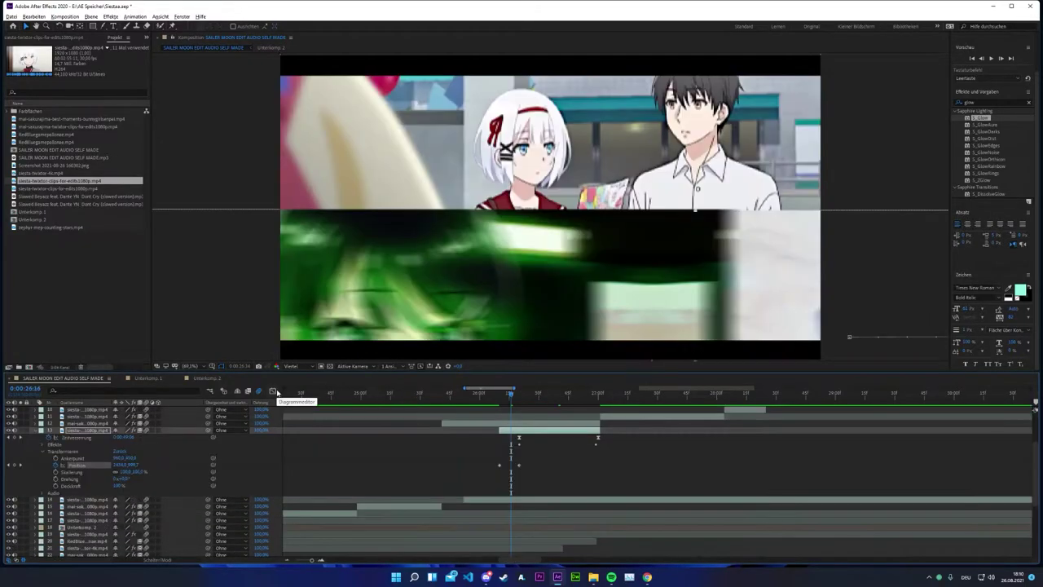
# Apply Easy Ease to both Position keyframes of layer 13 and show their speed curve in the graph editor.
pyautogui.click(455, 462)
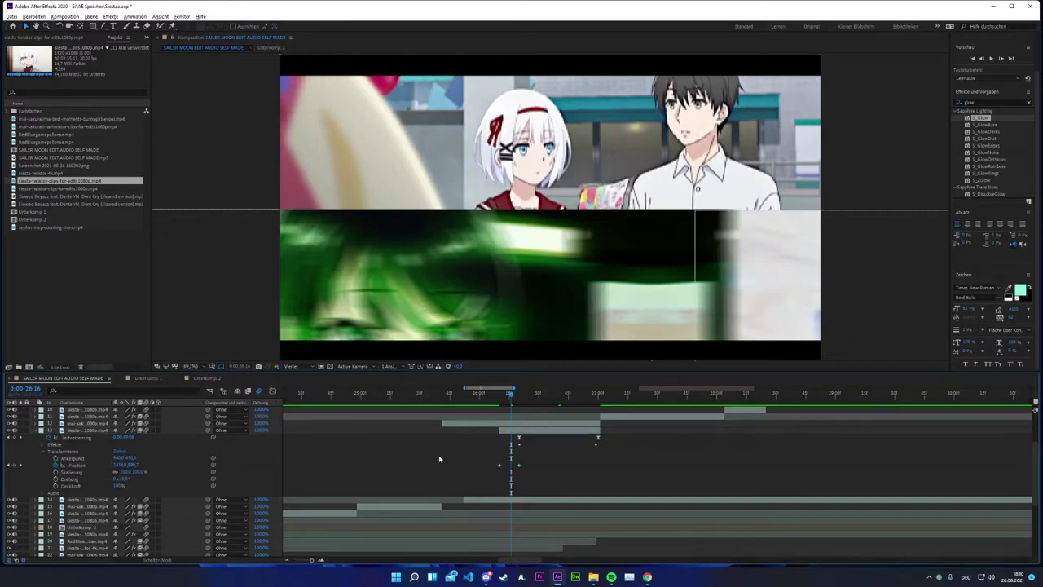
pyautogui.moveTo(476, 462); pyautogui.dragTo(537, 469)
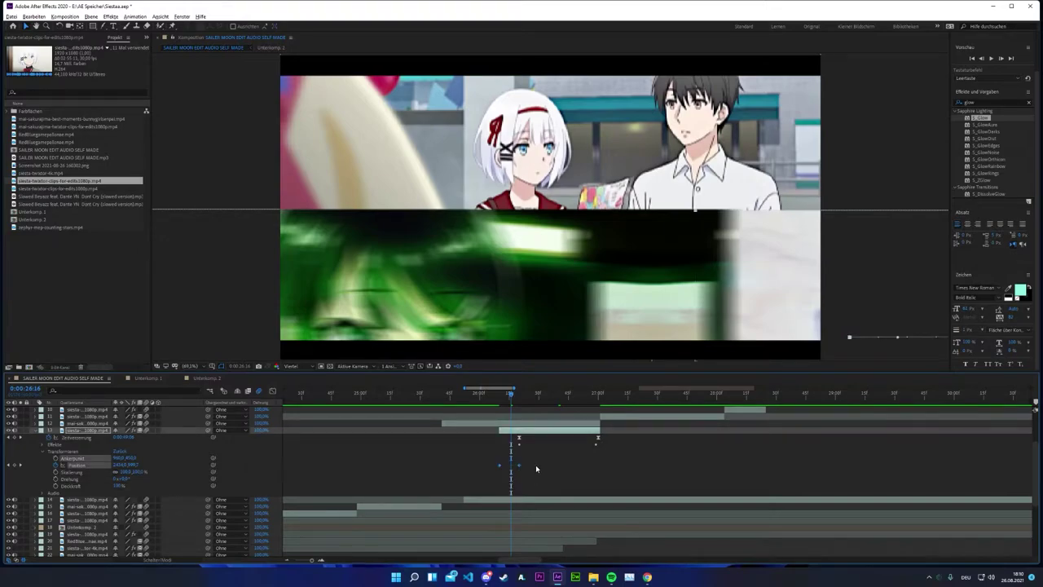
pyautogui.press('F9')
pyautogui.click(272, 391)
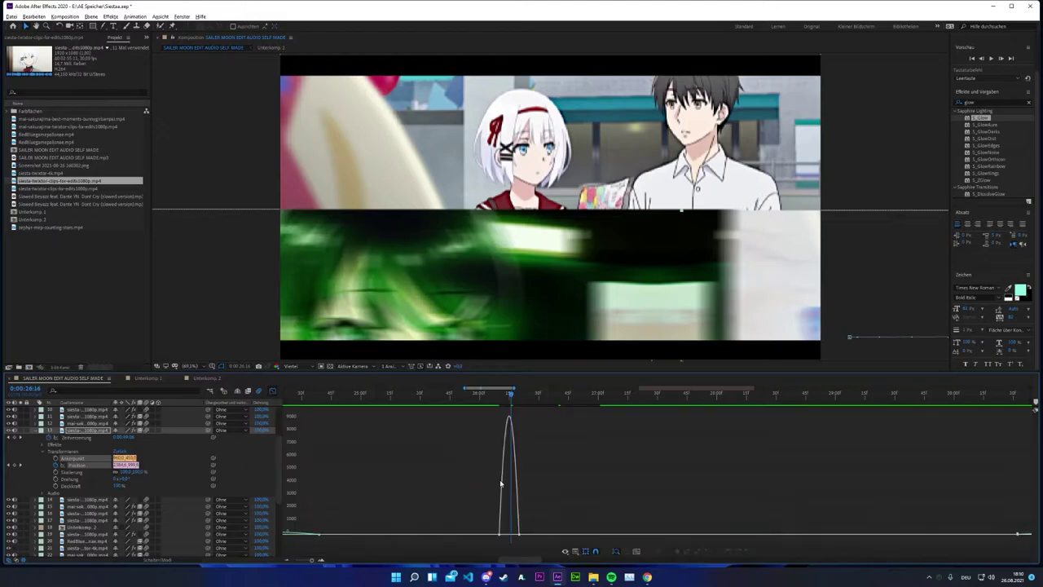
pyautogui.click(515, 534)
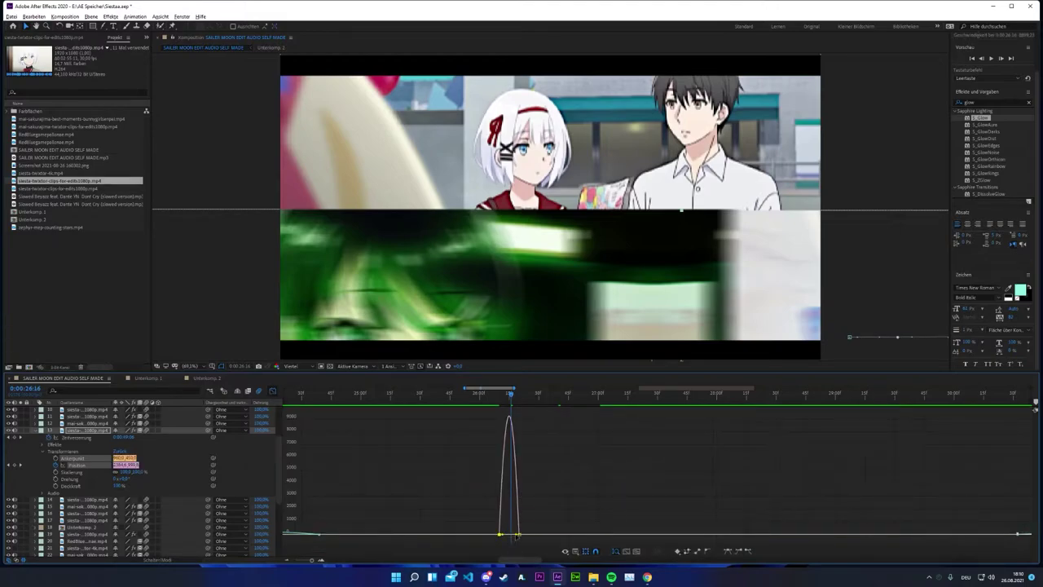
# Examine the Position speed curves of layers 14 and 15 in the graph editor.
pyautogui.click(41, 498)
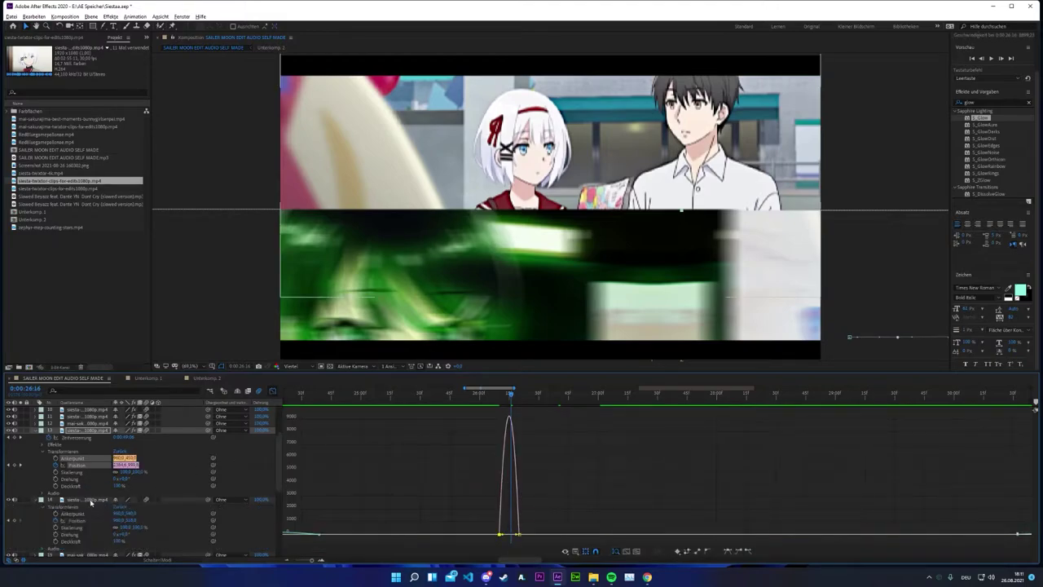
pyautogui.scroll(-1, 49, 499)
pyautogui.click(79, 500)
pyautogui.click(79, 501)
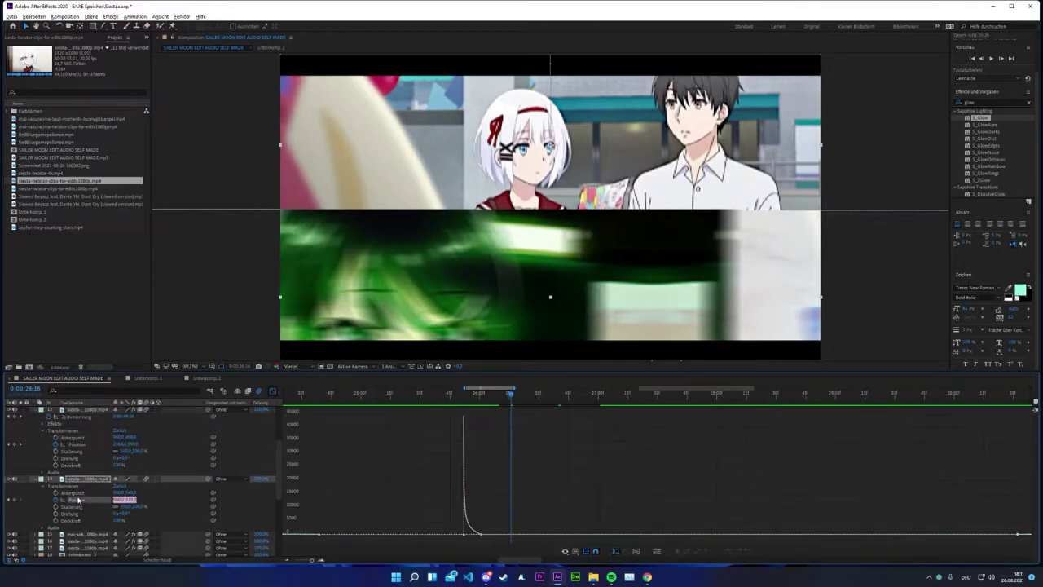
pyautogui.click(36, 480)
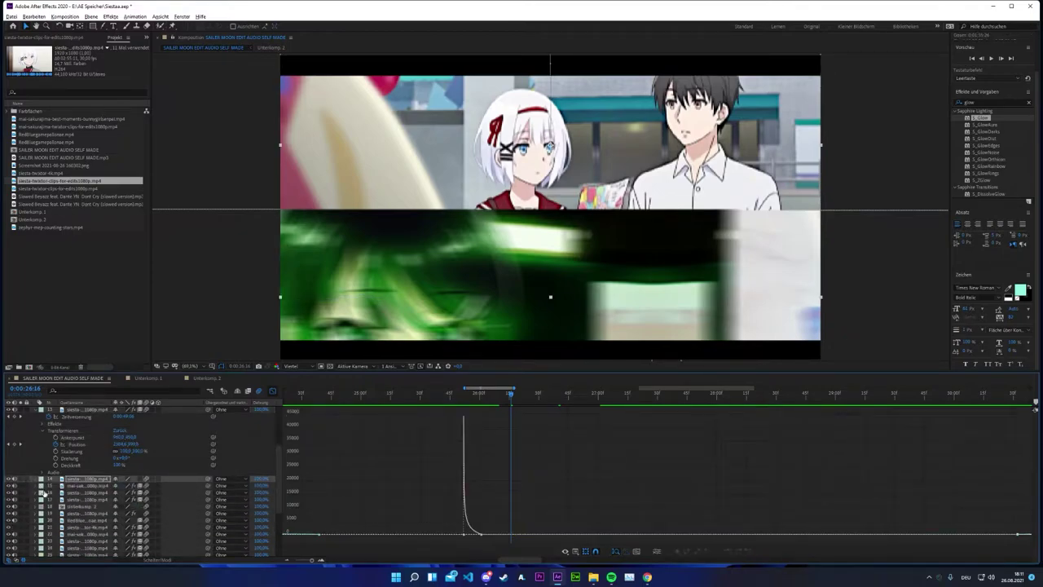
pyautogui.click(36, 486)
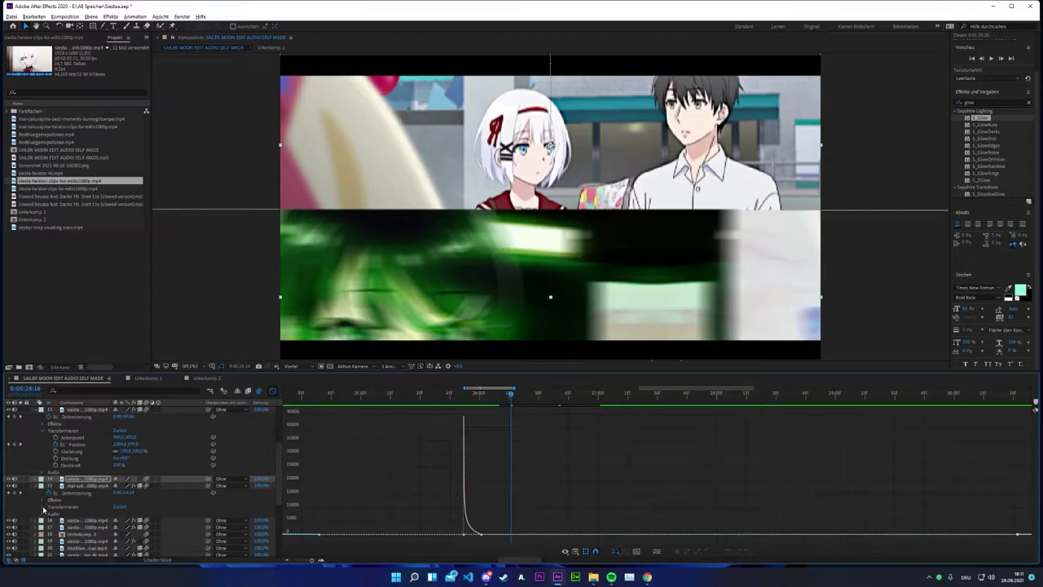
pyautogui.click(45, 506)
pyautogui.click(73, 521)
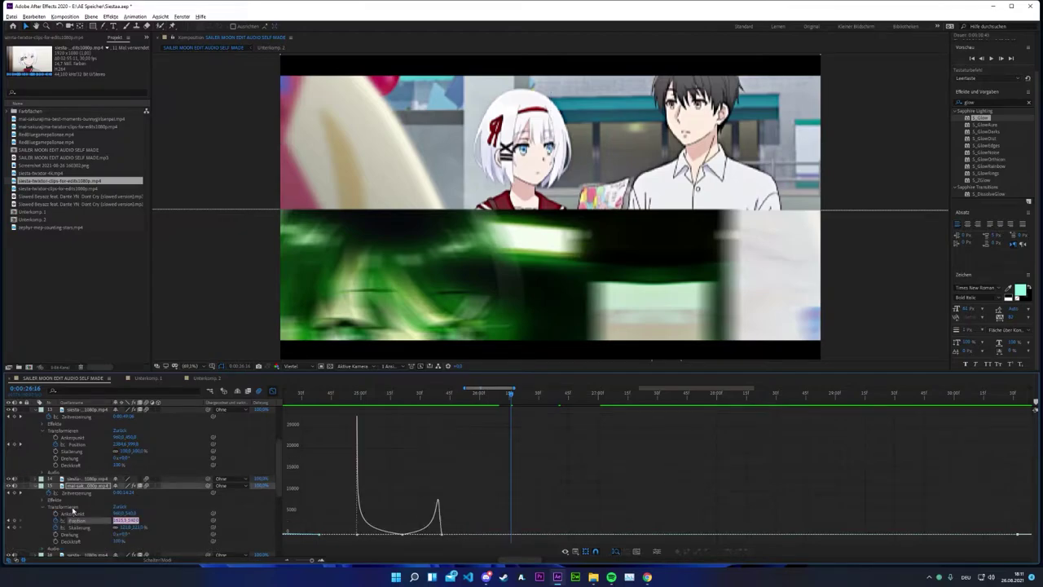
pyautogui.click(39, 486)
pyautogui.keyDown('shift'); pyautogui.click(40, 479); pyautogui.keyUp('shift')
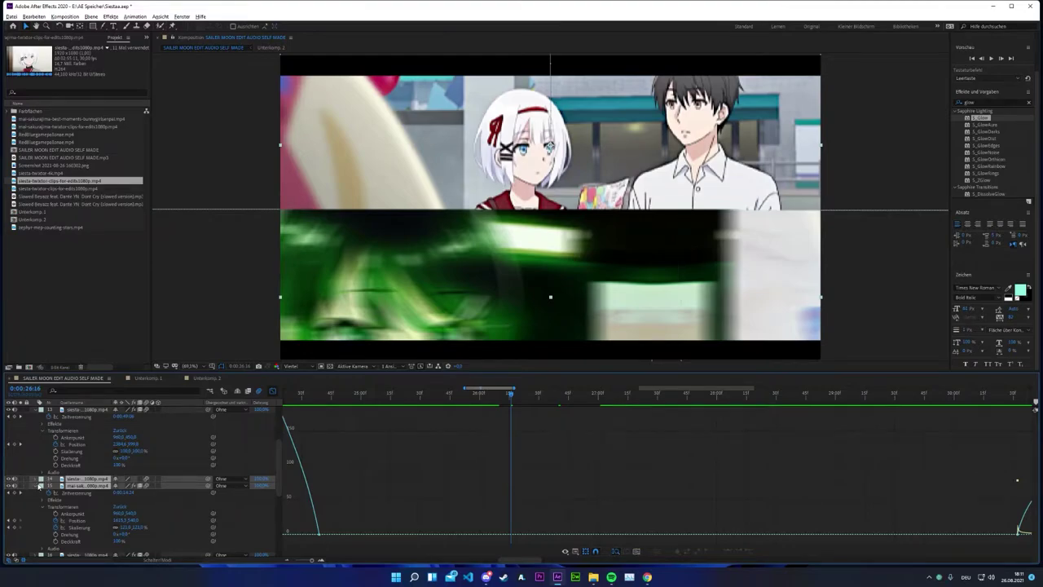
pyautogui.click(35, 489)
# Reshape layer 12's Position speed curve so the movement speeds up into a sharp peak at its last keyframe.
pyautogui.scroll(3, 32, 489)
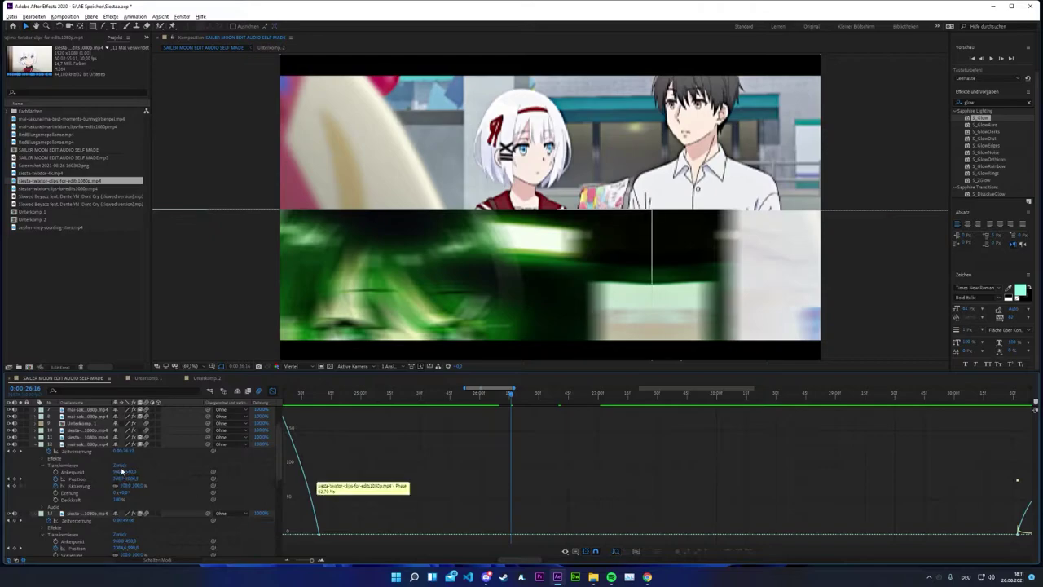
pyautogui.click(77, 479)
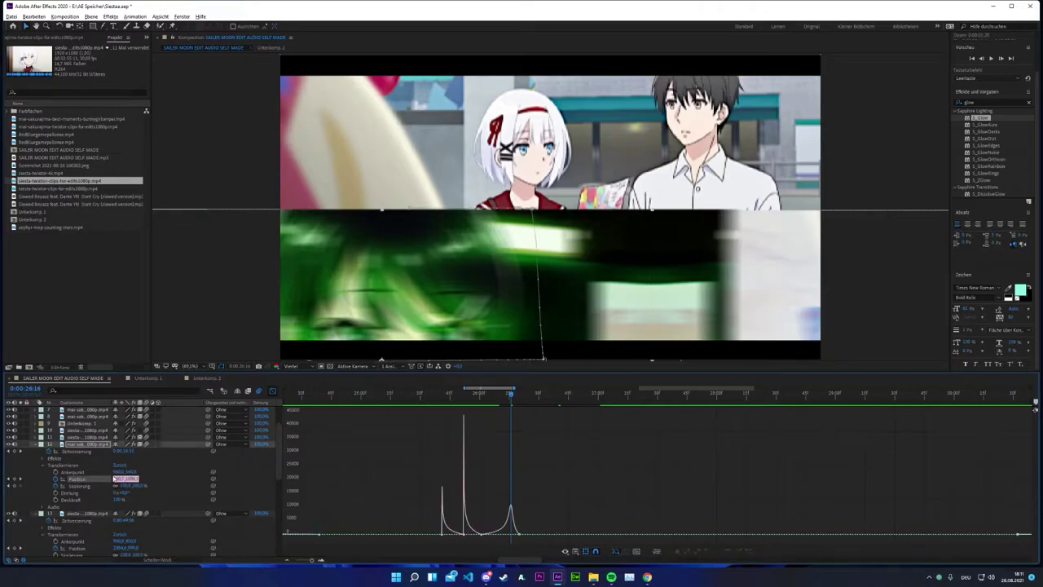
pyautogui.click(519, 534)
pyautogui.scroll(2, 514, 532)
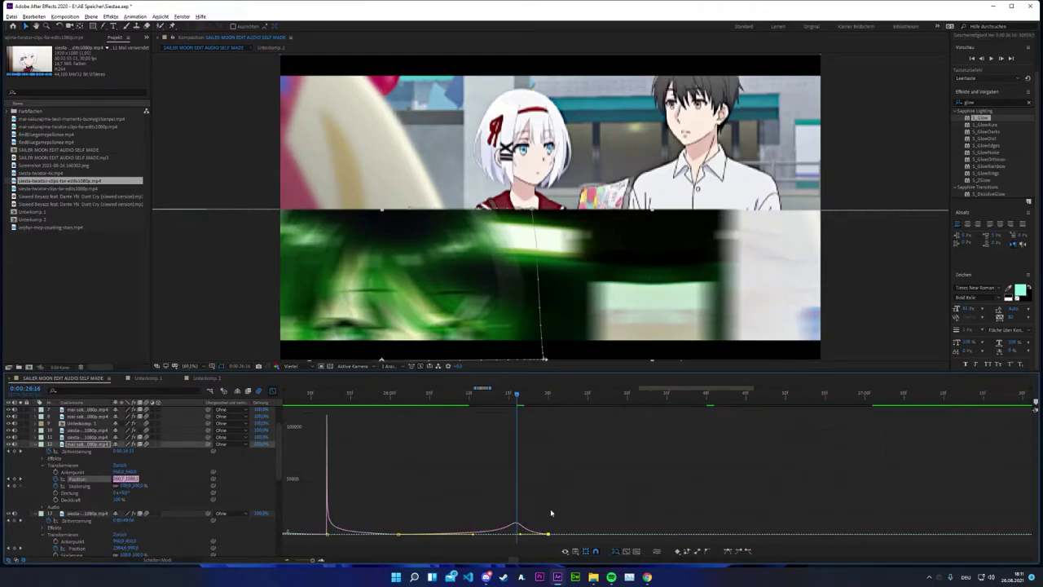
pyautogui.moveTo(520, 535); pyautogui.dragTo(568, 534)
pyautogui.moveTo(464, 529); pyautogui.dragTo(473, 531)
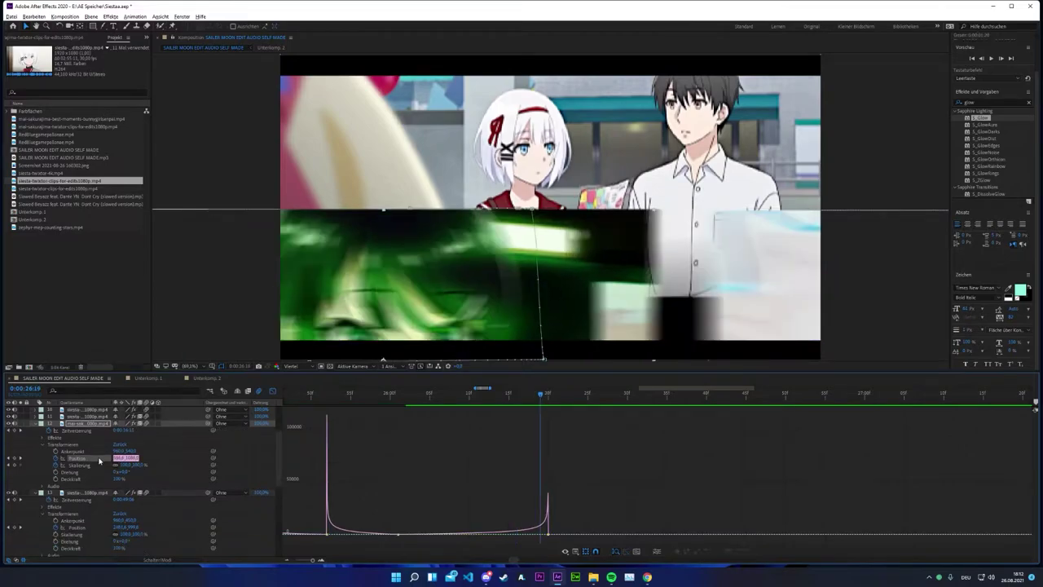
# Fine-tune the easing handles leading into the last Position keyframe of layer 12.
pyautogui.click(546, 534)
pyautogui.moveTo(548, 536); pyautogui.dragTo(600, 536)
pyautogui.moveTo(472, 535); pyautogui.dragTo(551, 539)
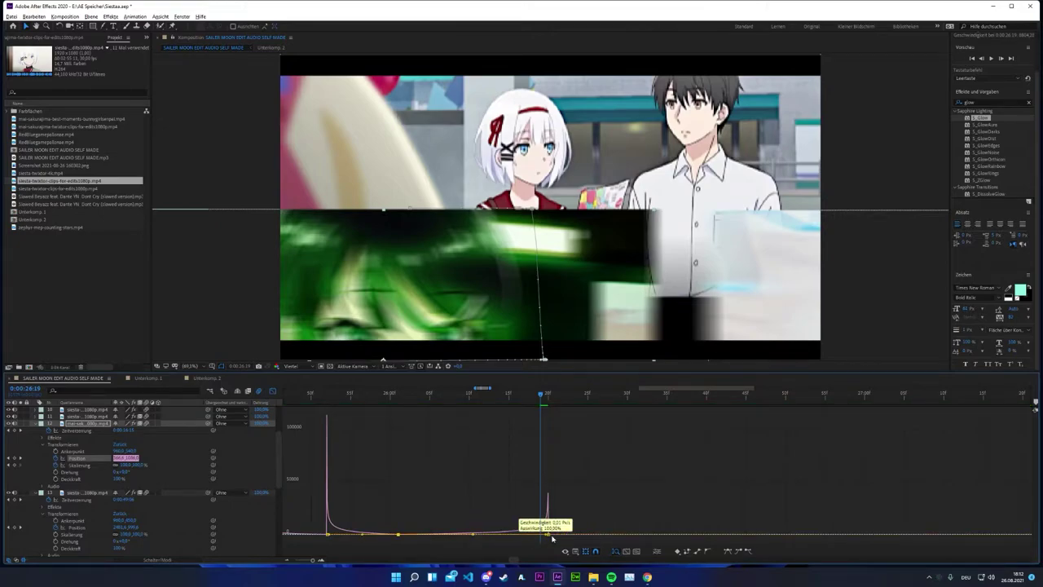
# Scrub back through the layer 12 movement to 0:00:26:01 to check the eased slide.
pyautogui.moveTo(542, 394); pyautogui.dragTo(405, 399)
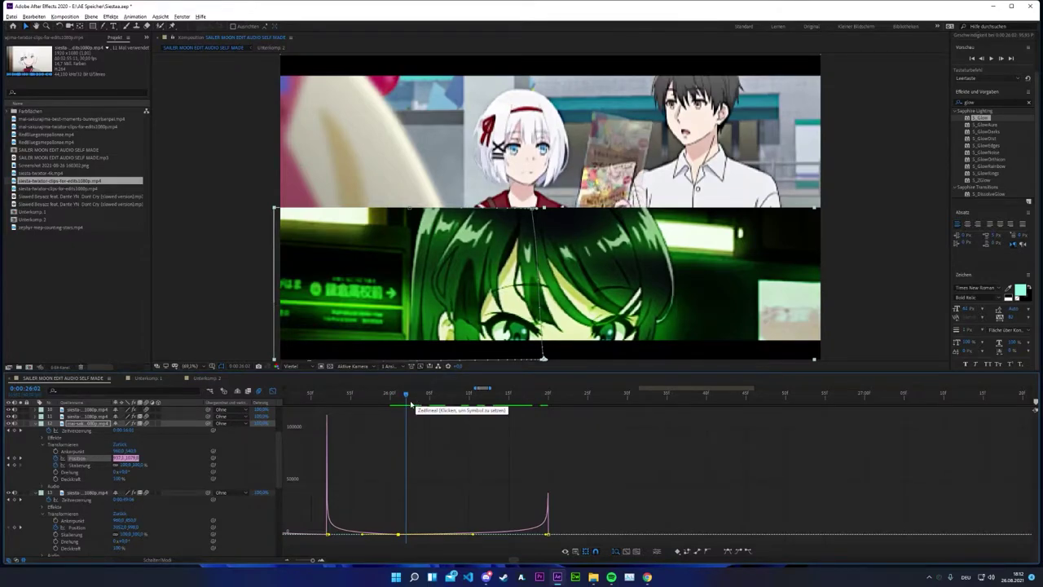
pyautogui.click(399, 397)
pyautogui.moveTo(397, 396)
pyautogui.mouseDown()
pyautogui.moveTo(306, 408)
pyautogui.moveTo(388, 407)
pyautogui.mouseUp()
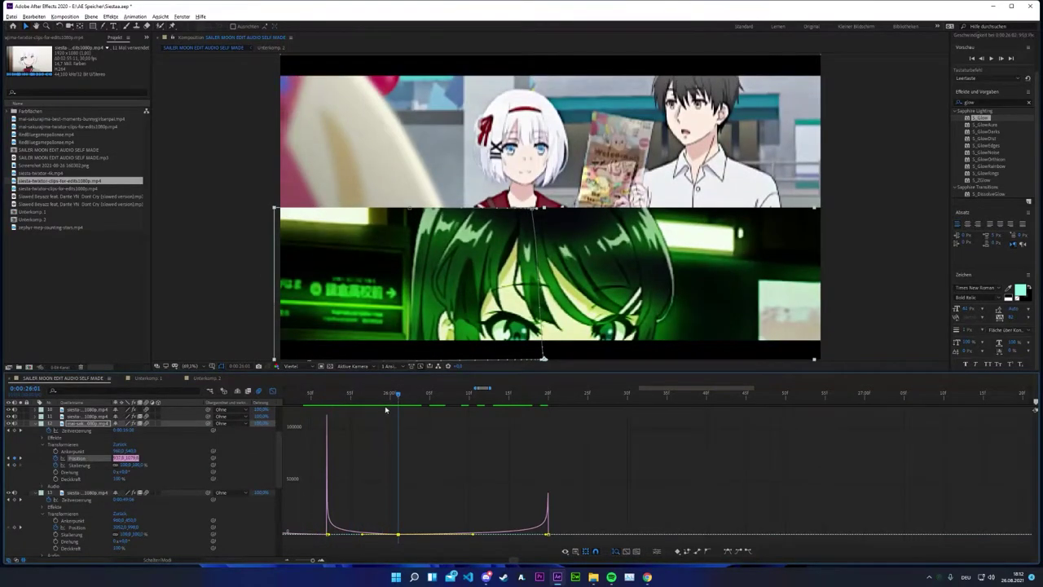
# Return to the layer timeline, collapse layer 12, and play back the split-screen section before moving to 0:00:25:44.
pyautogui.click(470, 452)
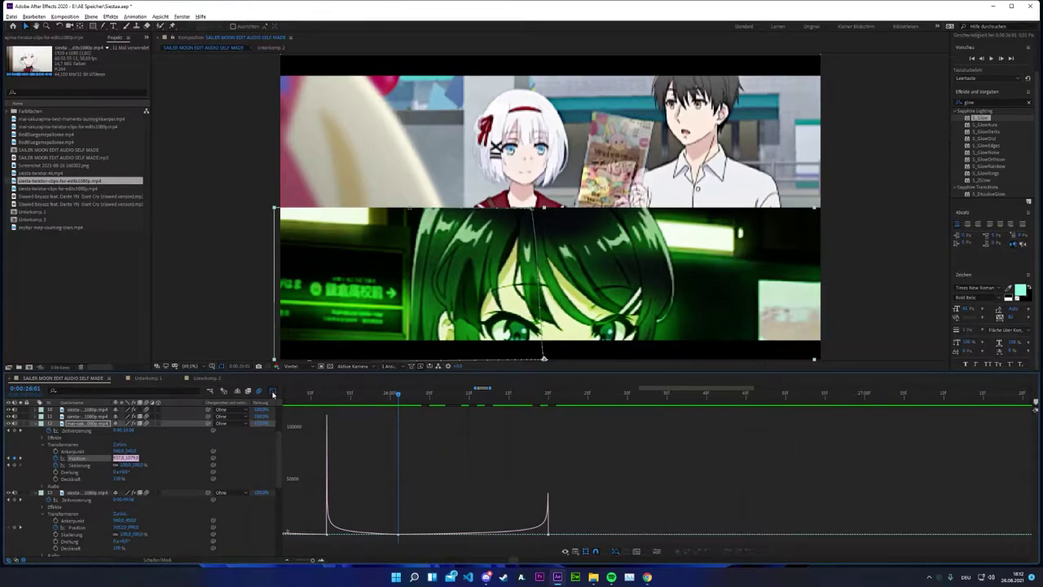
pyautogui.hotkey('shift', 'F3')
pyautogui.scroll(-1, 490, 465)
pyautogui.scroll(2, 432, 464)
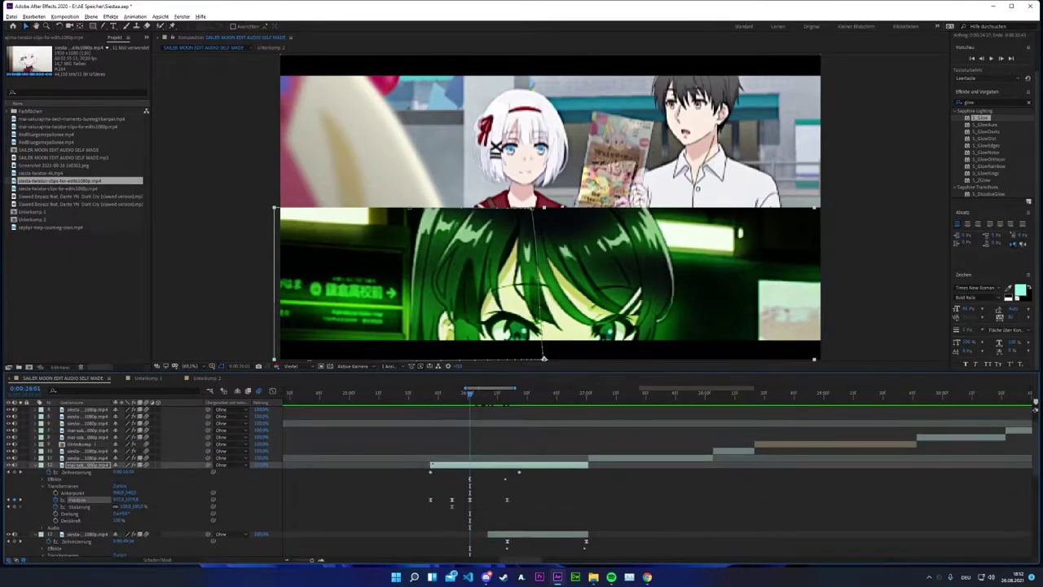
pyautogui.click(38, 469)
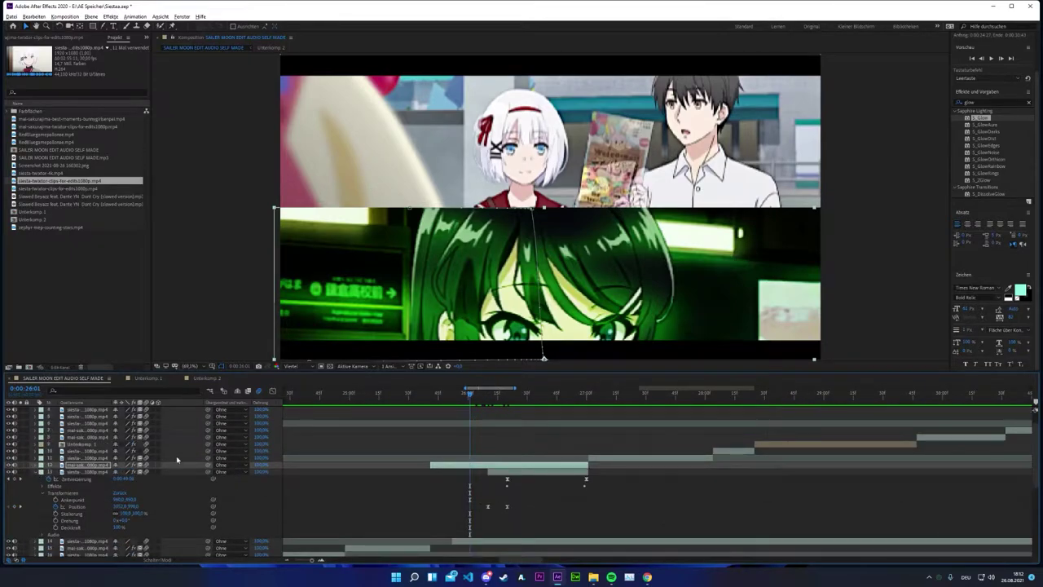
pyautogui.moveTo(176, 459); pyautogui.dragTo(176, 469)
pyautogui.scroll(2, 479, 456)
pyautogui.press('space')
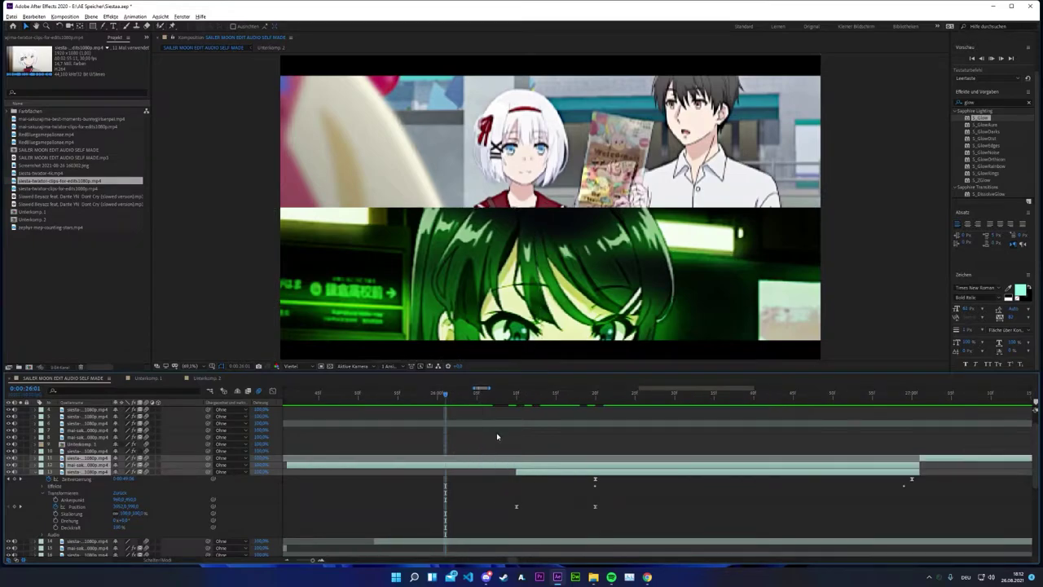
pyautogui.scroll(-2, 584, 420)
pyautogui.moveTo(550, 395); pyautogui.dragTo(516, 395)
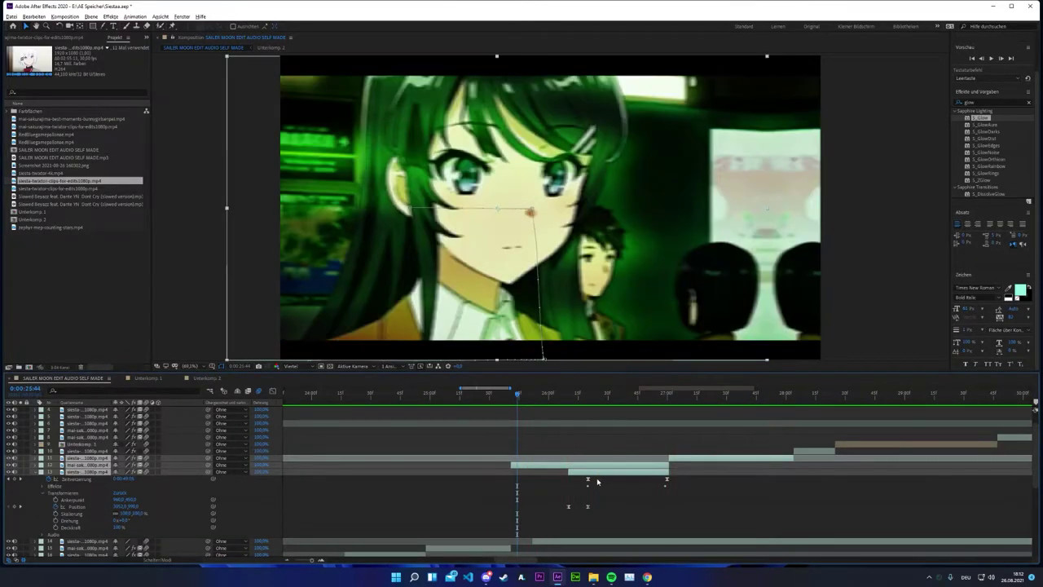
# Go to 0:00:26:10 and show layer 13's Position keyframes as a value graph in the graph editor.
pyautogui.click(570, 399)
pyautogui.moveTo(597, 512); pyautogui.dragTo(563, 505)
pyautogui.click(273, 391)
pyautogui.click(205, 516)
pyautogui.click(78, 507)
pyautogui.click(575, 552)
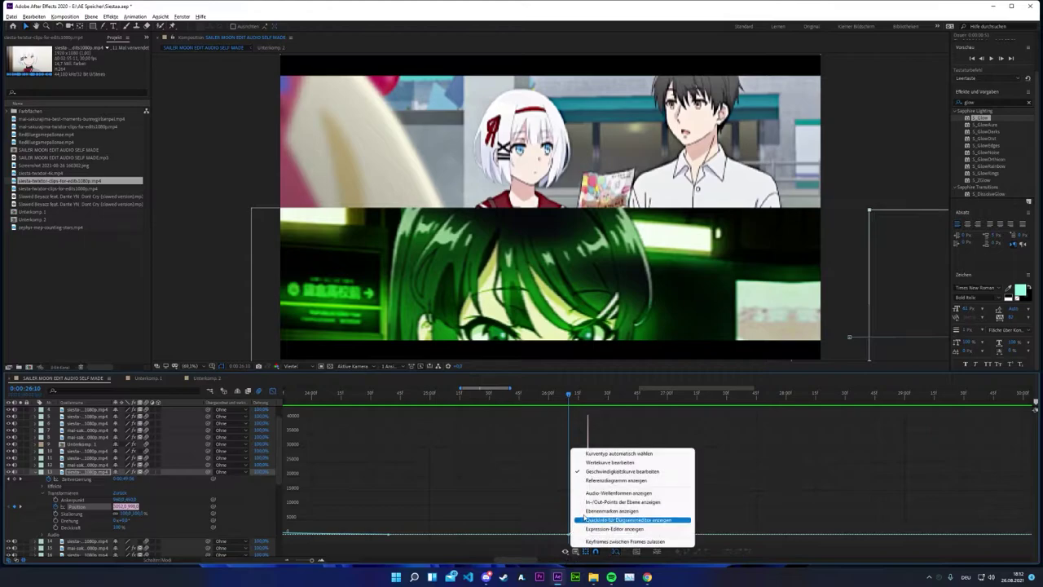
pyautogui.click(611, 462)
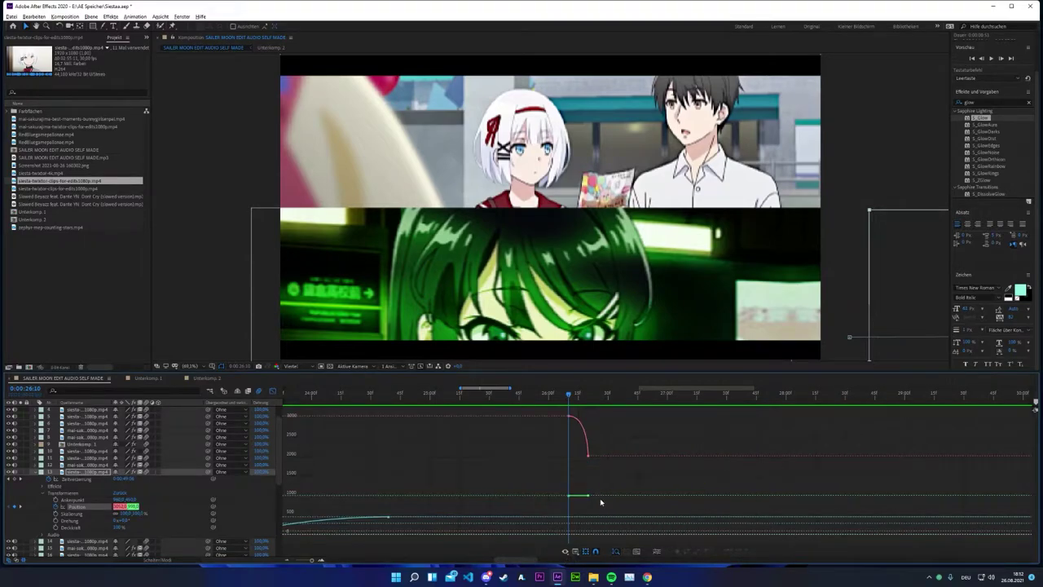
# Lower the X values of layer 13's Position keyframes in the value graph and play back the slide.
pyautogui.moveTo(604, 464); pyautogui.dragTo(559, 403)
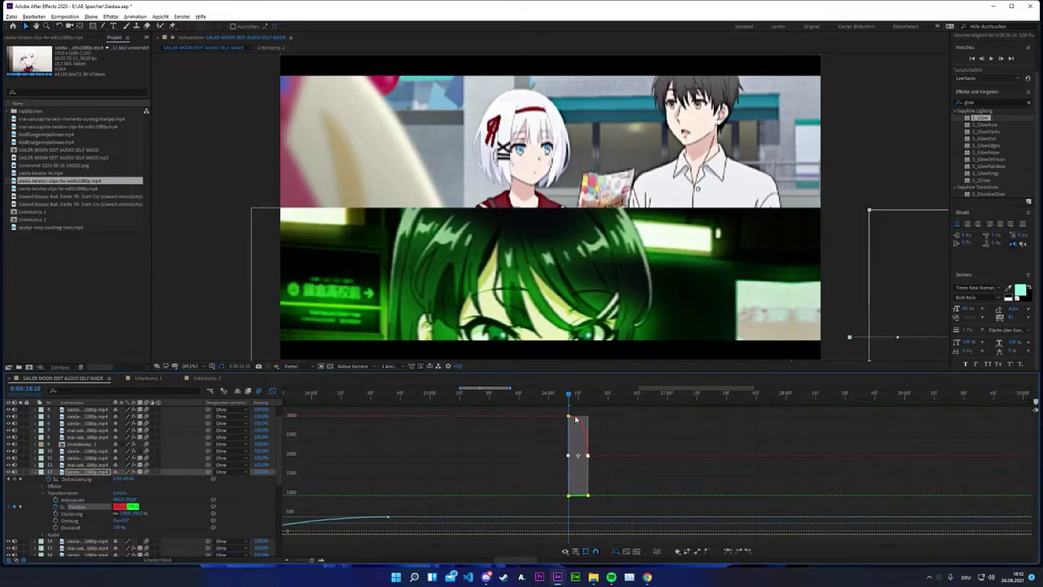
pyautogui.moveTo(568, 416)
pyautogui.moveTo(568, 416); pyautogui.dragTo(566, 410)
pyautogui.hotkey('ctrl', 'z')
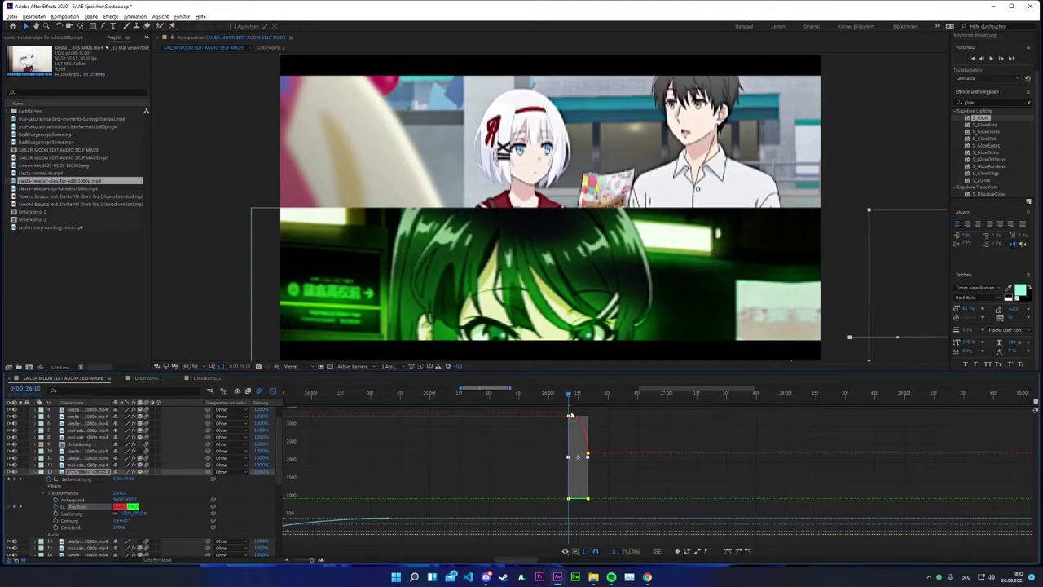
pyautogui.moveTo(569, 417); pyautogui.dragTo(568, 461)
pyautogui.press('space')
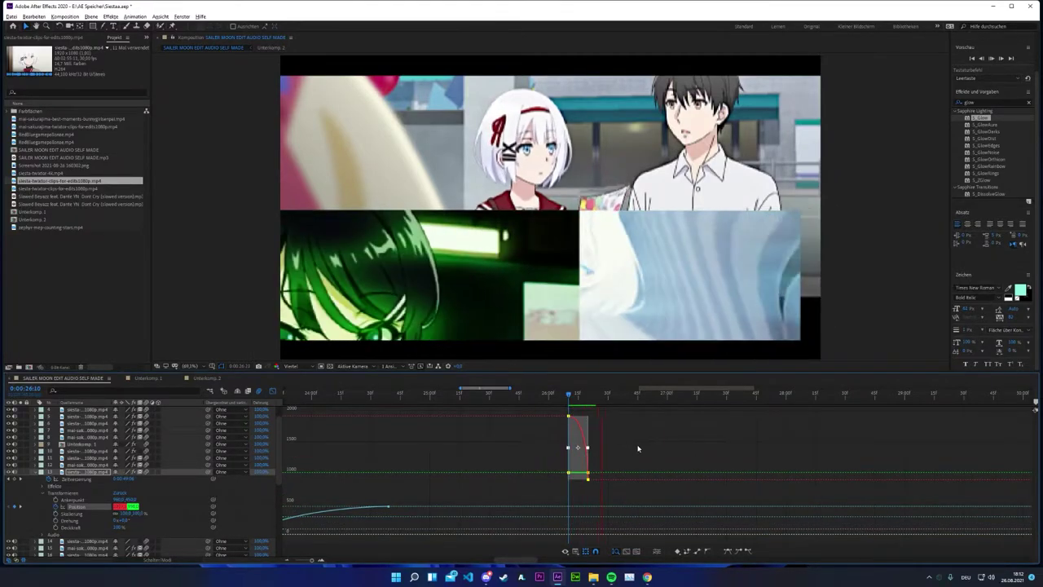
pyautogui.press('space')
# Adjust layer 13's Position value at 0:00:26:21 in the graph and delete both of its Position keyframes.
pyautogui.moveTo(572, 397)
pyautogui.mouseDown()
pyautogui.moveTo(591, 406)
pyautogui.moveTo(571, 416)
pyautogui.moveTo(573, 398)
pyautogui.moveTo(571, 423)
pyautogui.moveTo(591, 400)
pyautogui.mouseUp()
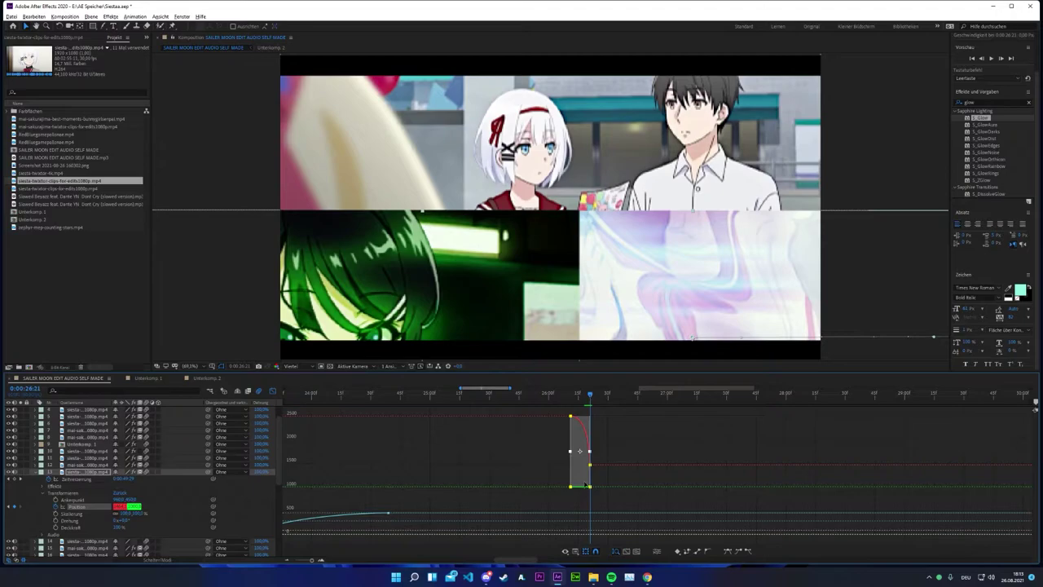
pyautogui.moveTo(592, 487)
pyautogui.moveTo(591, 489); pyautogui.dragTo(590, 487)
pyautogui.click(272, 392)
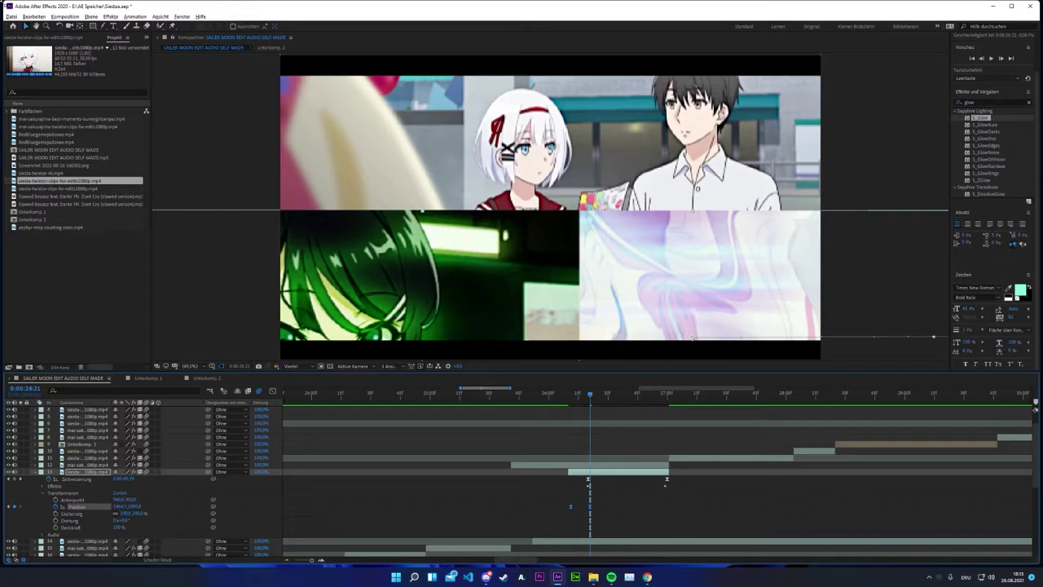
pyautogui.press('Delete')
pyautogui.hotkey('alt', 'F10')
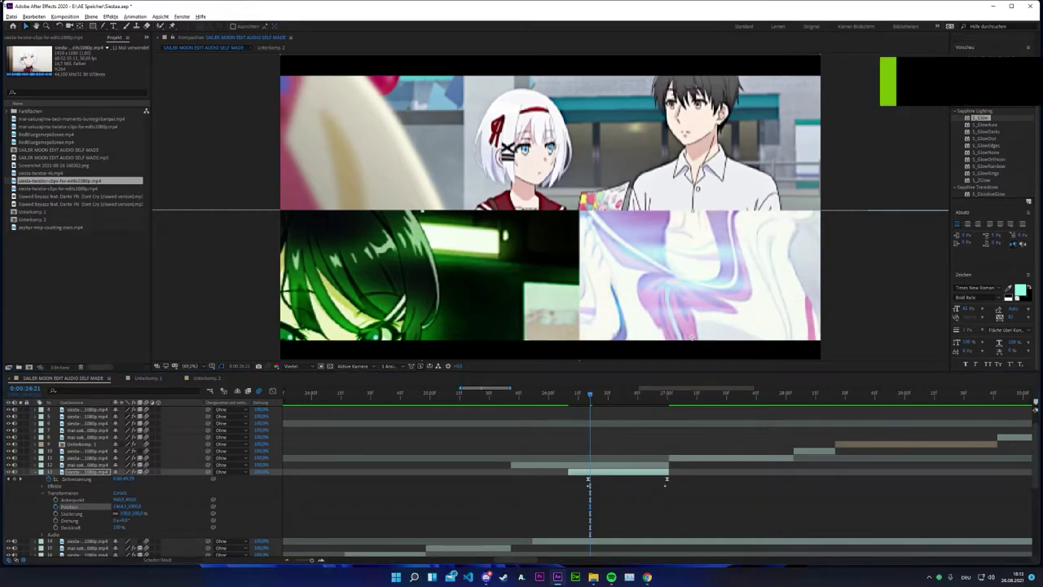
# Play back the split-screen section from 0:00:25:40 and again from 0:00:26:15 to check layer 13.
pyautogui.scroll(1, 507, 465)
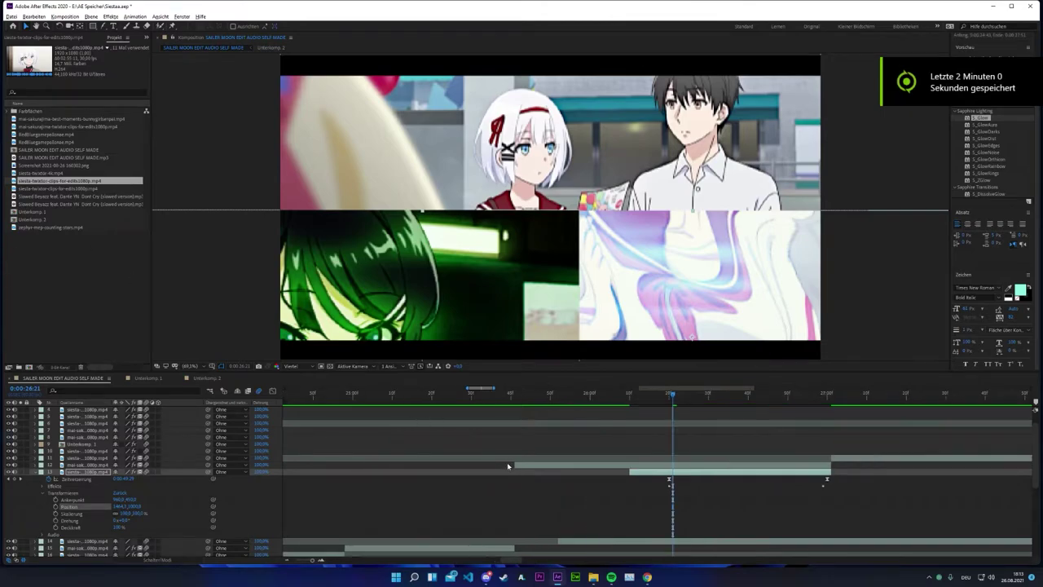
pyautogui.click(512, 396)
pyautogui.press('space')
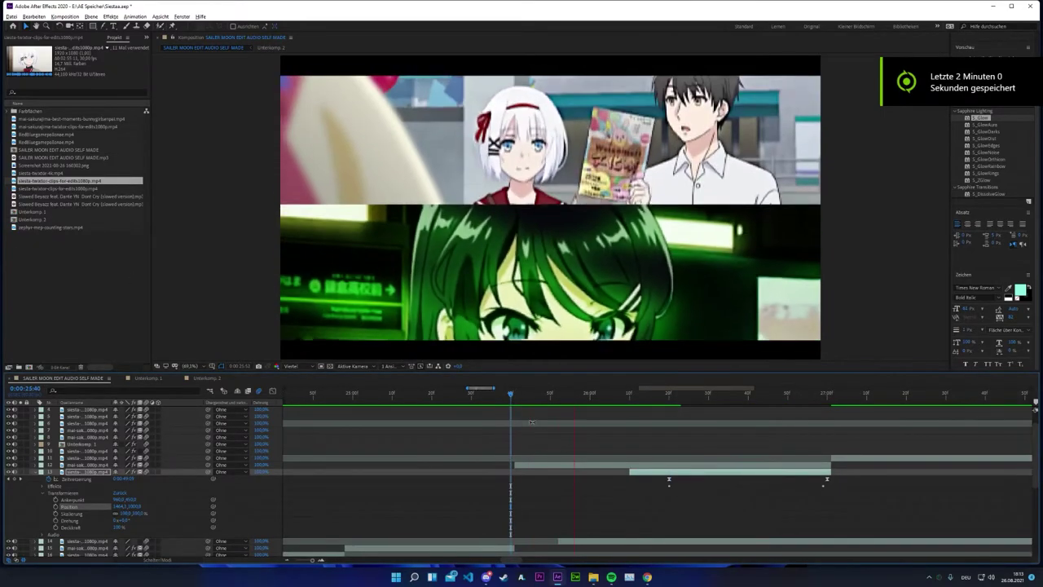
pyautogui.press('space')
pyautogui.moveTo(695, 396); pyautogui.dragTo(650, 396)
pyautogui.press('space')
pyautogui.press('space')
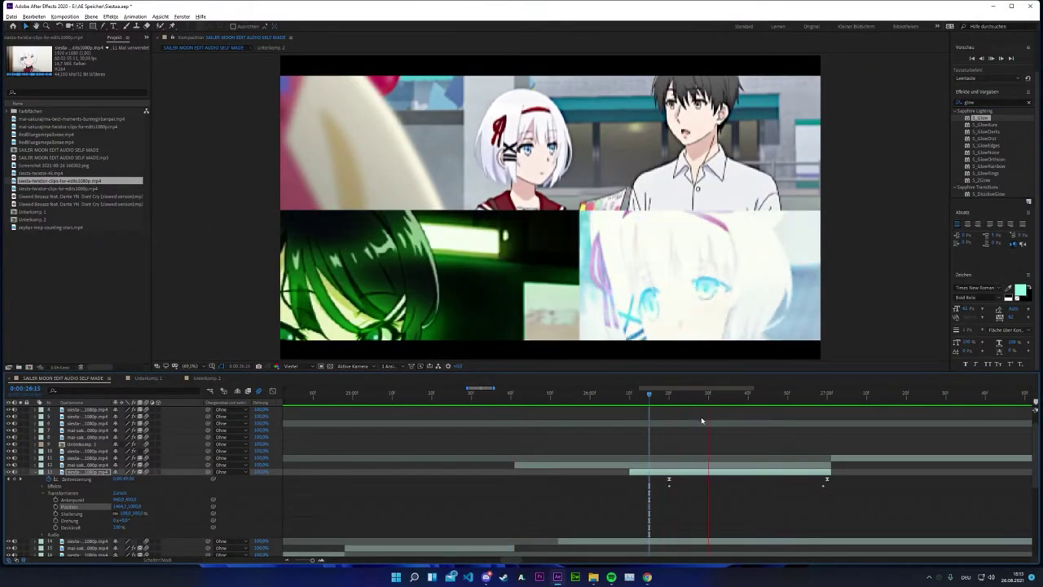
pyautogui.press('space')
# Delete both existing Time Remap keyframes of layer 13.
pyautogui.moveTo(657, 401); pyautogui.dragTo(668, 399)
pyautogui.click(669, 480)
pyautogui.press('Delete')
pyautogui.click(827, 480)
pyautogui.press('Delete')
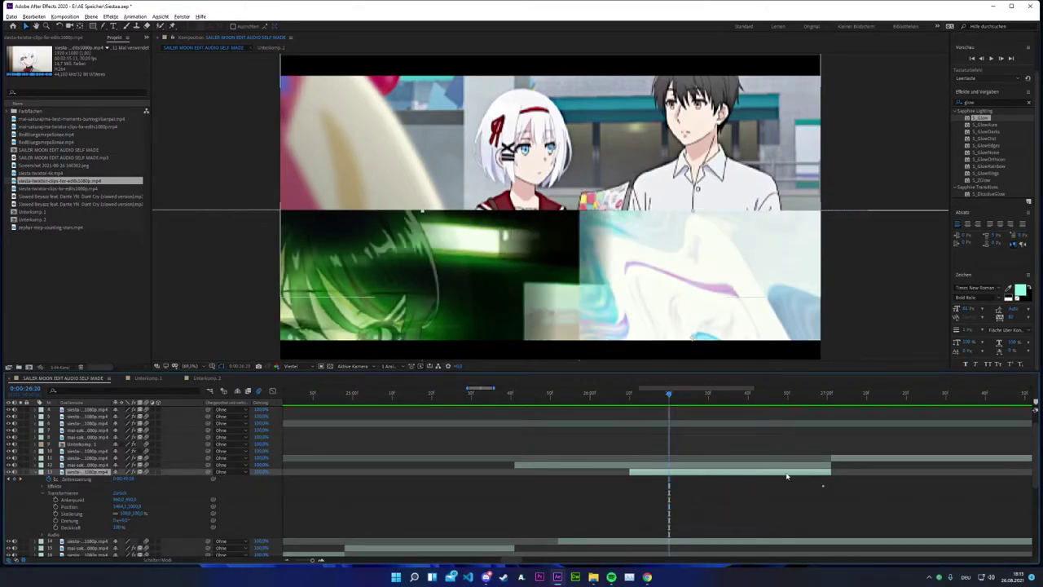
# Reveal only layer 13's Time Remap property, key a new source time at 0:00:26:20, and shift that keyframe to 0:00:26:29.
pyautogui.click(35, 472)
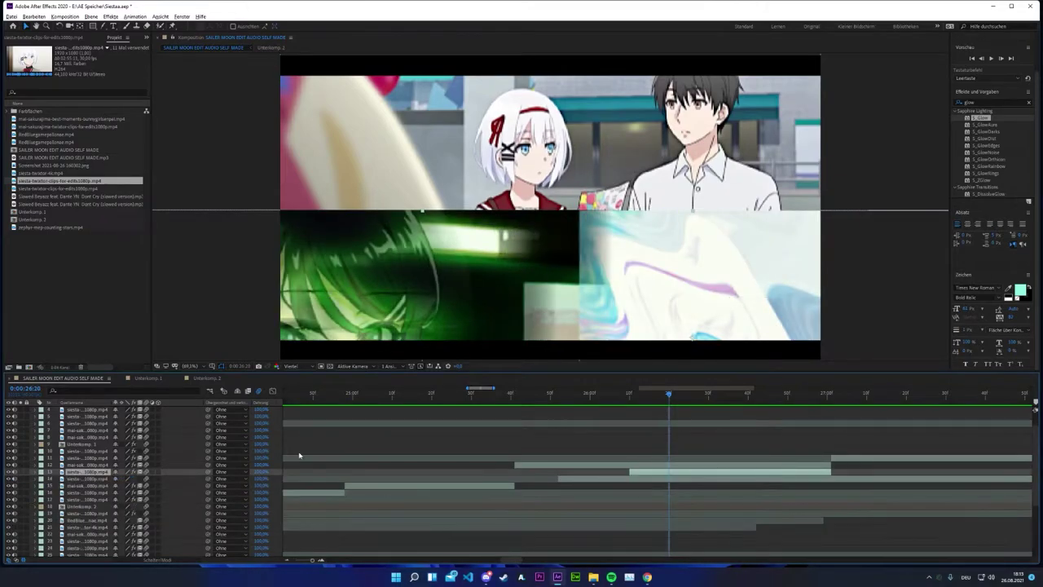
pyautogui.click(37, 471)
pyautogui.press('u')
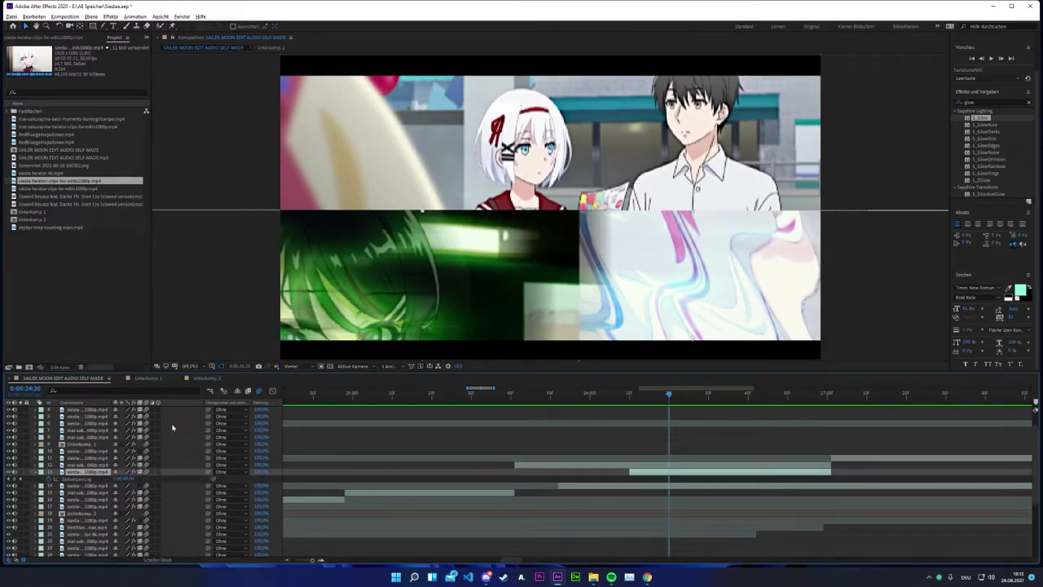
pyautogui.moveTo(123, 479); pyautogui.dragTo(124, 480)
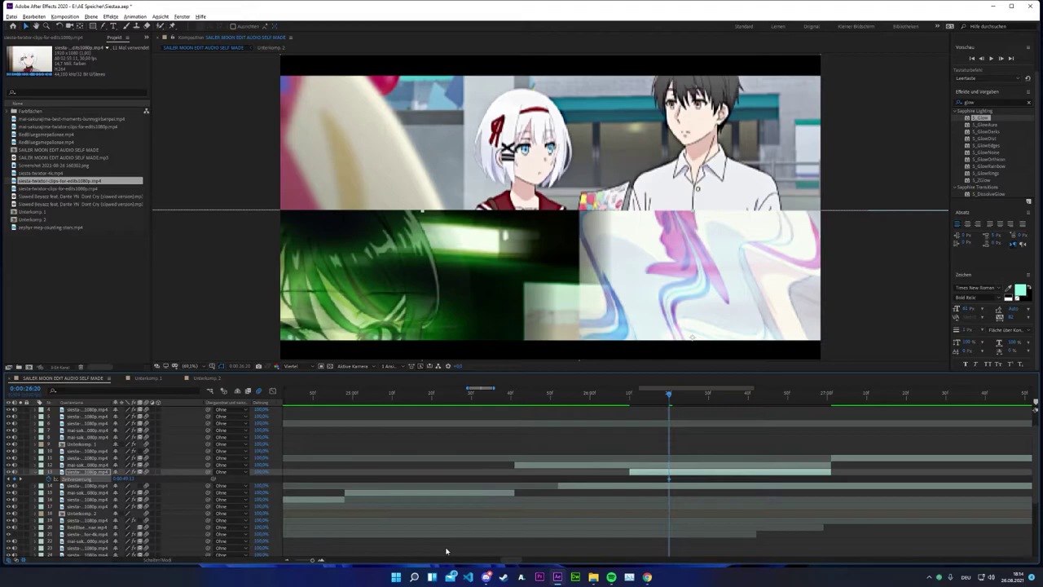
pyautogui.hotkey('alt', 'F10')
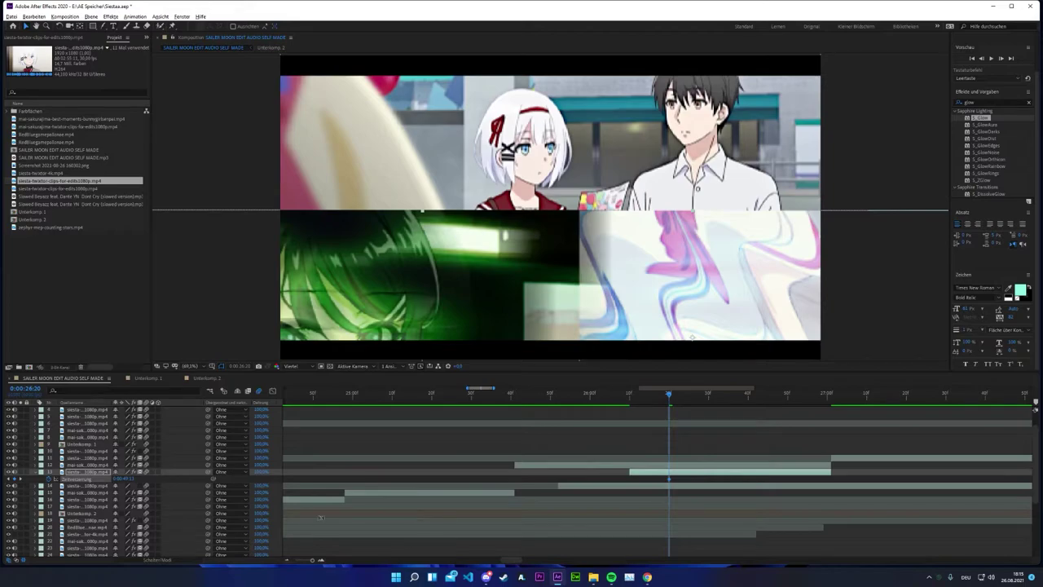
pyautogui.press('space')
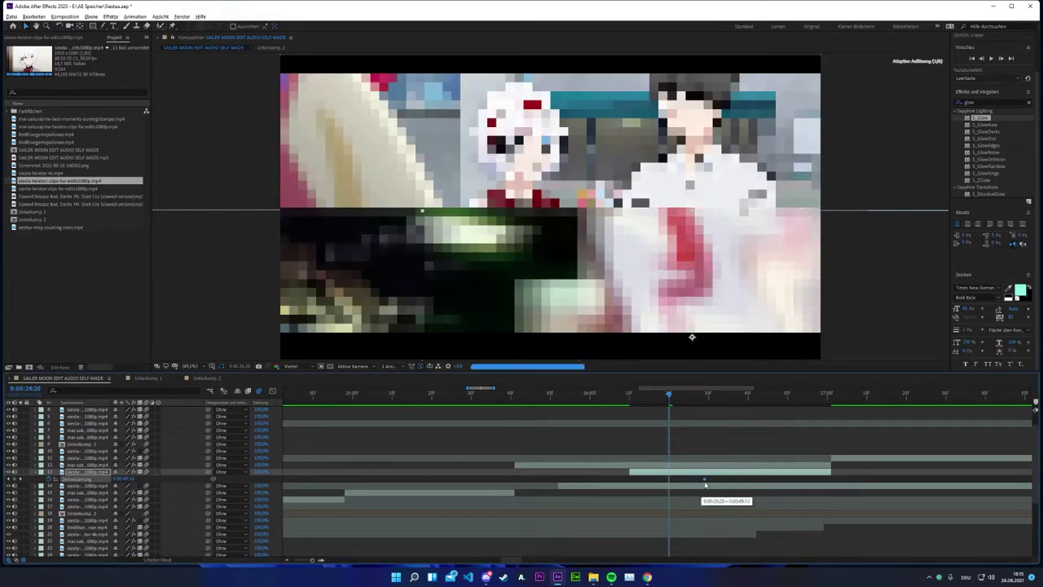
pyautogui.press('space')
pyautogui.click(707, 395)
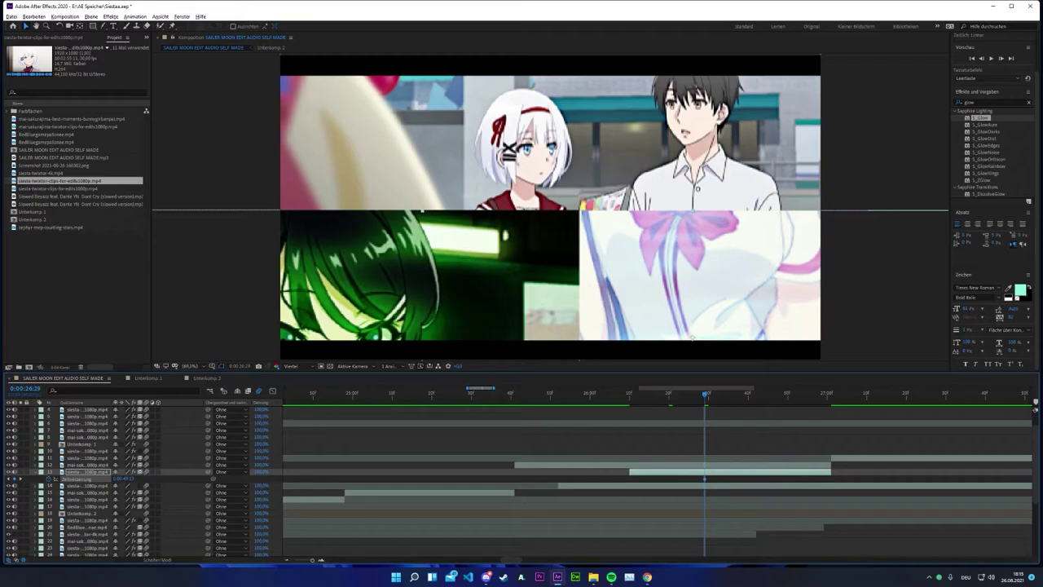
# Set layer 13's Time Remap keyframe to the face close-up at about 0:00:51 and move it to the layer's start.
pyautogui.moveTo(125, 479); pyautogui.dragTo(162, 486)
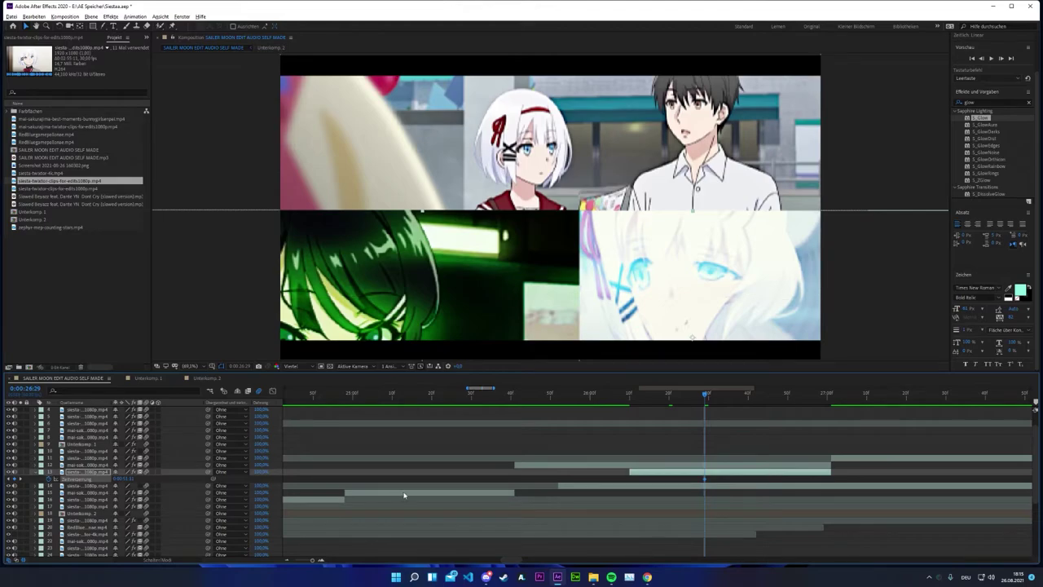
pyautogui.click(131, 480)
pyautogui.moveTo(705, 479); pyautogui.dragTo(632, 479)
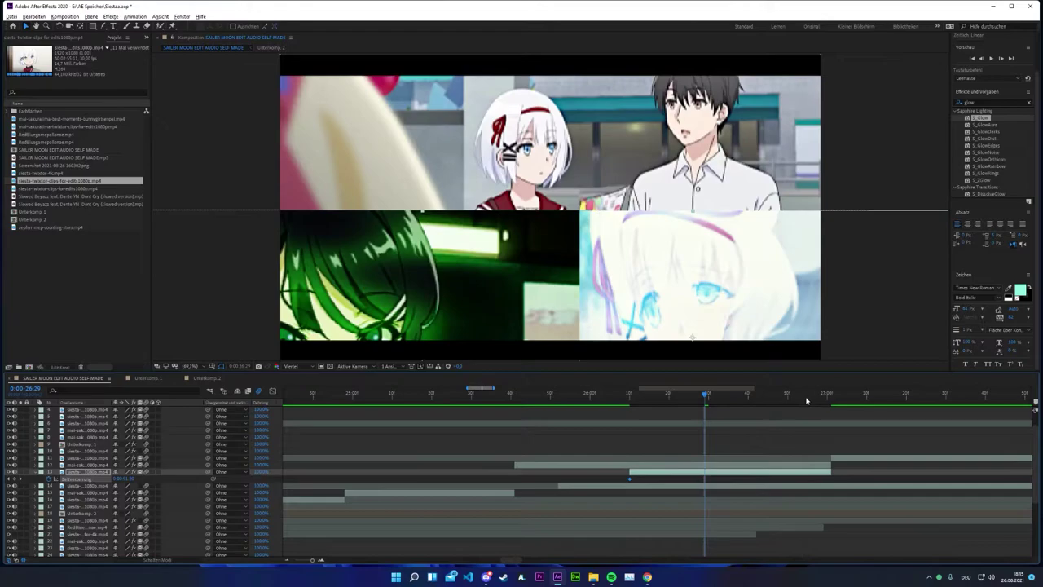
# Add a second Time Remap keyframe with a later source frame at 0:00:27:00 and preview layer 13 from 0:00:25:49.
pyautogui.click(829, 399)
pyautogui.moveTo(830, 402); pyautogui.dragTo(827, 399)
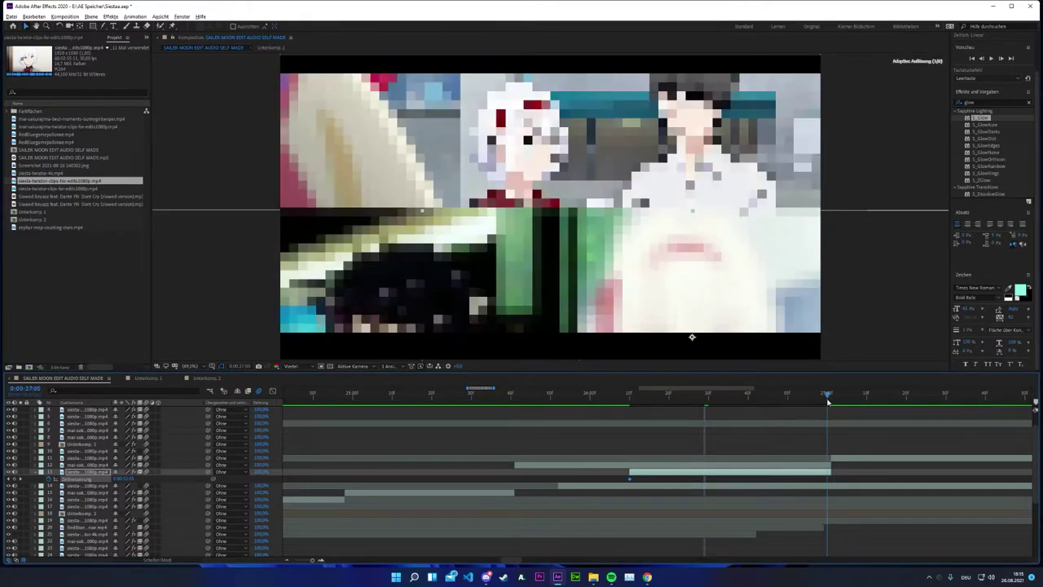
pyautogui.click(132, 479)
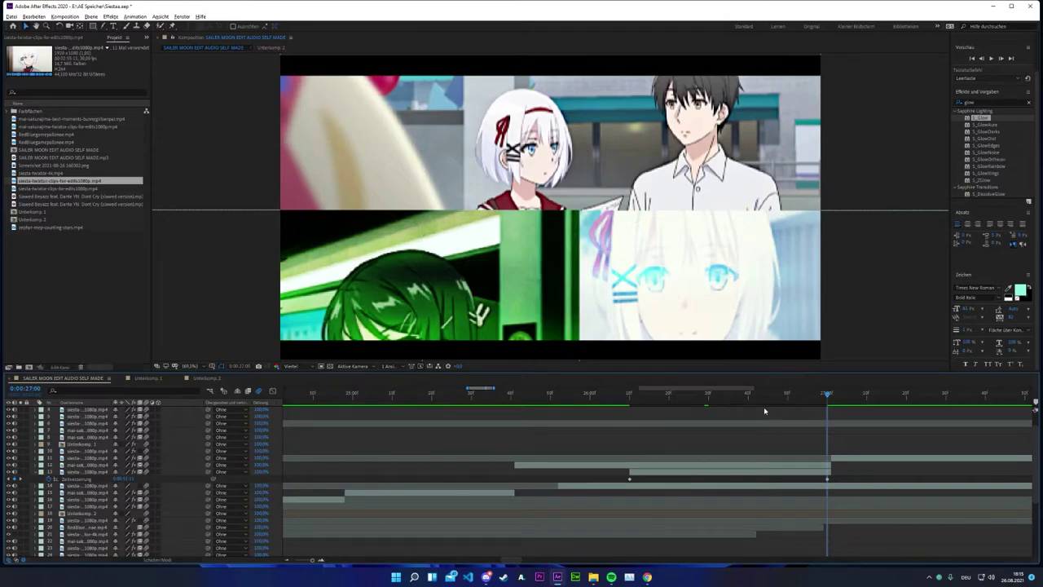
pyautogui.click(547, 397)
pyautogui.press('space')
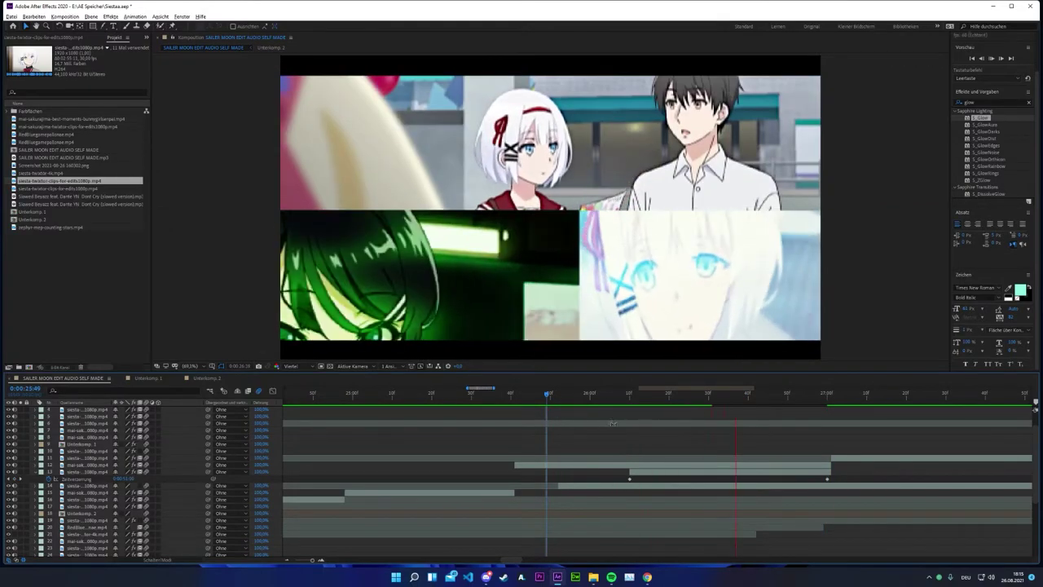
pyautogui.press('space')
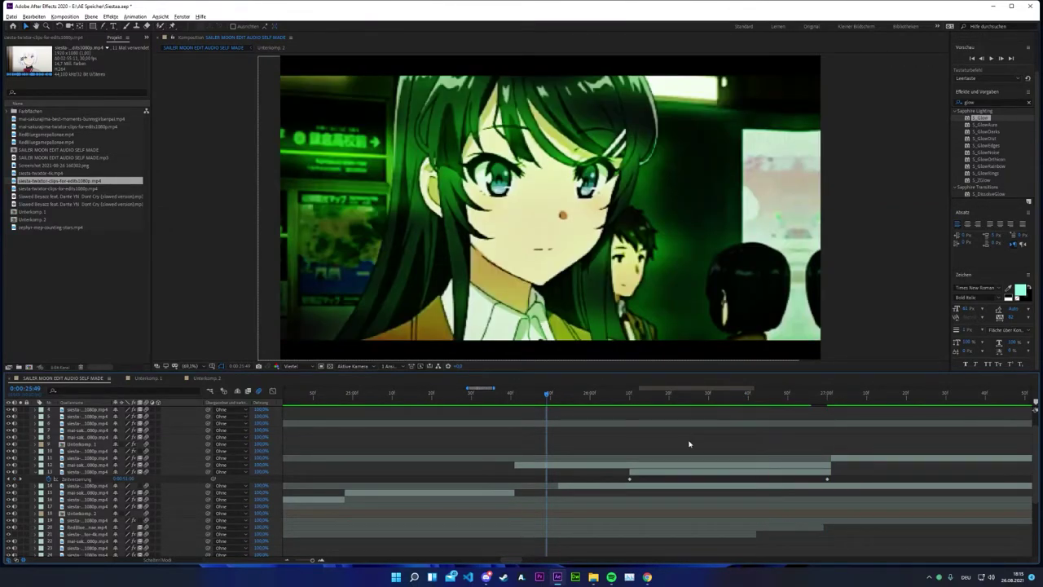
# Remove the S_WarpWaves effect from layer 13.
pyautogui.click(673, 471)
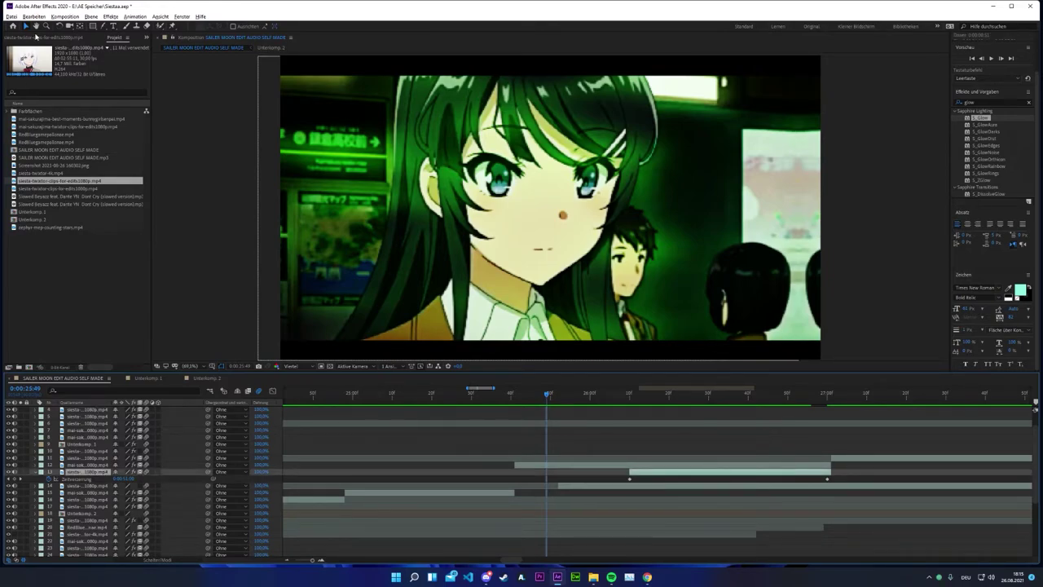
pyautogui.click(39, 37)
pyautogui.click(32, 61)
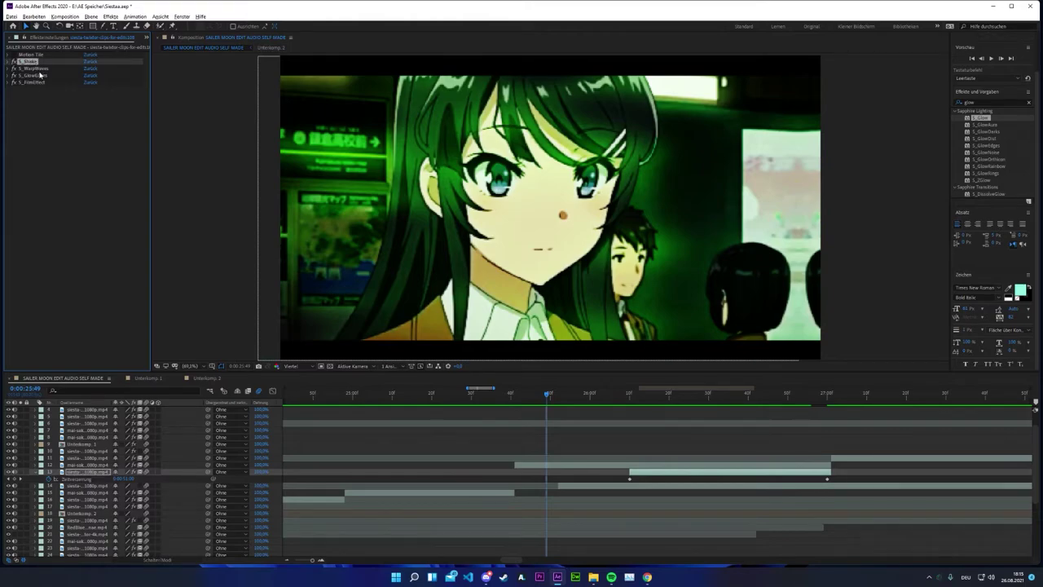
pyautogui.click(40, 69)
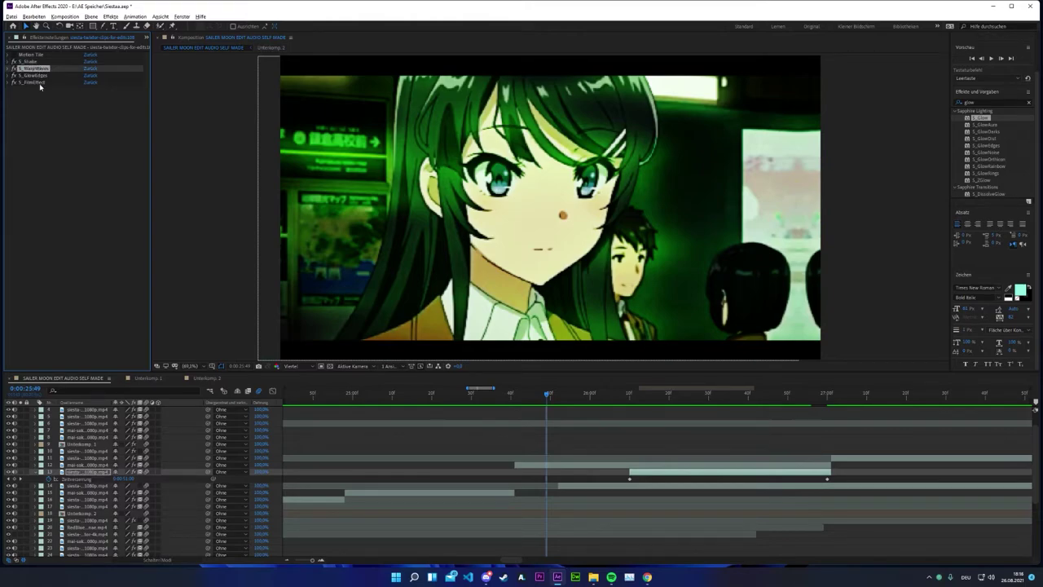
pyautogui.press('Delete')
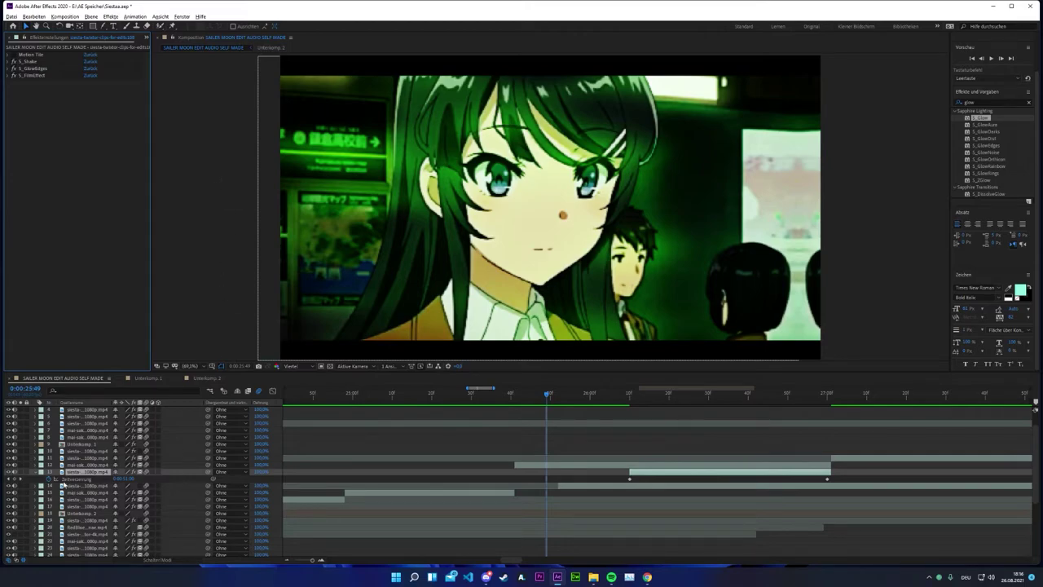
# Collapse layer 13's properties and precompose layers 12 to 14 as Unterkomp. 3, moving all attributes into it.
pyautogui.press('u')
pyautogui.moveTo(163, 467); pyautogui.dragTo(156, 481)
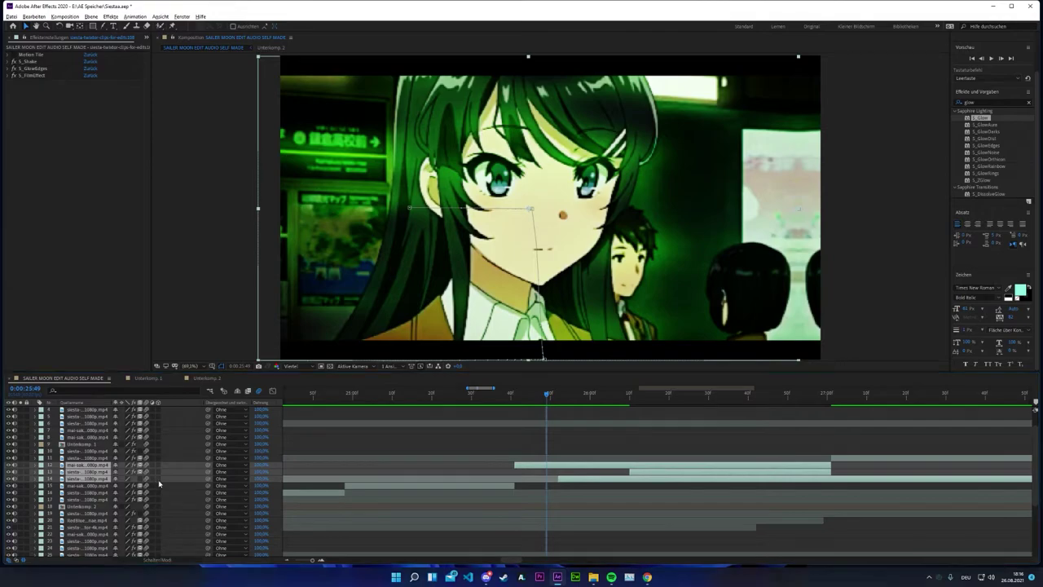
pyautogui.rightClick(86, 467)
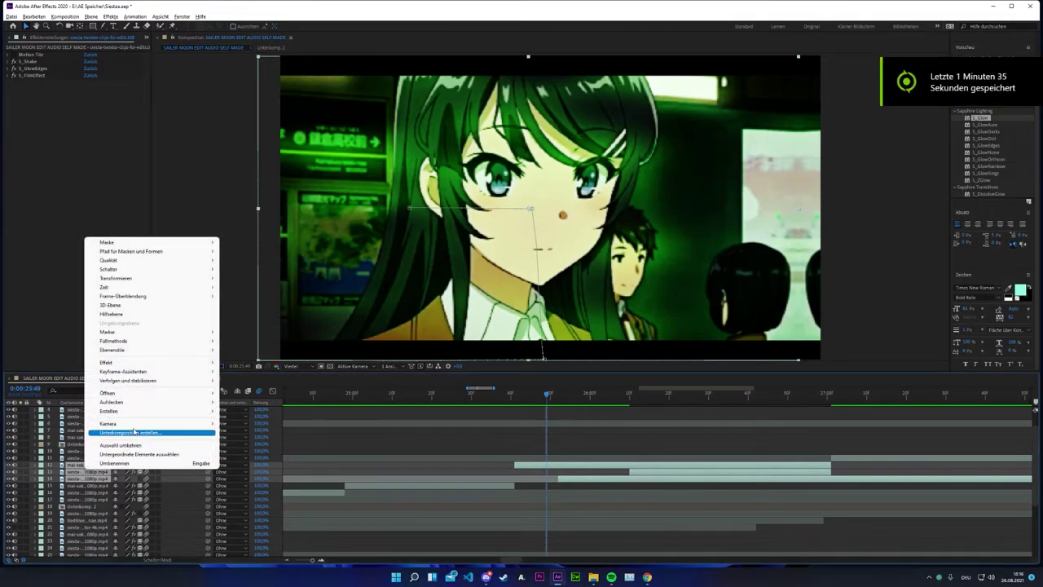
pyautogui.click(130, 433)
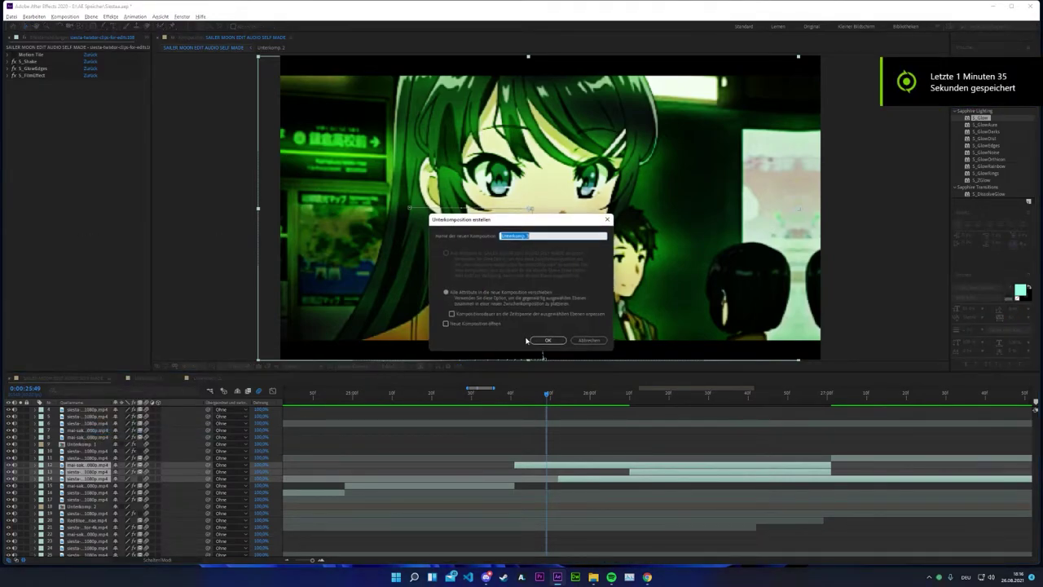
pyautogui.click(548, 341)
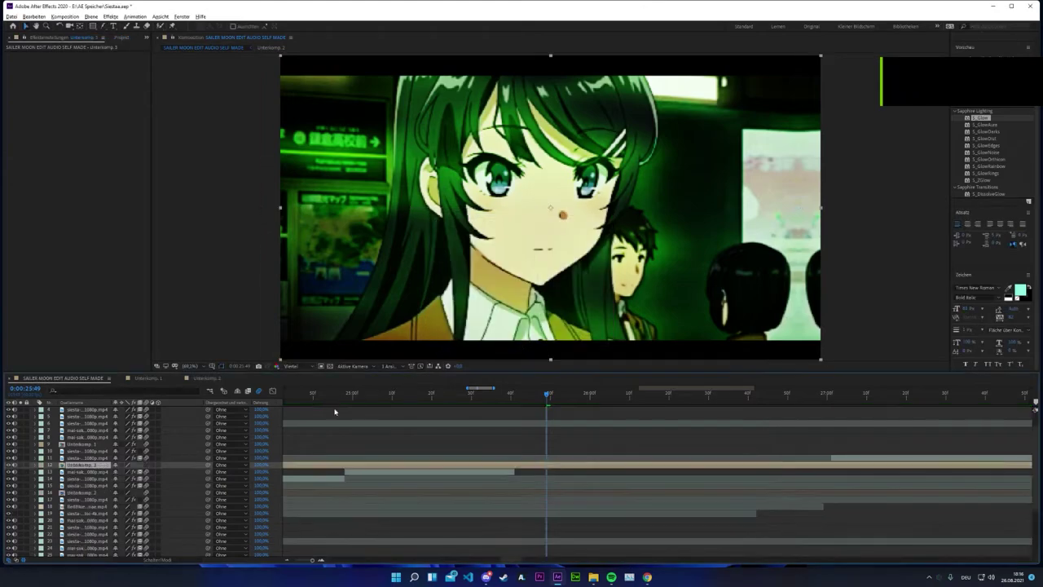
# Trim the Unterkomp. 3 layer to run from 0:00:25:41 to 0:00:27:01, deleting the split-off parts on both sides.
pyautogui.moveTo(531, 396); pyautogui.dragTo(515, 397)
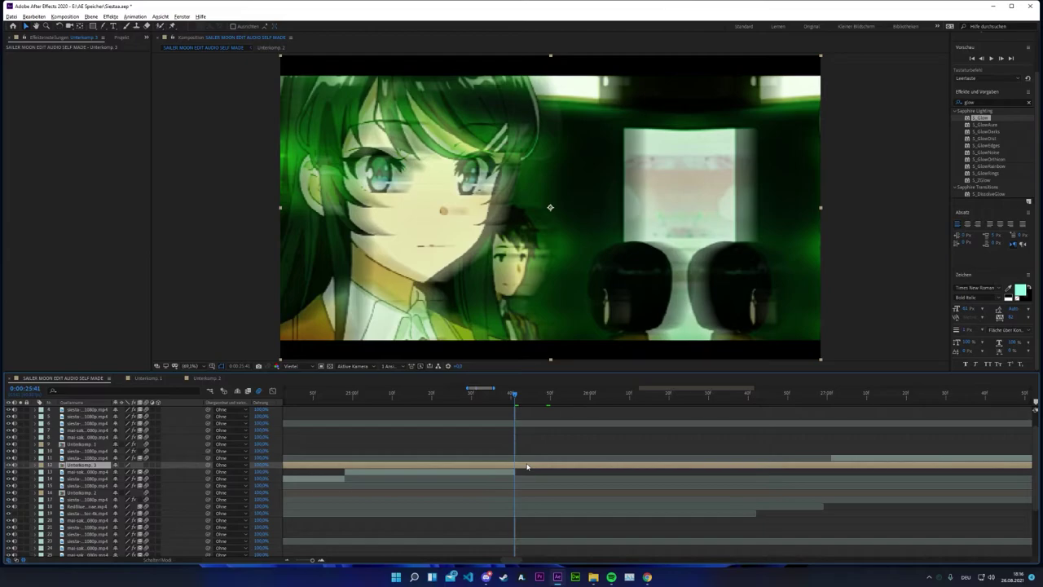
pyautogui.hotkey('ctrl', 'shift', 'd')
pyautogui.click(508, 470)
pyautogui.press('Delete')
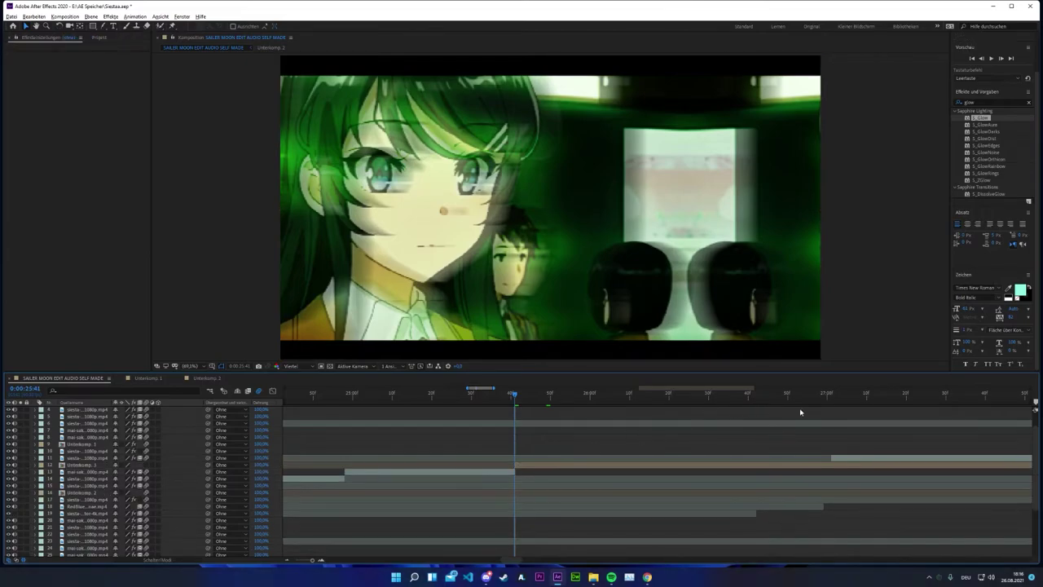
pyautogui.press('k')
pyautogui.click(832, 464)
pyautogui.hotkey('ctrl', 'shift', 'd')
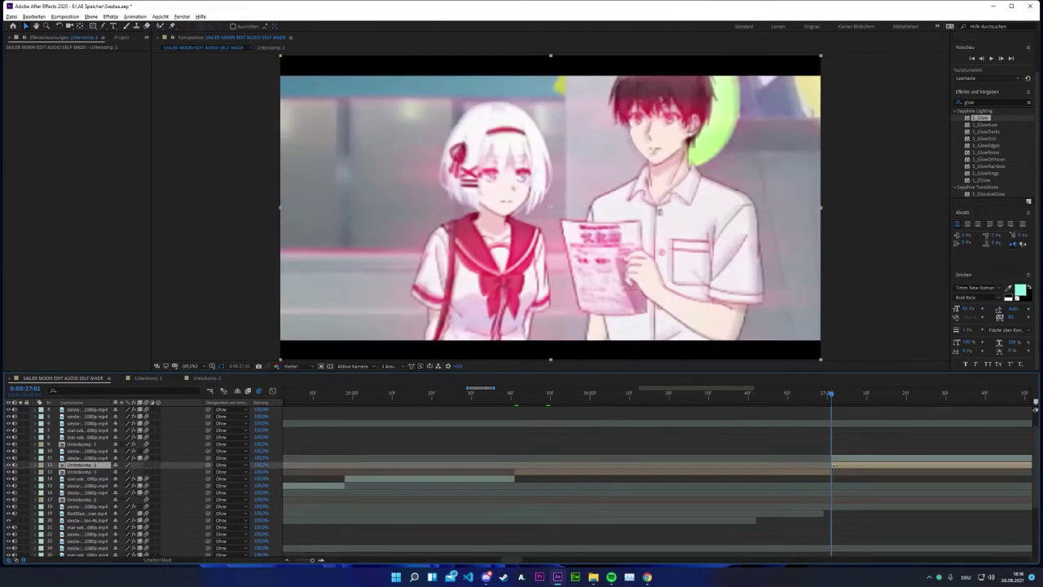
pyautogui.press('Delete')
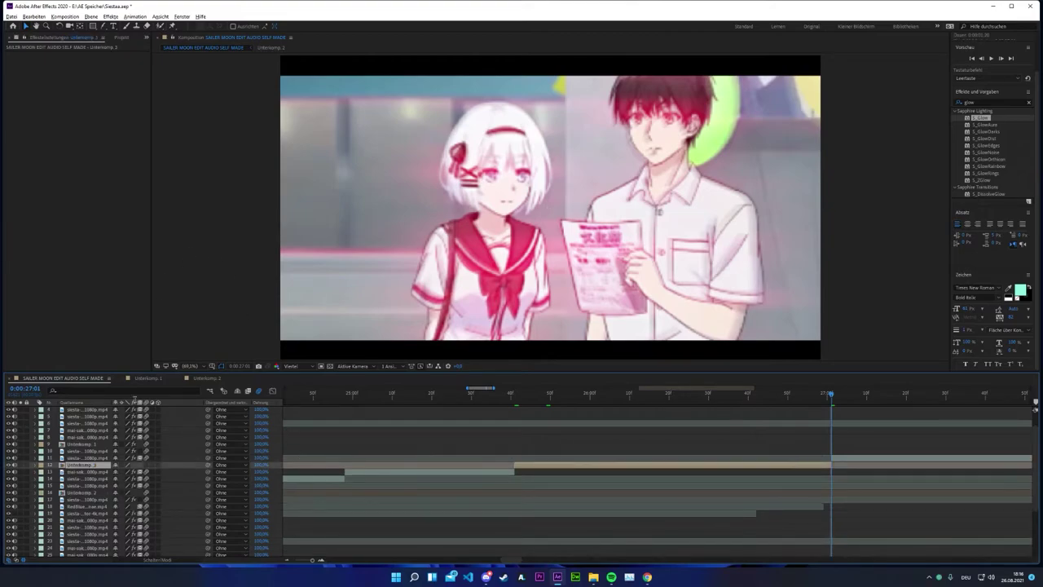
# Open Unterkomp. 3, split its bottom clip at 0:00:27:01, and delete the part after that time.
pyautogui.doubleClick(90, 464)
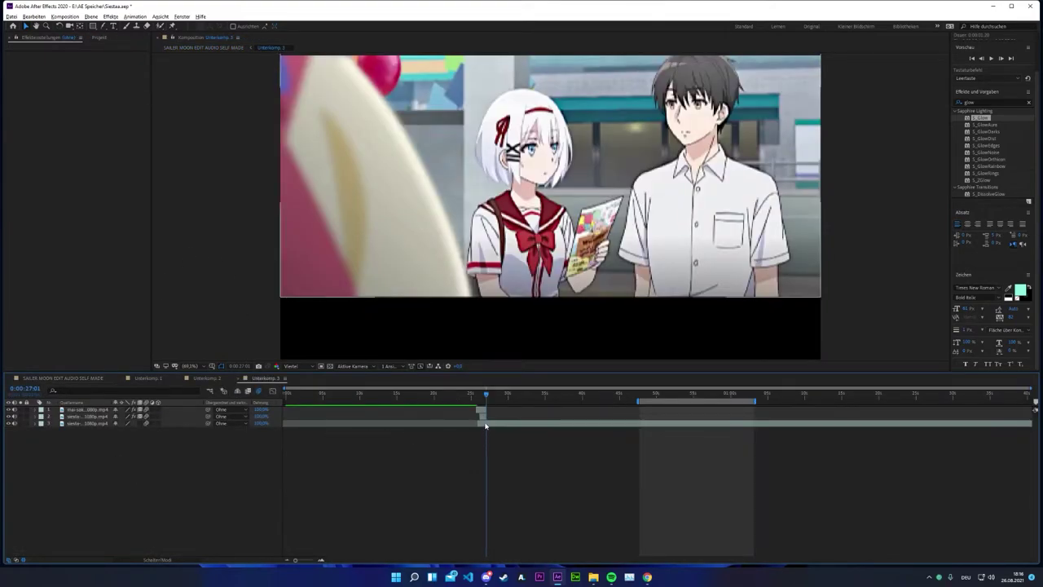
pyautogui.scroll(3, 481, 426)
pyautogui.click(537, 425)
pyautogui.hotkey('ctrl', 'shift', 'd')
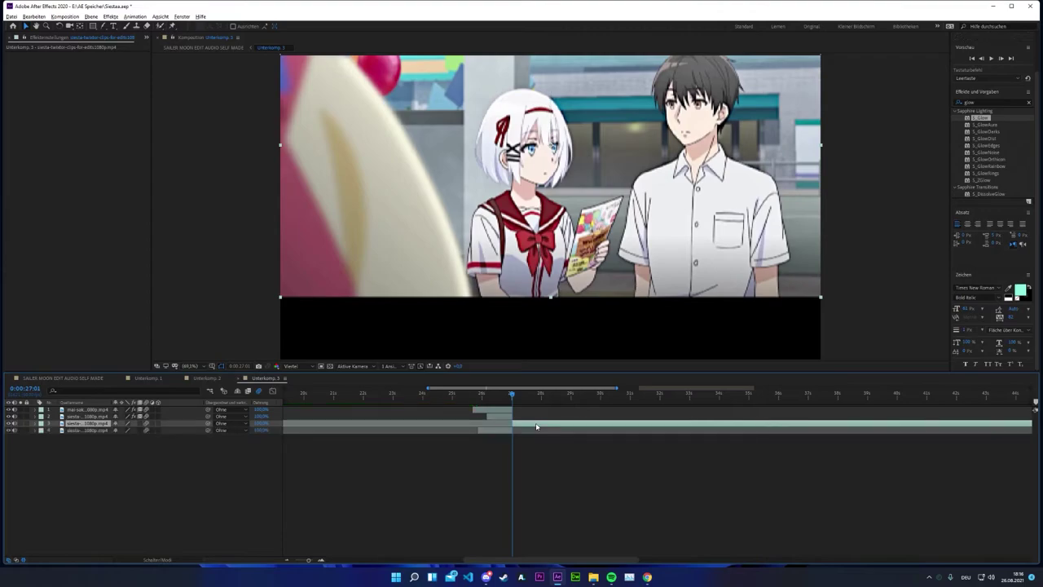
pyautogui.press('Delete')
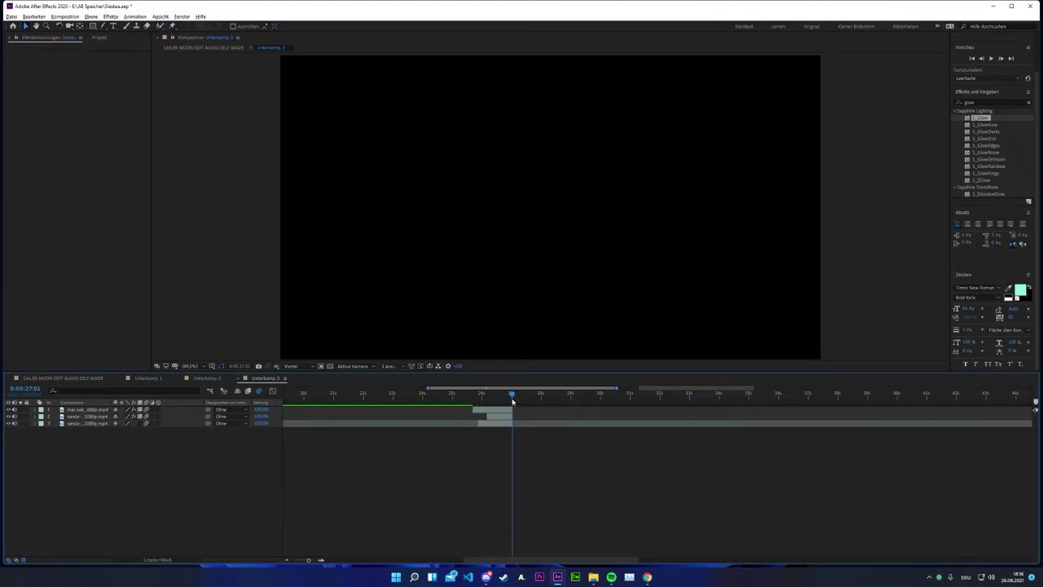
pyautogui.click(273, 391)
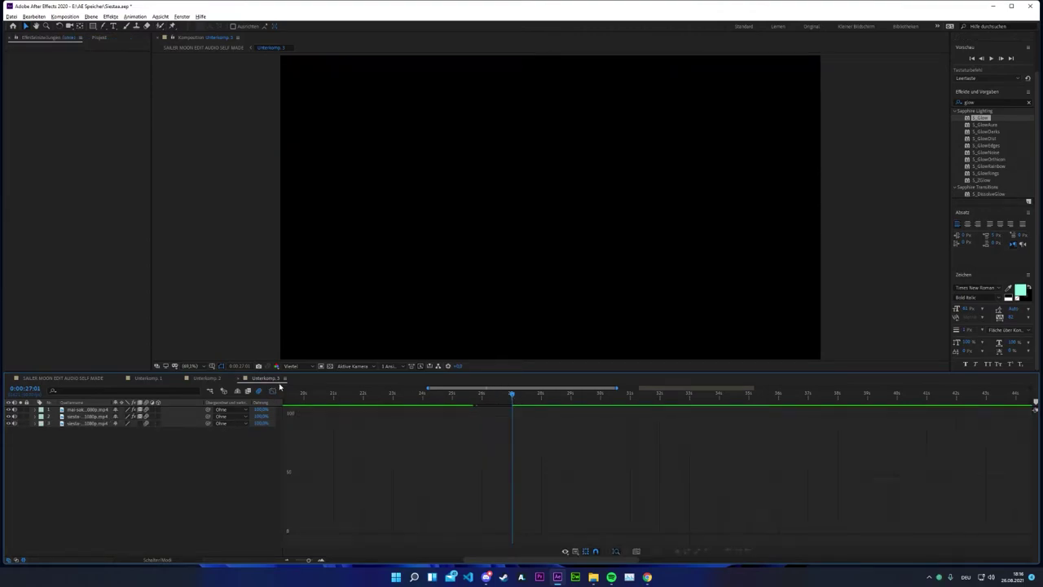
pyautogui.click(273, 391)
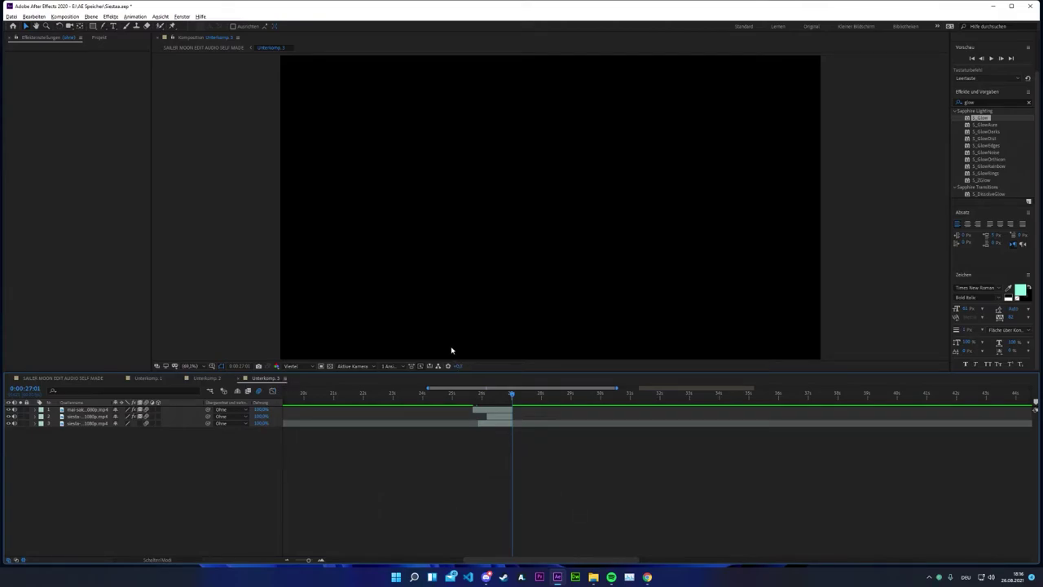
# Return to the main composition, paste the S_WarpWaves effect onto the Unterkomp. 3 layer at 0:00:25:41, and preview it.
pyautogui.click(60, 379)
pyautogui.moveTo(766, 395); pyautogui.dragTo(514, 394)
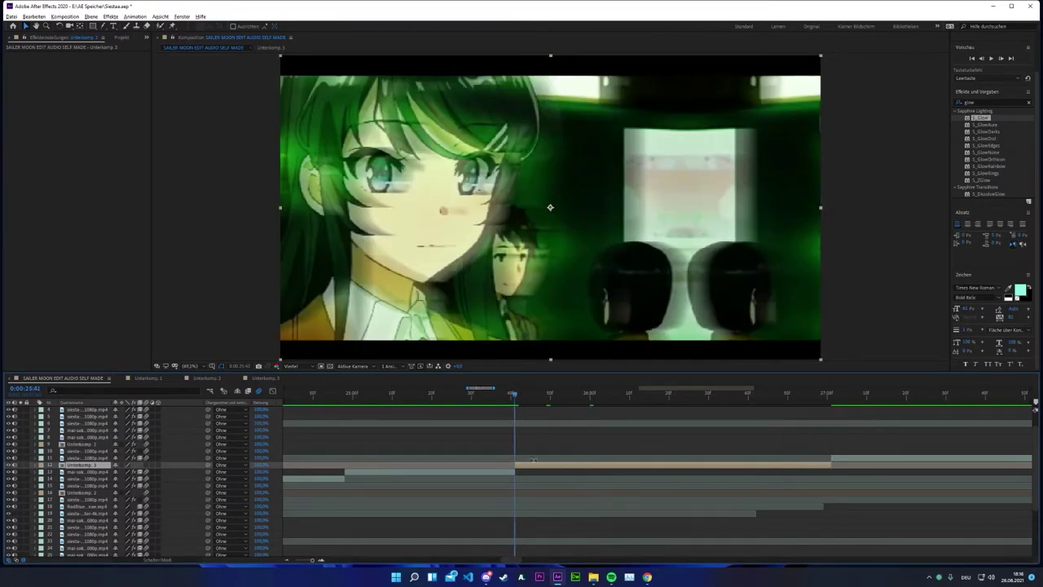
pyautogui.hotkey('ctrl', 'v')
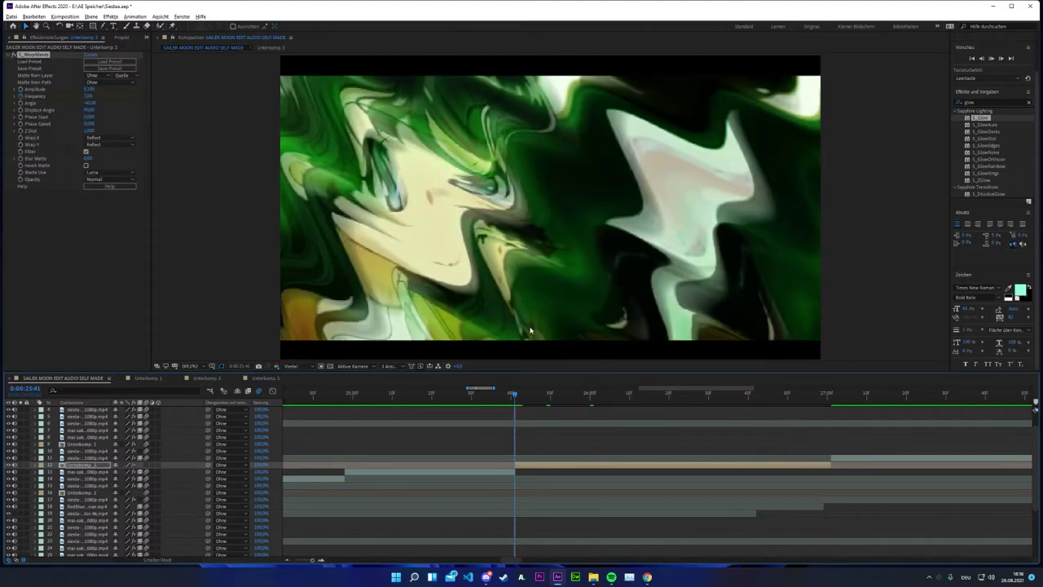
pyautogui.press('space')
pyautogui.press('space')
# Find the saved shake user preset, apply it to the Unterkomp. 3 layer, and preview the split-screen section.
pyautogui.moveTo(986, 104); pyautogui.dragTo(931, 111)
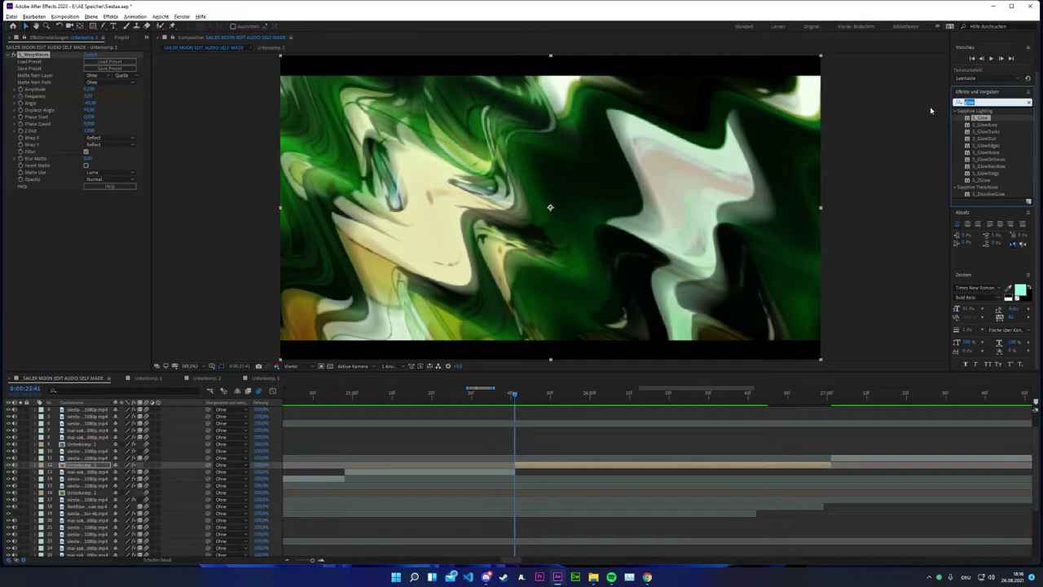
pyautogui.write('shake')
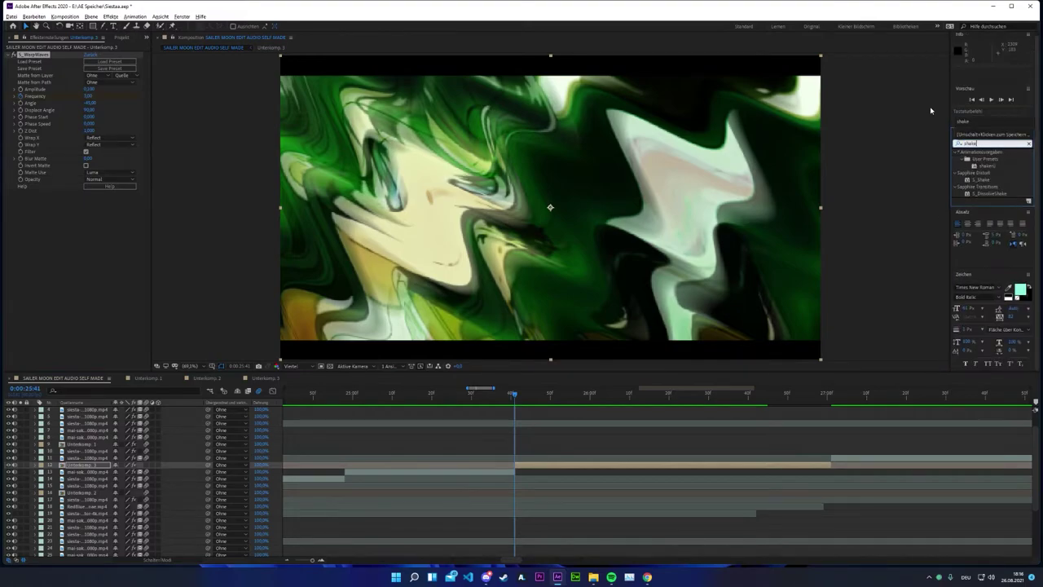
pyautogui.moveTo(988, 169); pyautogui.dragTo(635, 463)
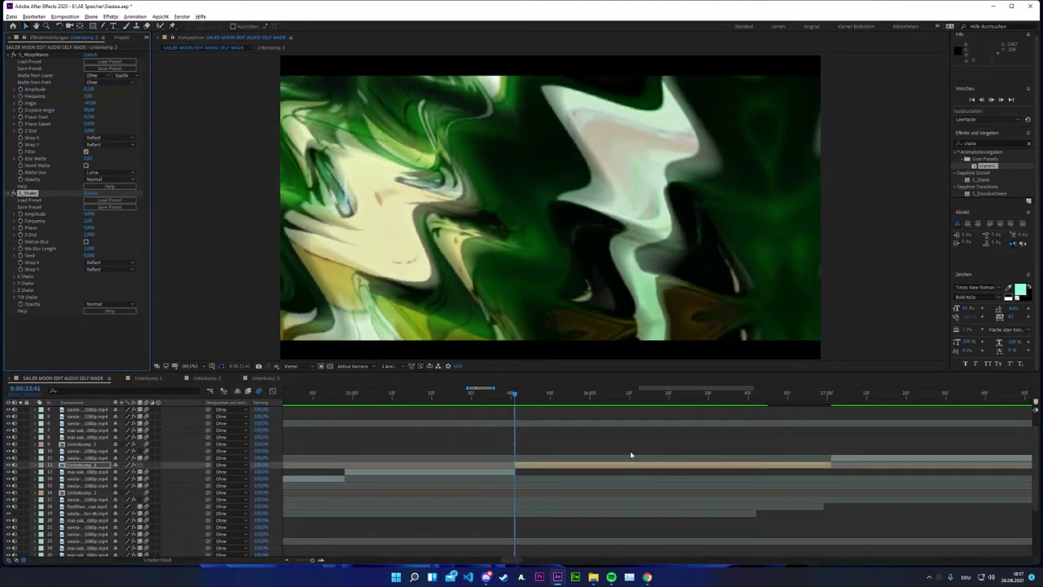
pyautogui.press('space')
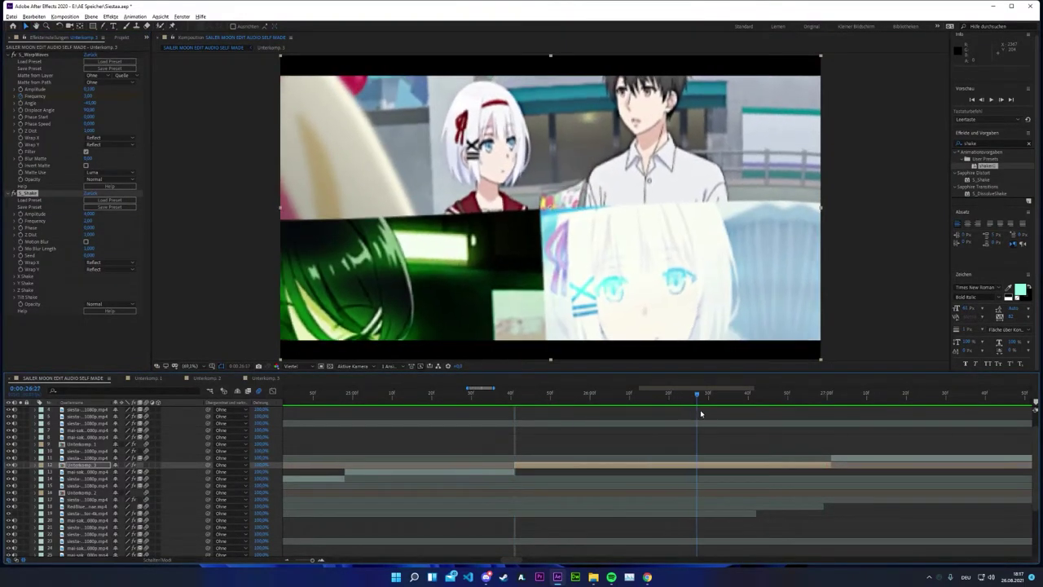
pyautogui.press('space')
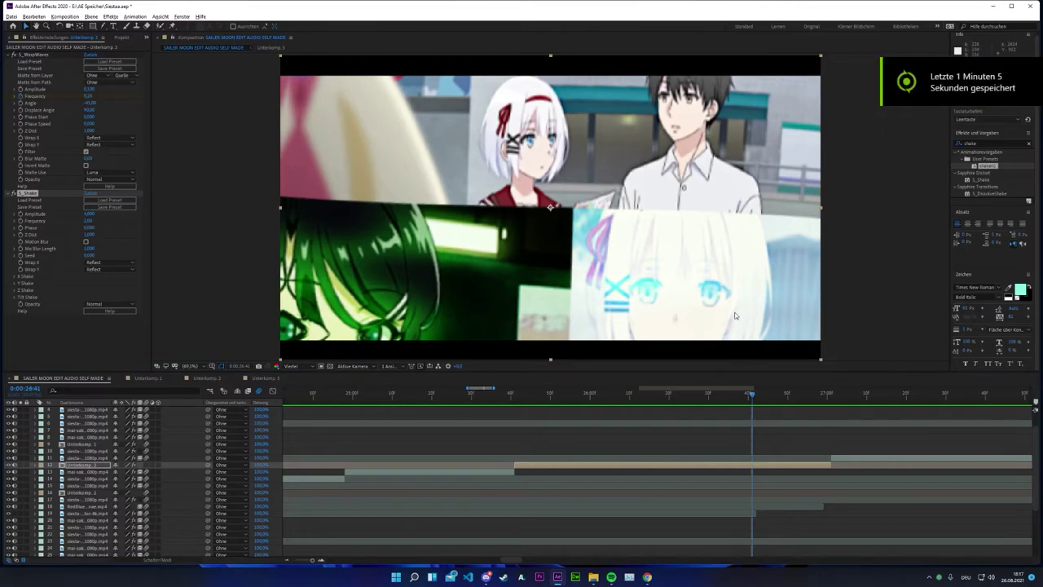
pyautogui.scroll(-1, 864, 520)
pyautogui.scroll(-1, 853, 519)
pyautogui.scroll(1, 784, 454)
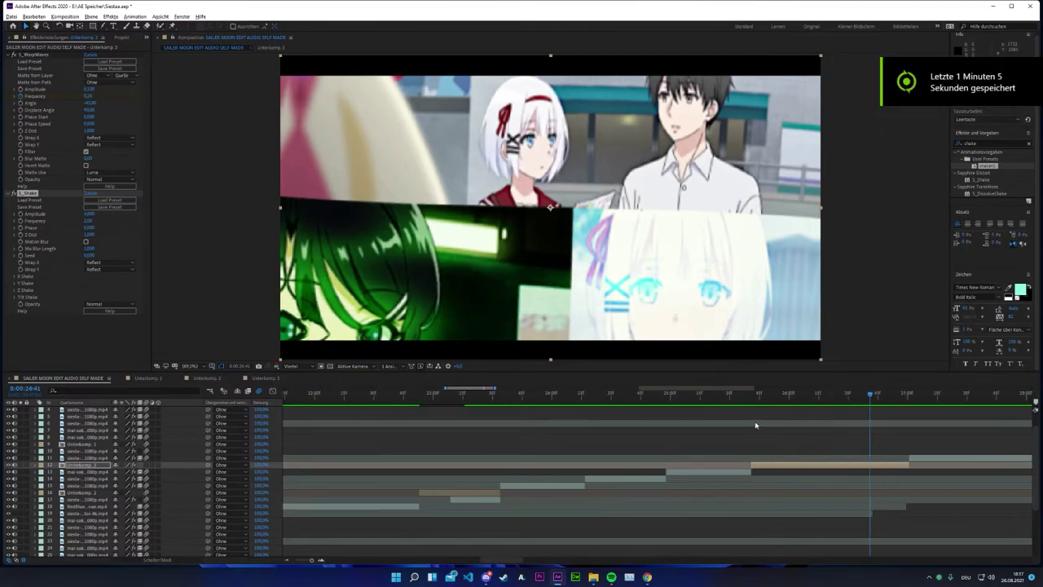
pyautogui.click(757, 423)
pyautogui.click(753, 444)
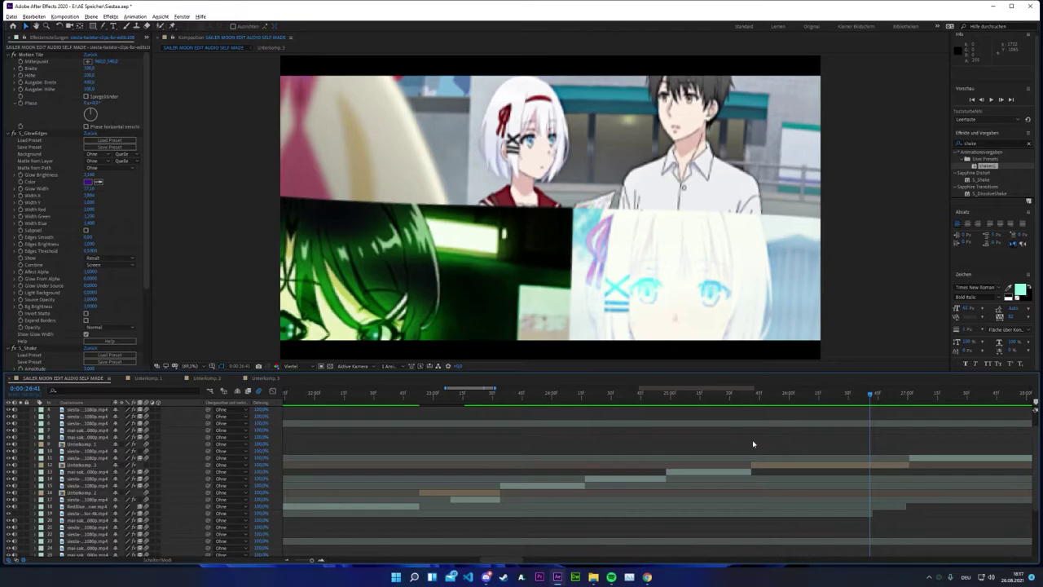
pyautogui.scroll(3, 794, 444)
pyautogui.moveTo(720, 393); pyautogui.dragTo(631, 403)
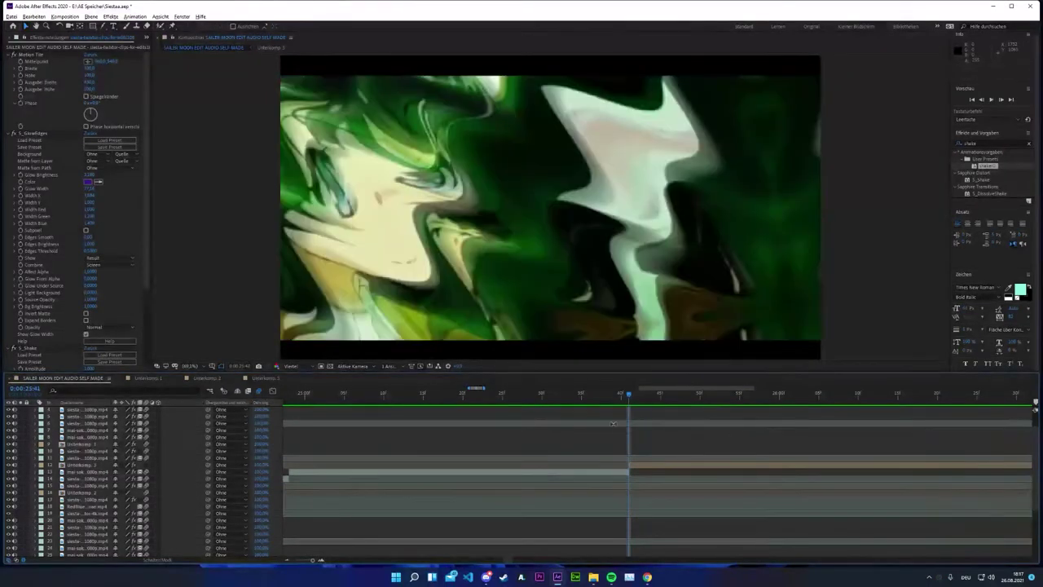
# Reopen Unterkomp. 3, go to 0:00:26:29, and copy the S_GlowEdges effect from layer 2.
pyautogui.click(270, 48)
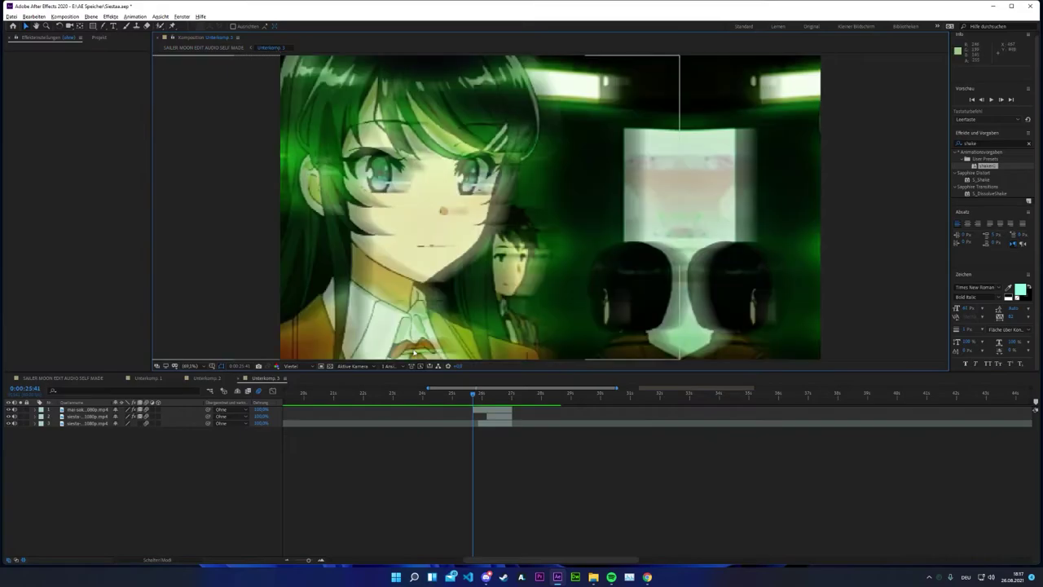
pyautogui.moveTo(474, 394); pyautogui.dragTo(497, 401)
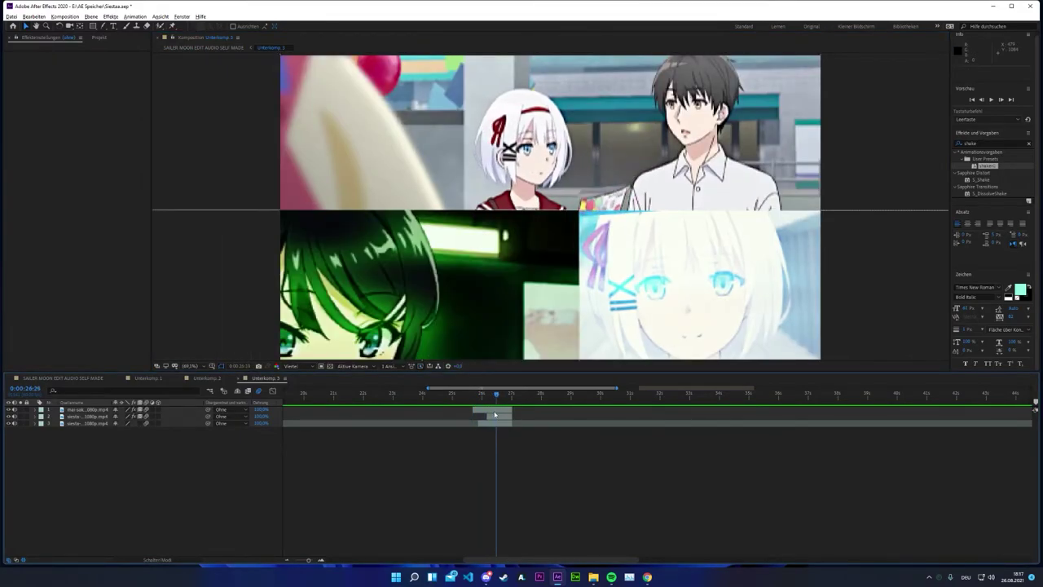
pyautogui.click(495, 409)
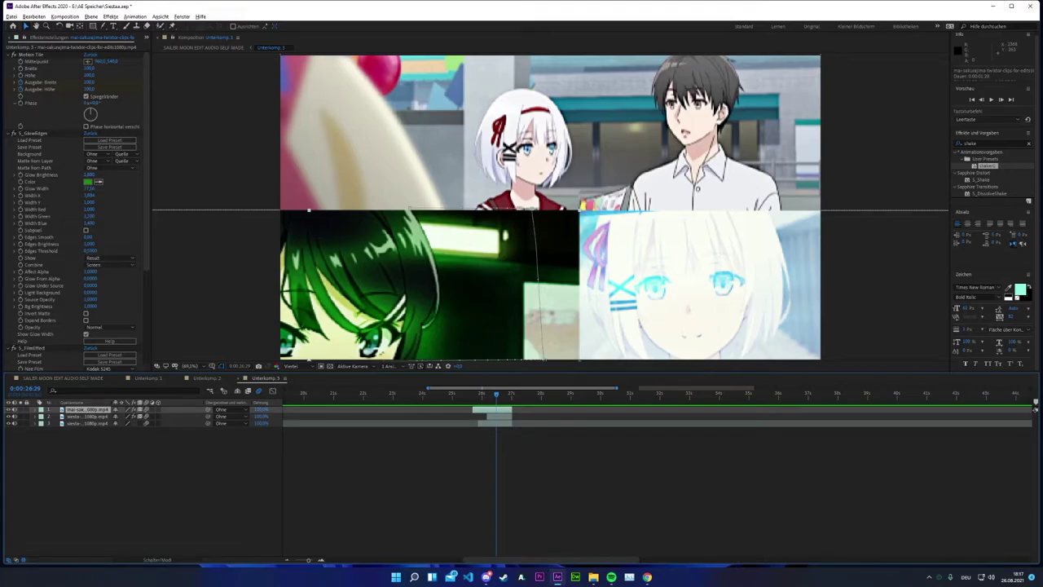
pyautogui.click(433, 352)
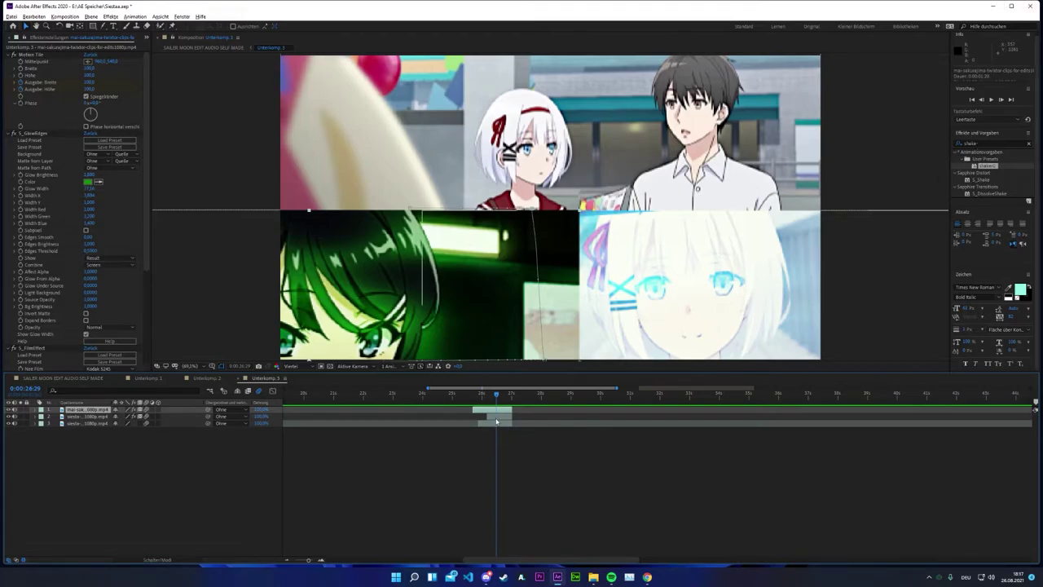
pyautogui.scroll(-1, 46, 283)
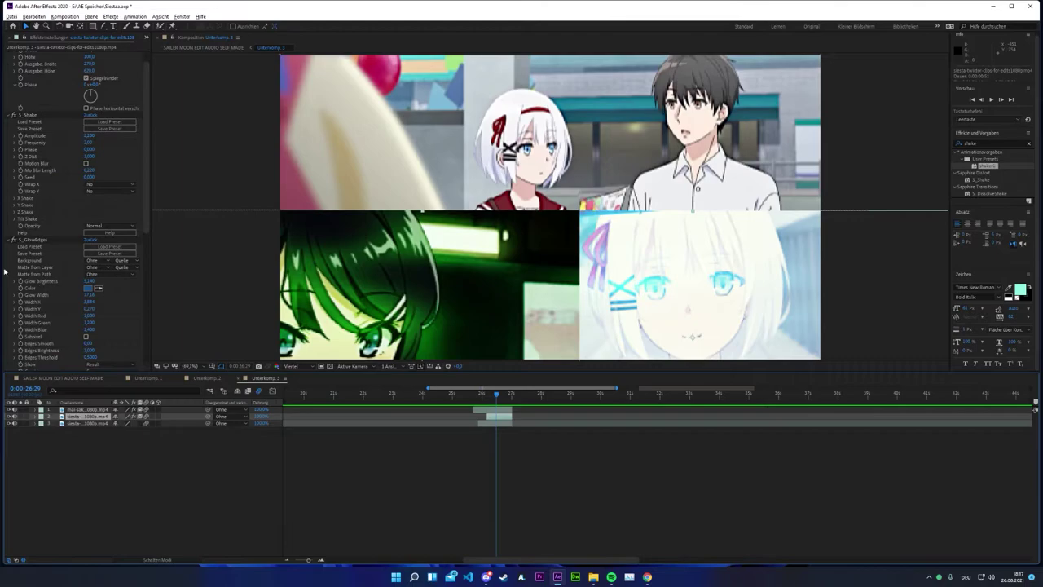
pyautogui.scroll(-1, 11, 258)
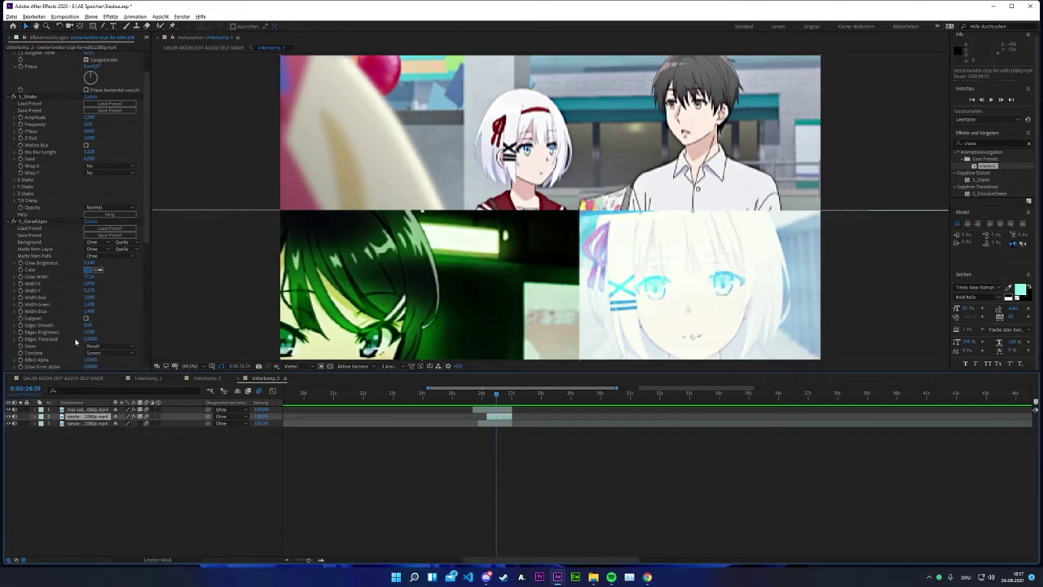
pyautogui.scroll(-1, 70, 318)
pyautogui.scroll(-2, 53, 228)
pyautogui.click(41, 165)
pyautogui.click(503, 410)
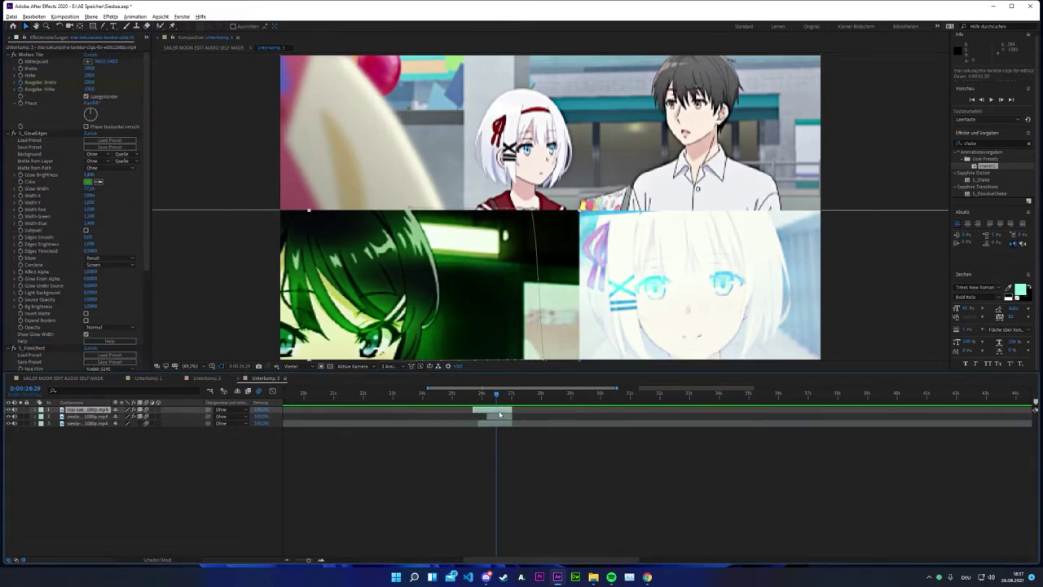
pyautogui.hotkey('ctrl', 'v')
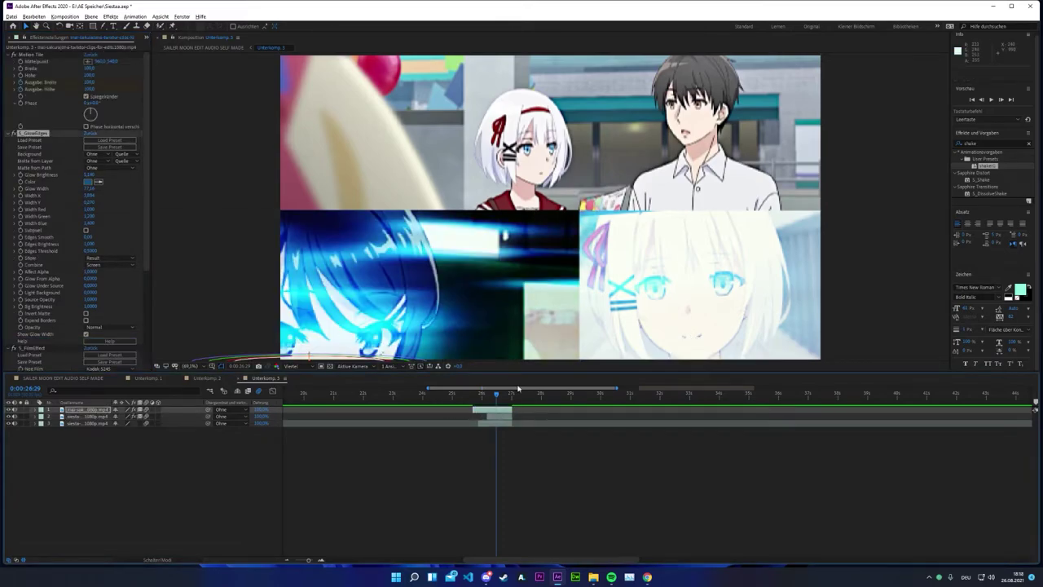
pyautogui.hotkey('ctrl', 'z')
# Paste the S_GlowEdges effect onto layer 3 of Unterkomp. 3, change its glow color to dark red, and reselect layer 2.
pyautogui.click(504, 423)
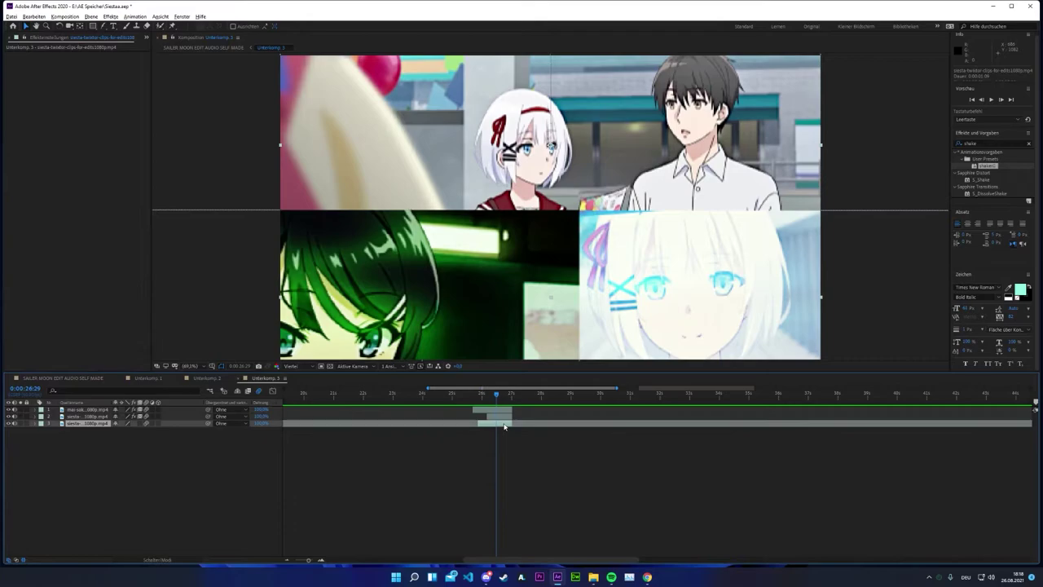
pyautogui.hotkey('ctrl', 'v')
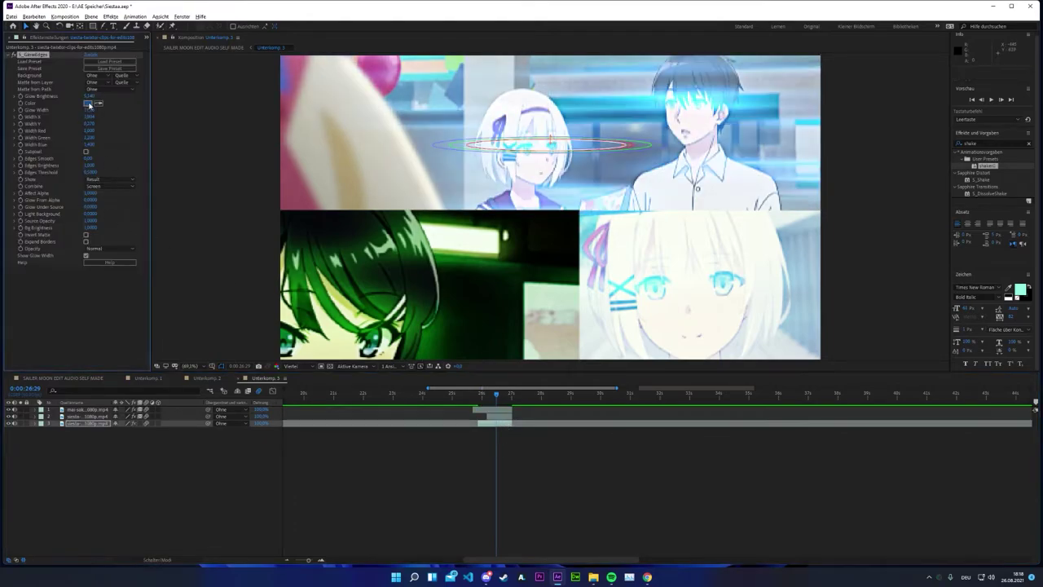
pyautogui.click(89, 104)
pyautogui.click(535, 239)
pyautogui.click(596, 241)
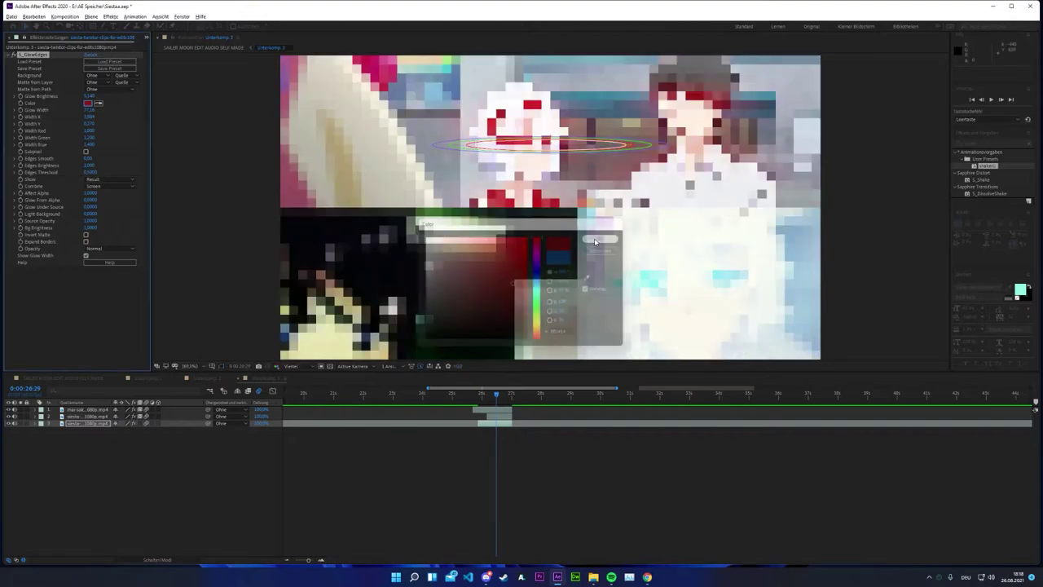
pyautogui.click(500, 415)
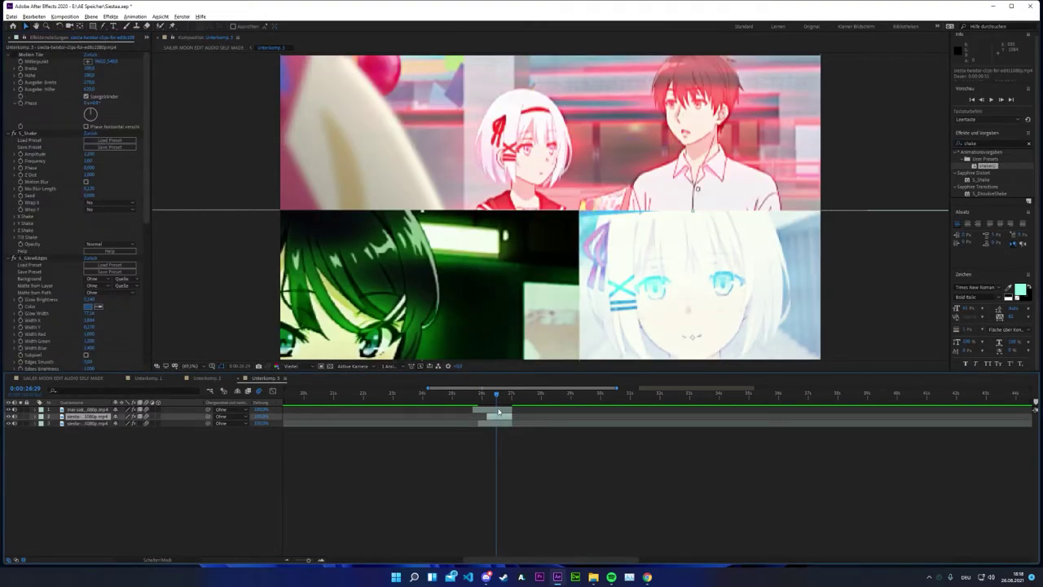
# Apply the blue S_GlowEdges effect to layer 1 of Unterkomp. 3, then return to the main composition and save the project.
pyautogui.click(499, 410)
pyautogui.click(502, 417)
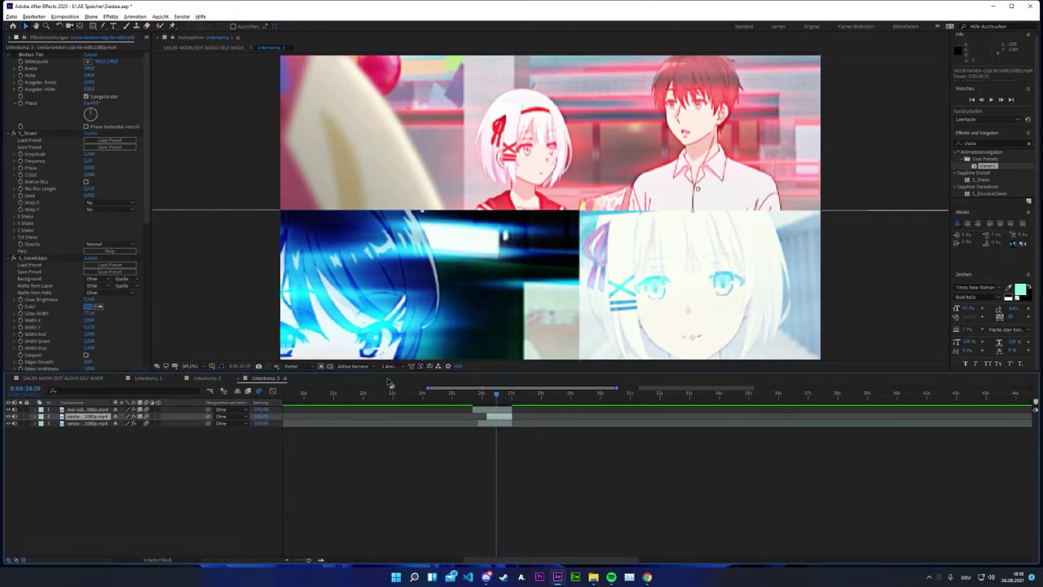
pyautogui.click(54, 378)
pyautogui.hotkey('ctrl', 's')
pyautogui.scroll(-5, 855, 453)
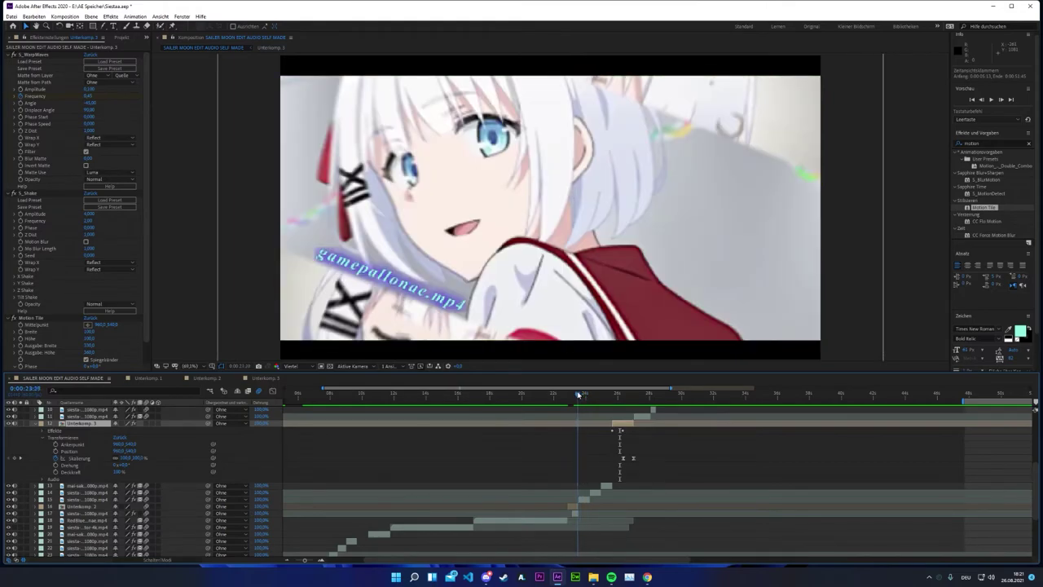
# Copy the S_WarpWaves effect from layer 15 at 0:00:23:41 in the main composition, and go to 0:00:26:21 in Unterkomp. 3.
pyautogui.moveTo(577, 394); pyautogui.dragTo(580, 394)
pyautogui.click(85, 499)
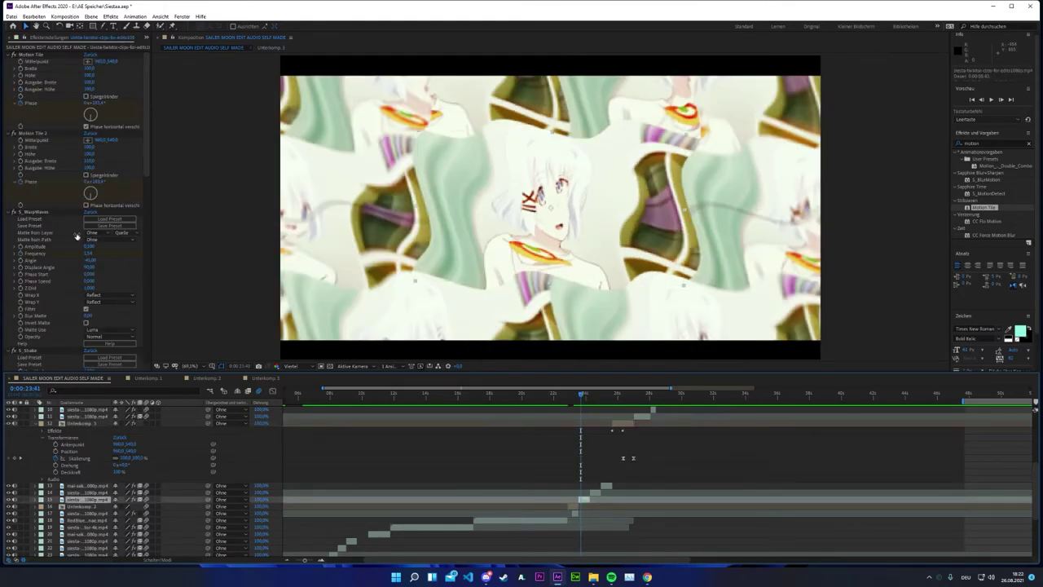
pyautogui.scroll(-3, 36, 197)
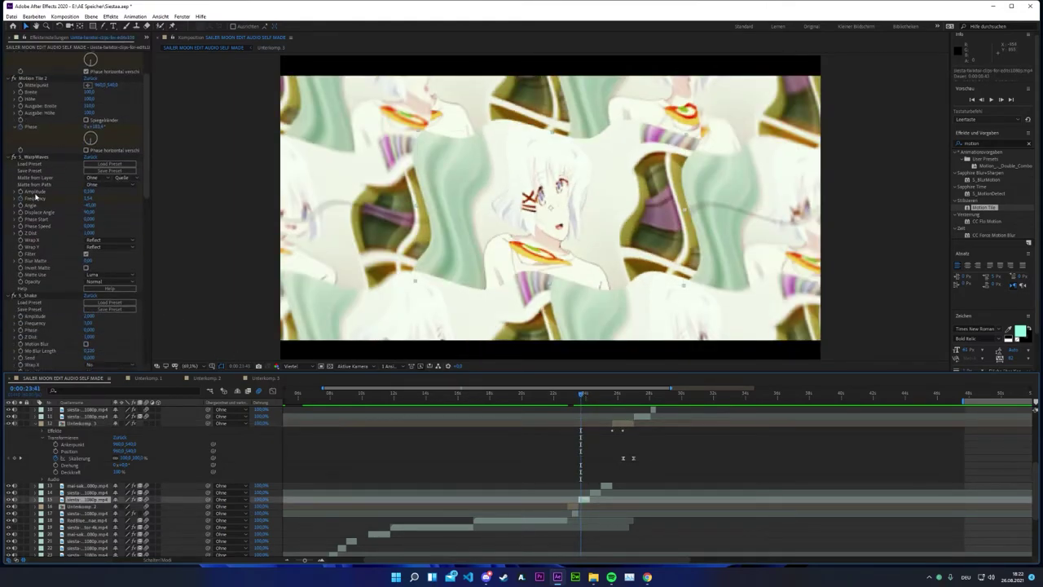
pyautogui.click(37, 158)
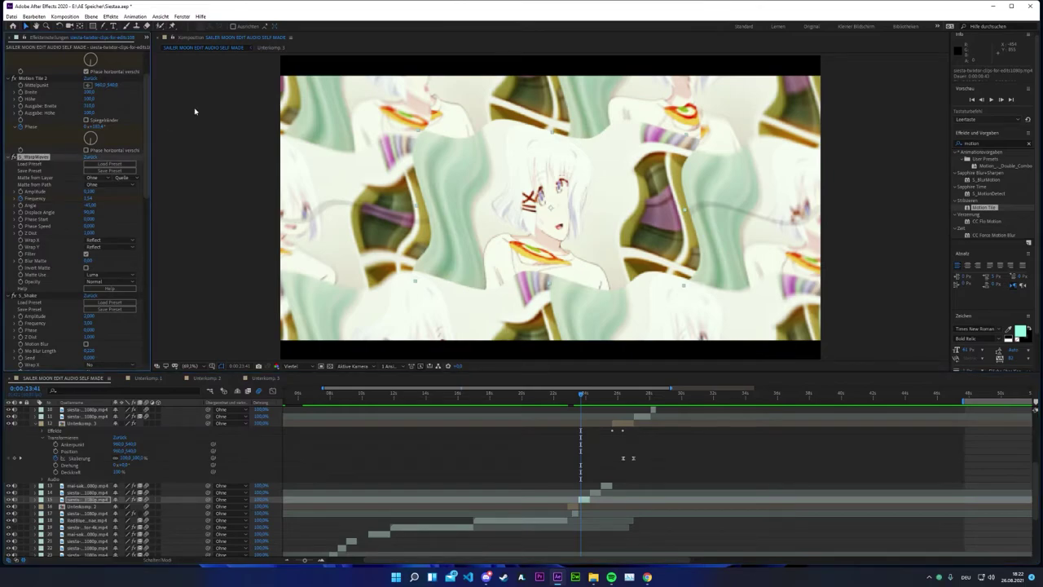
pyautogui.click(277, 48)
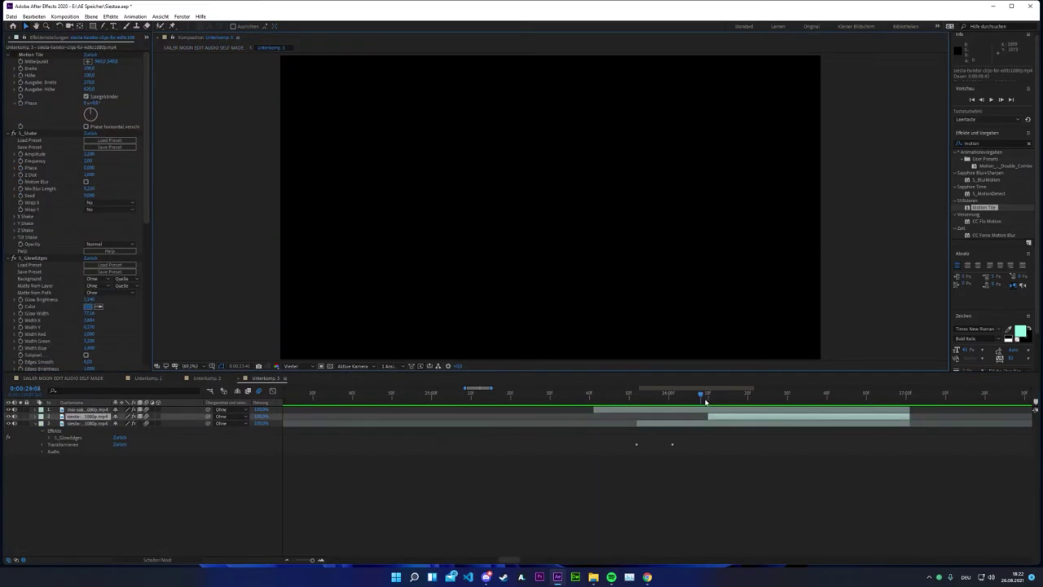
pyautogui.click(710, 423)
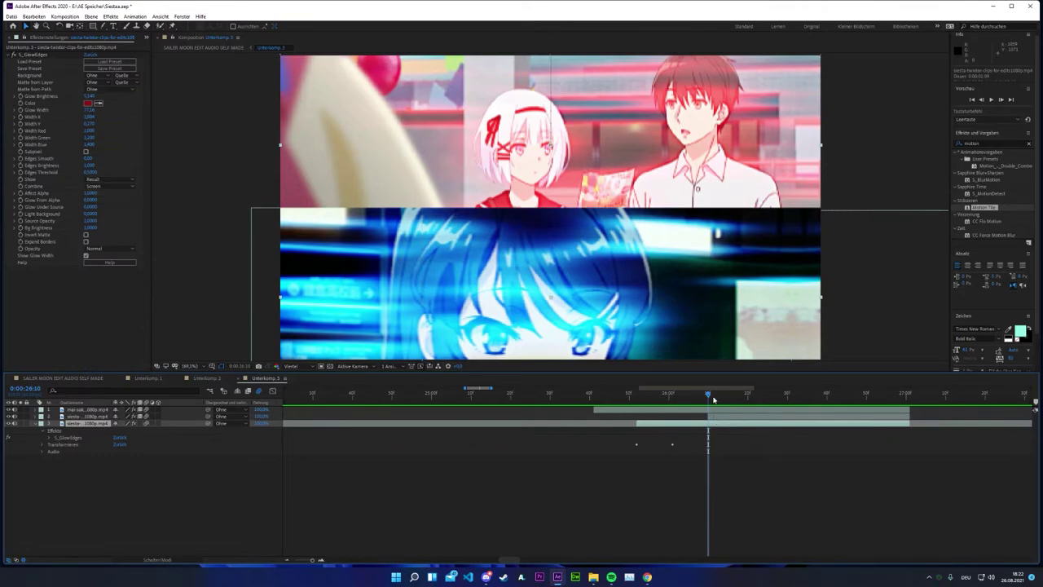
pyautogui.click(717, 396)
pyautogui.moveTo(719, 396); pyautogui.dragTo(750, 405)
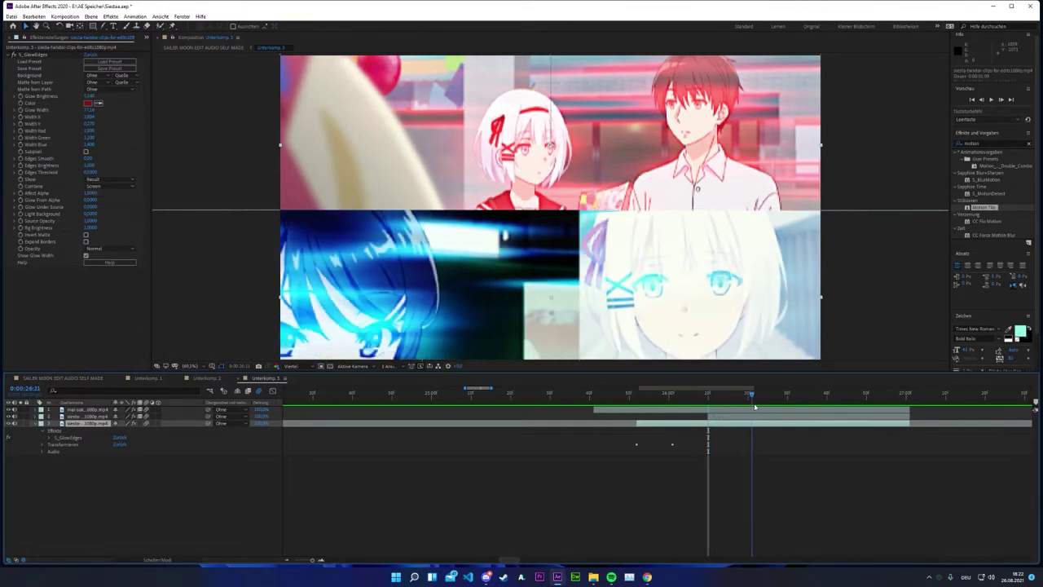
pyautogui.click(752, 429)
pyautogui.click(753, 425)
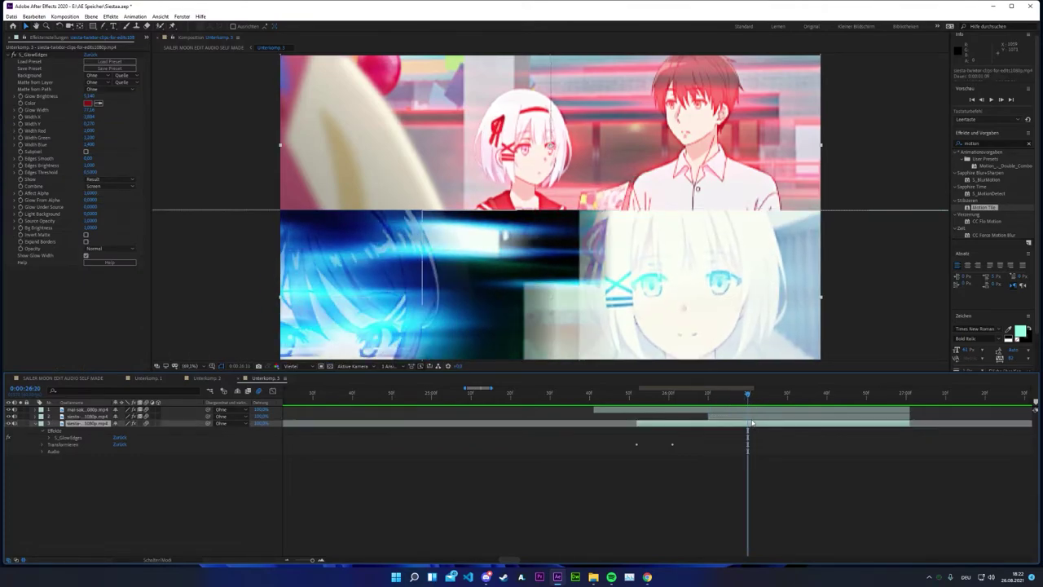
pyautogui.hotkey('ctrl', 'v')
pyautogui.hotkey('ctrl', 'z')
# Paste the S_WarpWaves effect onto layers 1 and 2 of Unterkomp. 3 at 0:00:26:20, and preview the warped clips.
pyautogui.click(749, 415)
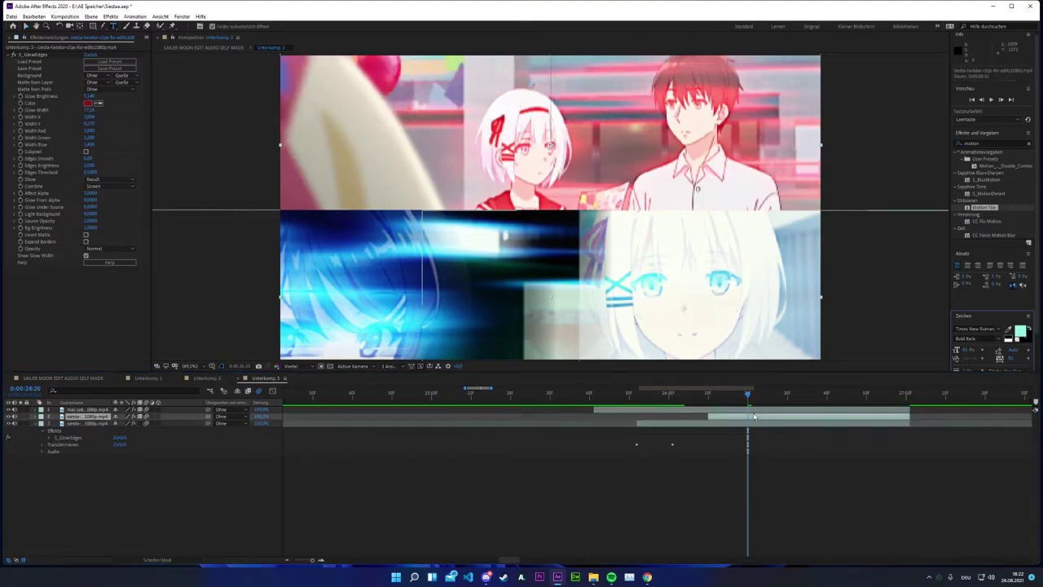
pyautogui.hotkey('ctrl', 'Up')
pyautogui.press('space')
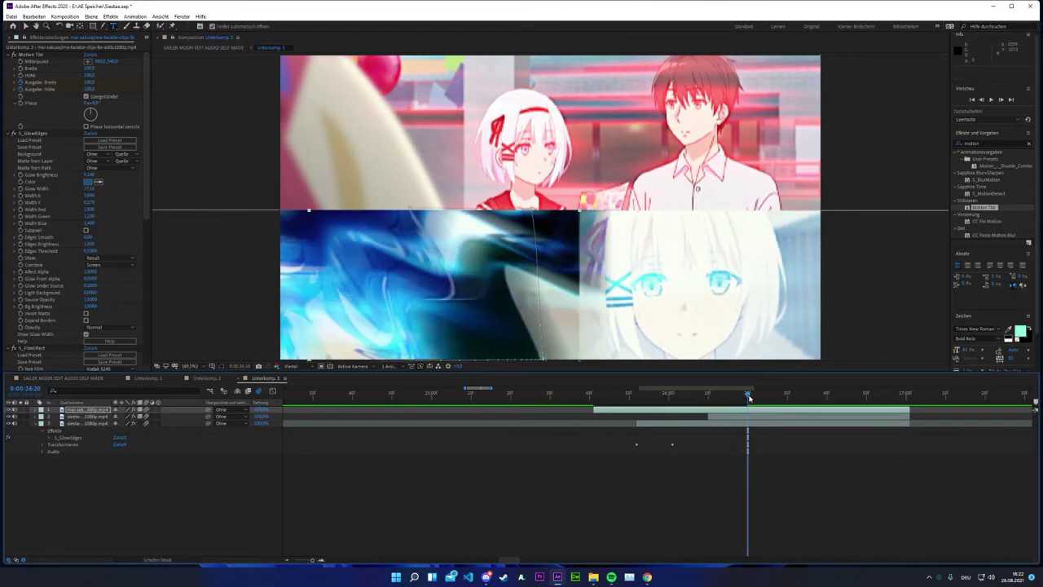
pyautogui.click(754, 417)
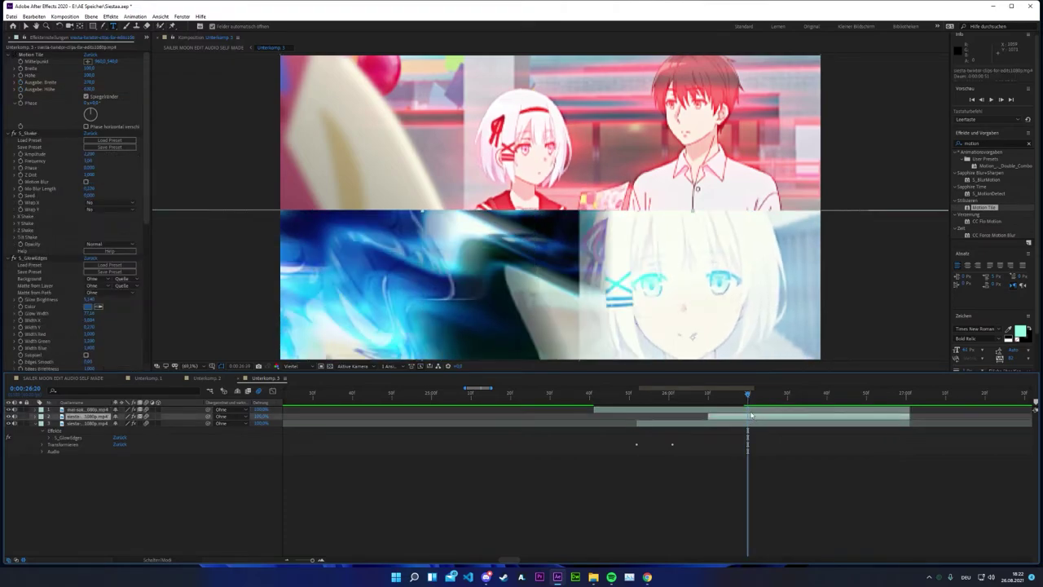
pyautogui.click(729, 394)
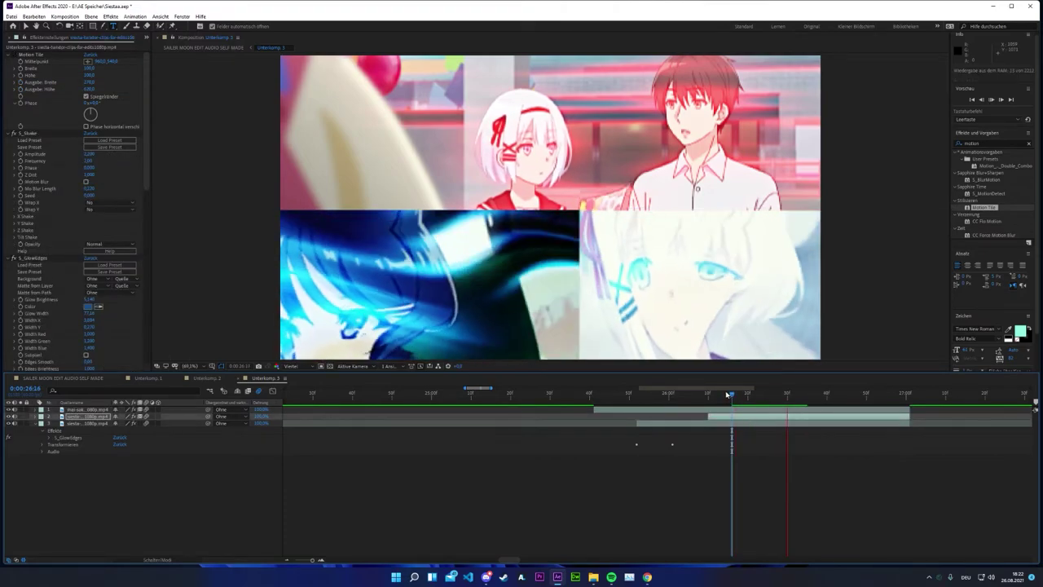
pyautogui.click(701, 394)
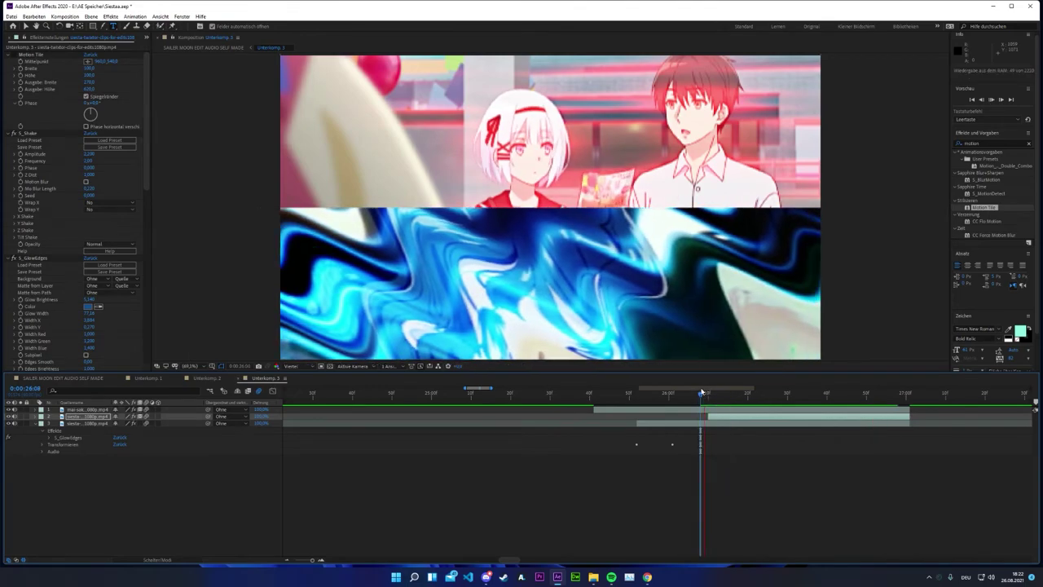
pyautogui.click(708, 394)
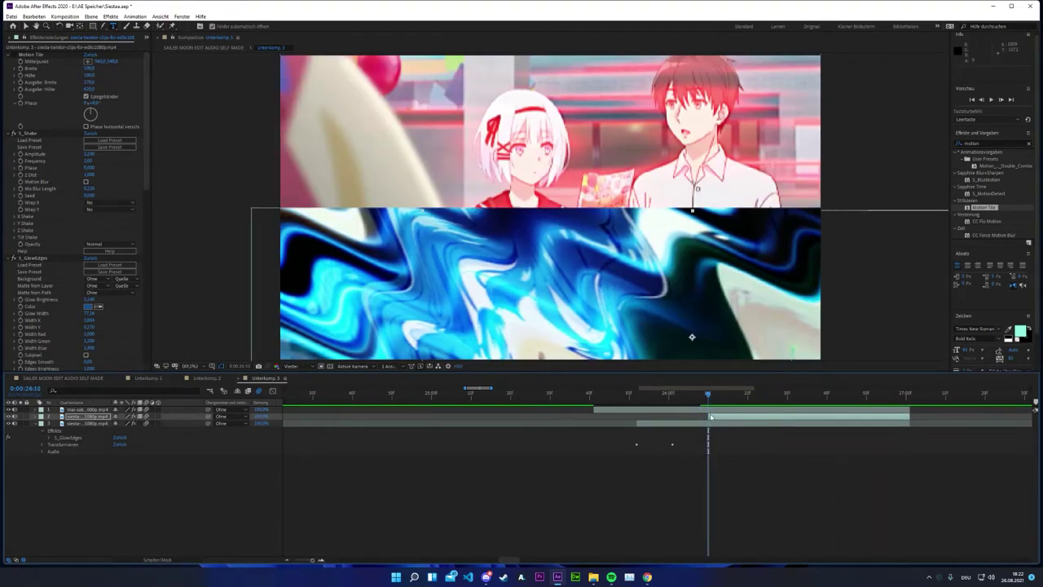
# Set the S_WarpWaves Frequency of layer 1 to 0,1 at 0:00:26:19, one frame before the warp's first keyframe.
pyautogui.click(710, 410)
pyautogui.click(37, 410)
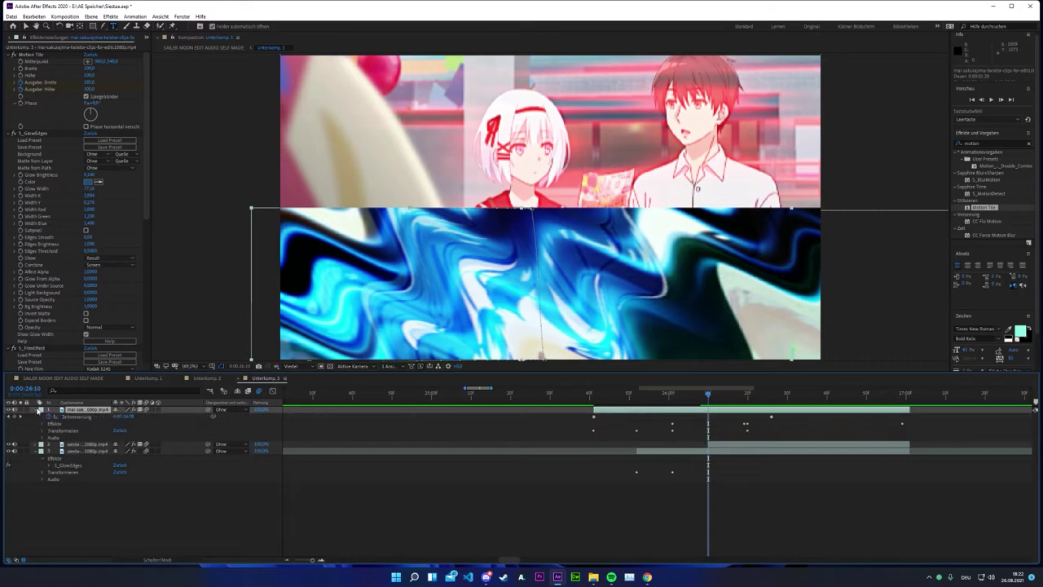
pyautogui.scroll(1, 703, 467)
pyautogui.moveTo(760, 397); pyautogui.dragTo(787, 403)
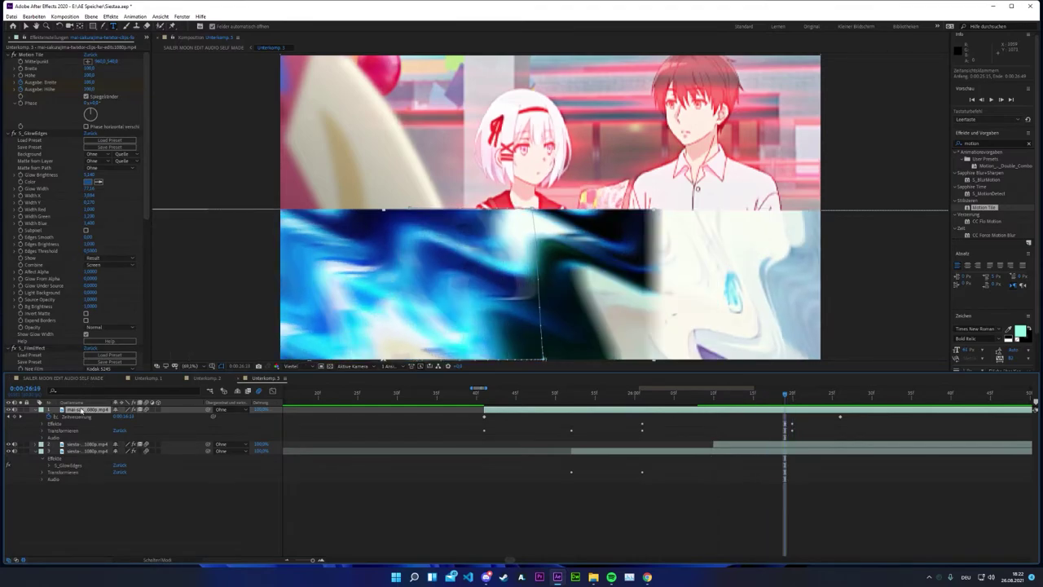
pyautogui.click(45, 423)
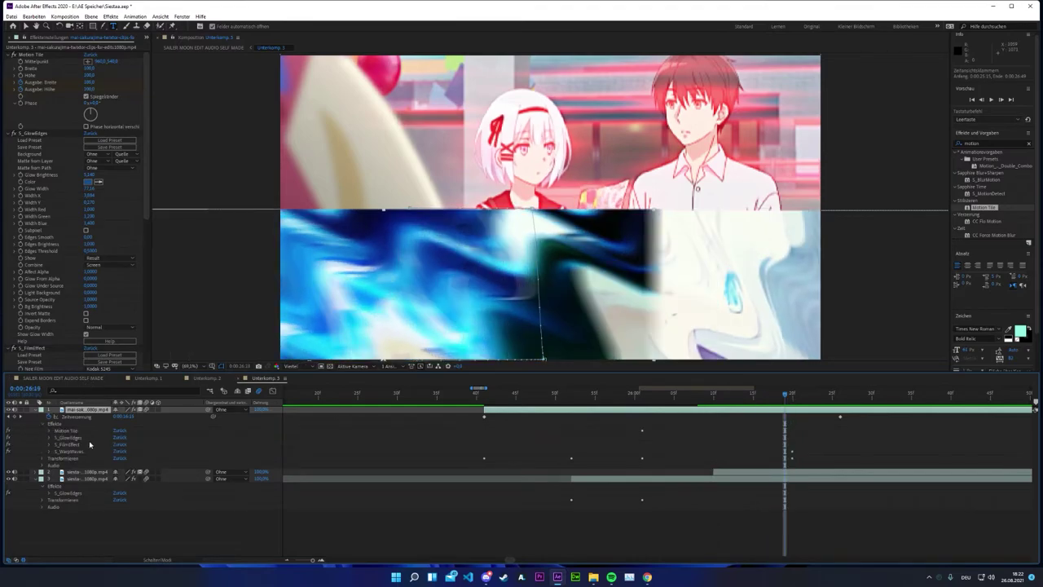
pyautogui.click(48, 452)
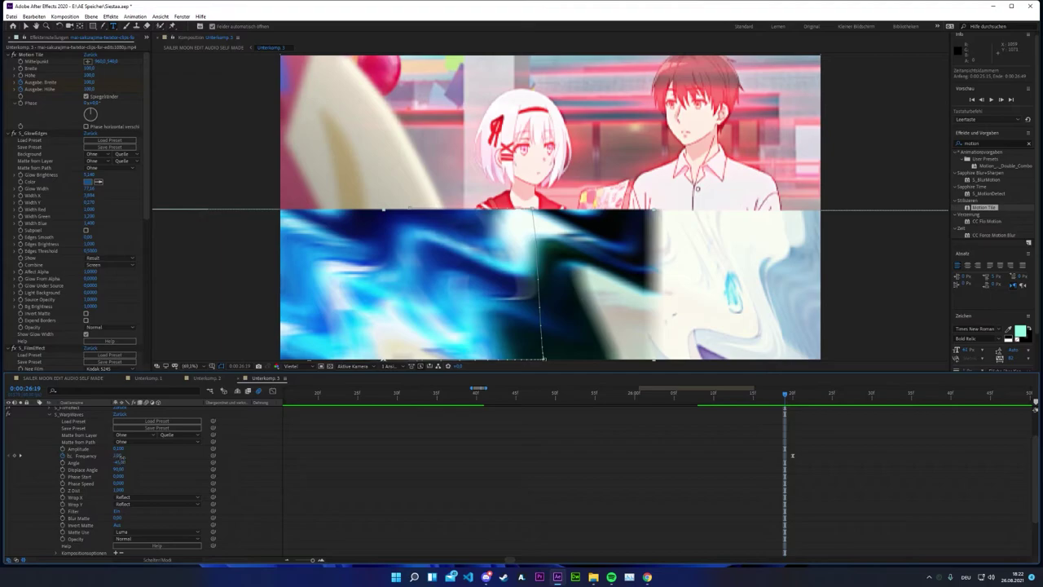
pyautogui.click(121, 454)
pyautogui.write('0,1')
pyautogui.press('Return')
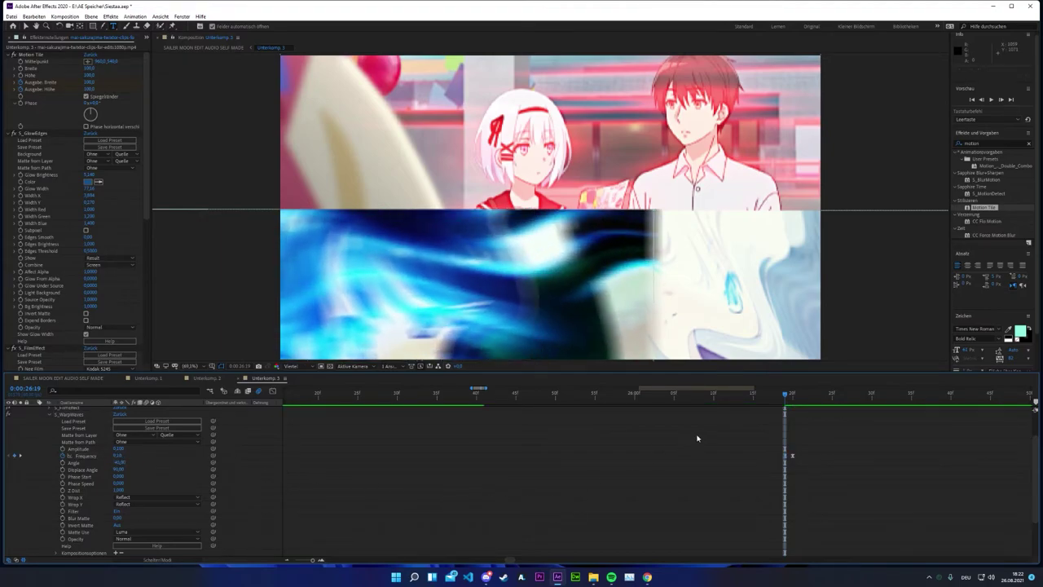
# Save the project, collapse layer 1's effect properties, and preview the warp timing in Unterkomp. 3.
pyautogui.moveTo(706, 396); pyautogui.dragTo(422, 396)
pyautogui.scroll(-3, 583, 442)
pyautogui.hotkey('ctrl', 's')
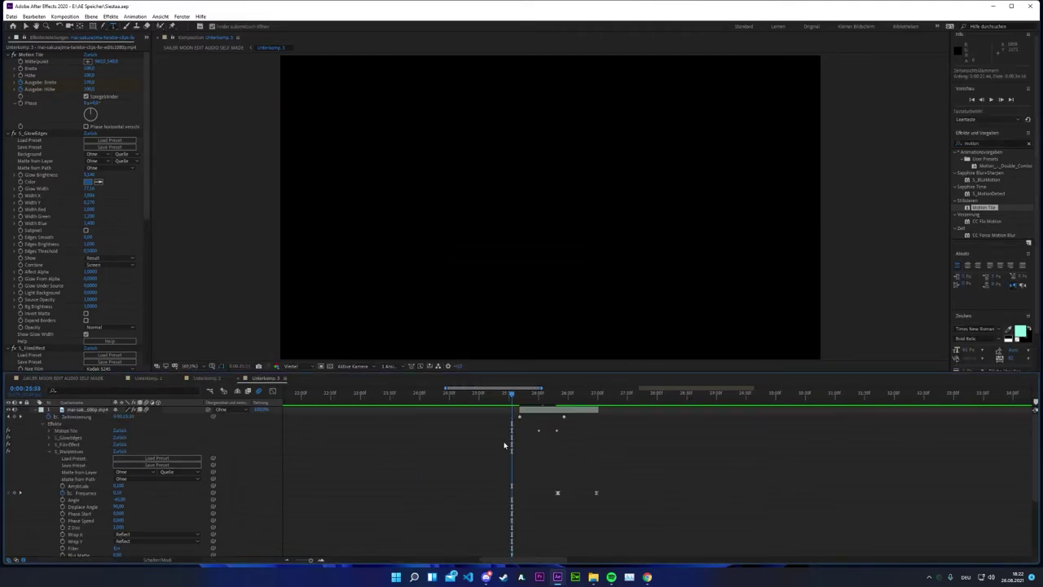
pyautogui.click(48, 453)
pyautogui.click(43, 425)
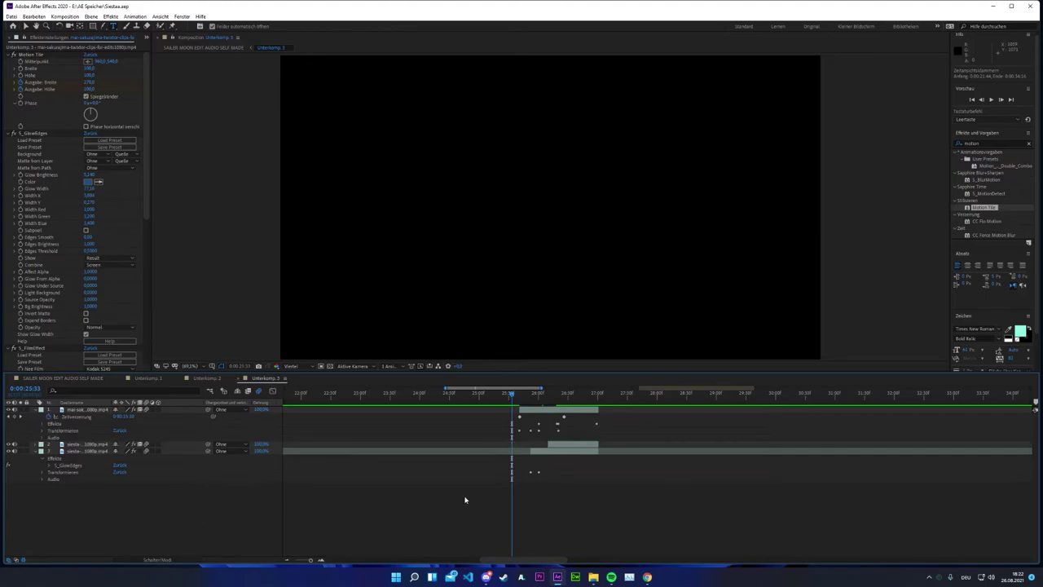
pyautogui.scroll(2, 457, 500)
pyautogui.moveTo(669, 397); pyautogui.dragTo(678, 397)
pyautogui.press('space')
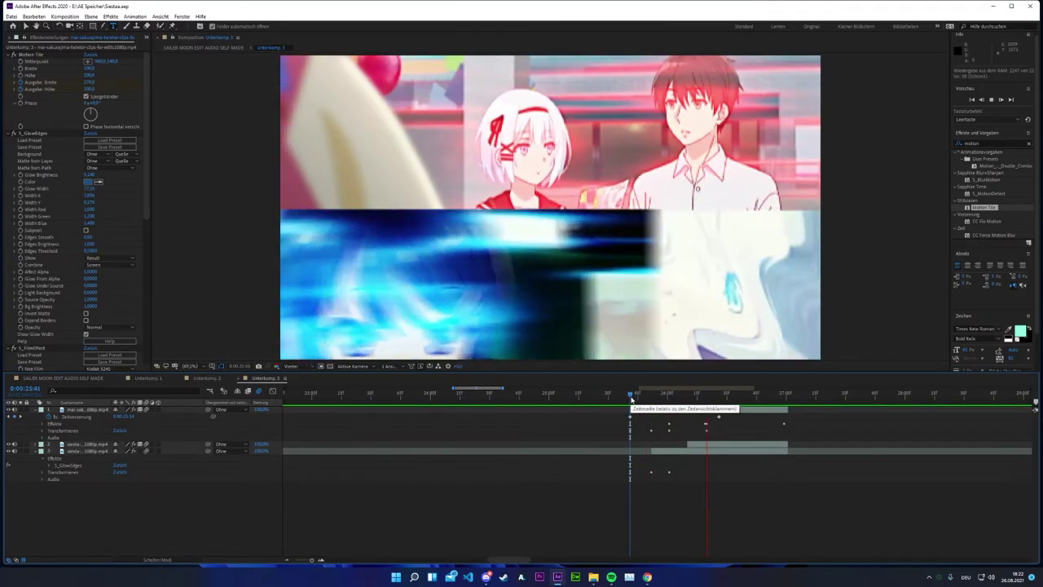
pyautogui.moveTo(631, 399); pyautogui.dragTo(710, 399)
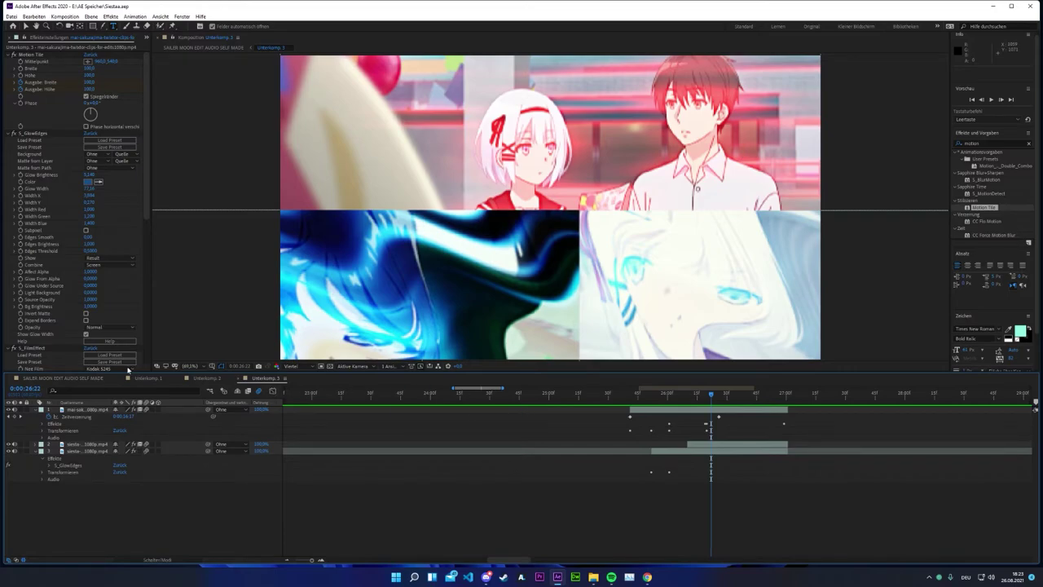
# In the main composition, apply the S_WarpWaves animation to the Unterkomp. 3 layer from 0:00:26:21 and preview it.
pyautogui.click(51, 378)
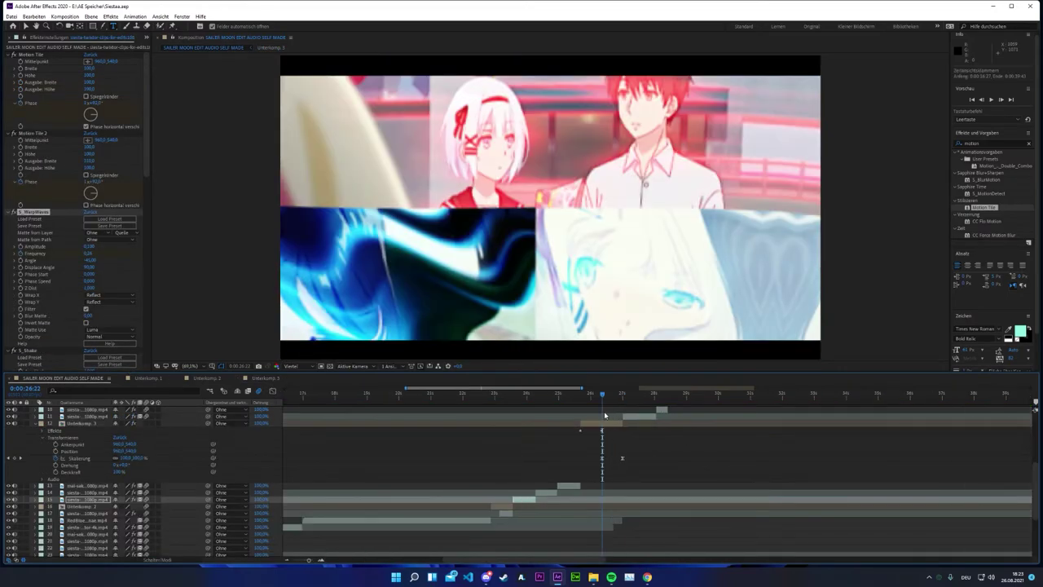
pyautogui.scroll(2, 604, 415)
pyautogui.click(605, 424)
pyautogui.click(594, 397)
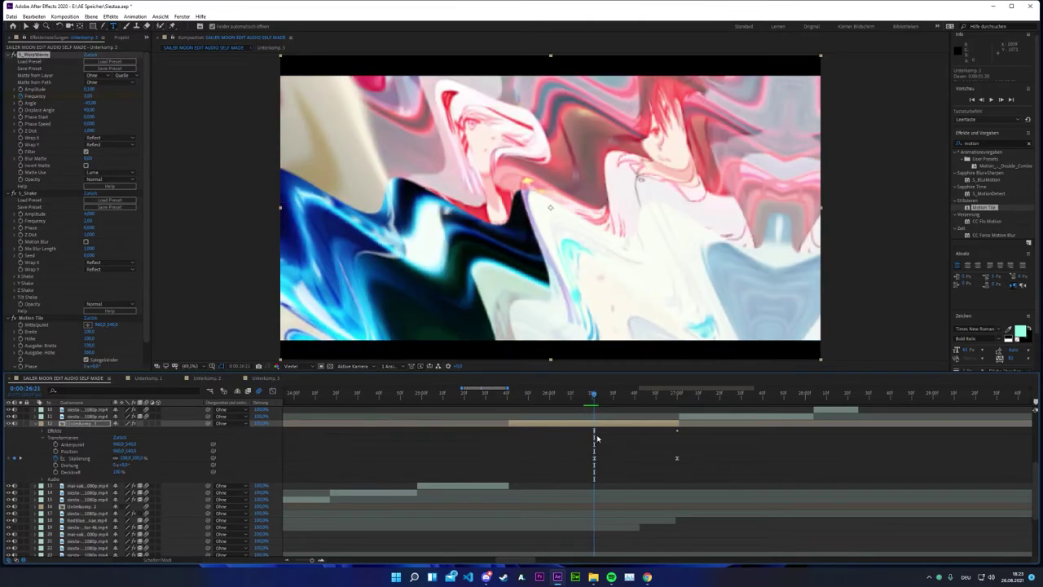
pyautogui.scroll(2, 607, 398)
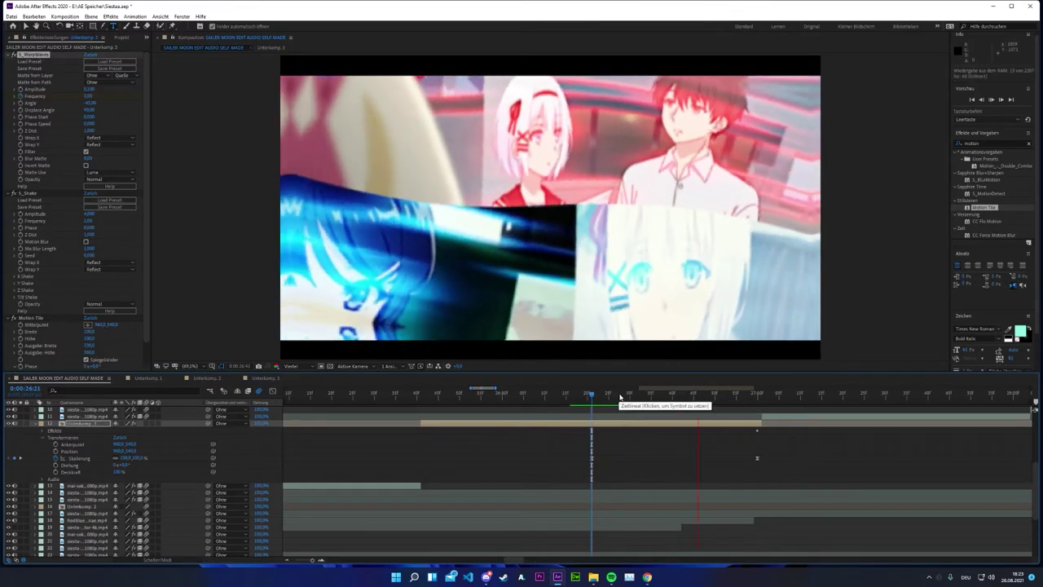
pyautogui.scroll(-3, 652, 399)
pyautogui.click(675, 395)
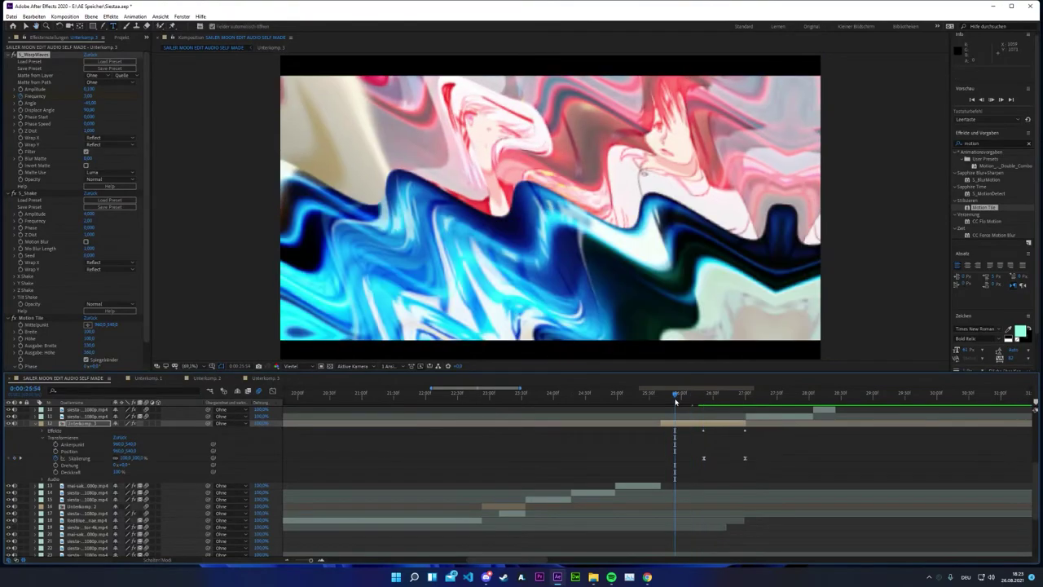
pyautogui.click(703, 424)
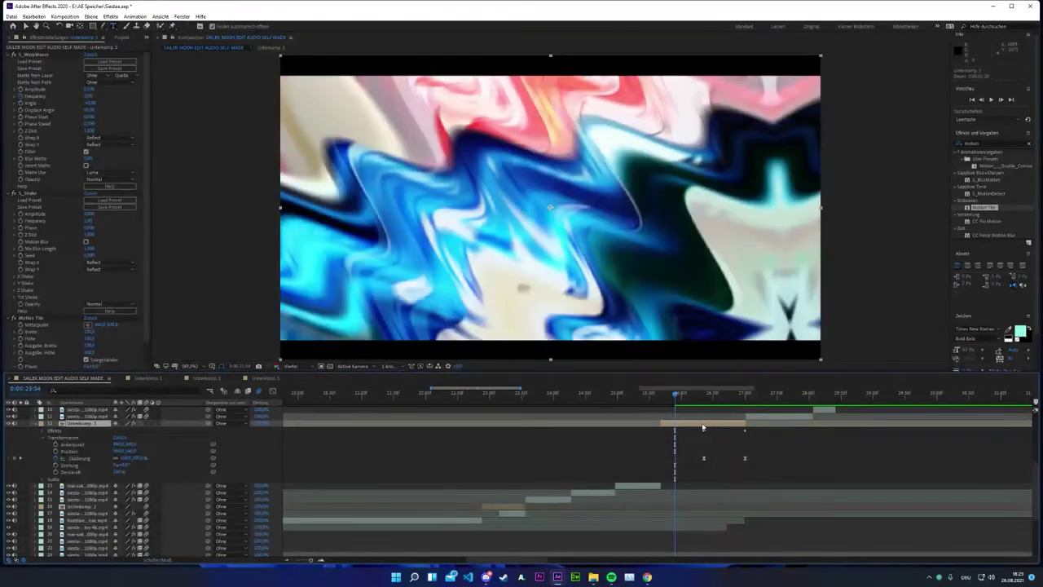
# Set the S_WarpWaves Frequency of the Unterkomp. 3 layer to 0,1 at 0:00:26:20, one frame before its first keyframe.
pyautogui.scroll(2, 702, 414)
pyautogui.click(707, 396)
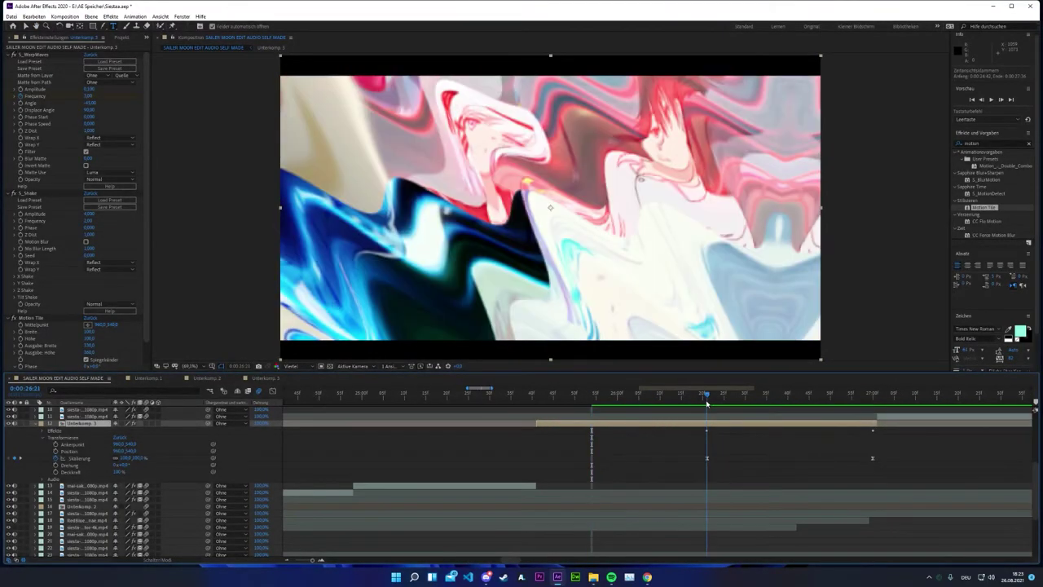
pyautogui.click(44, 432)
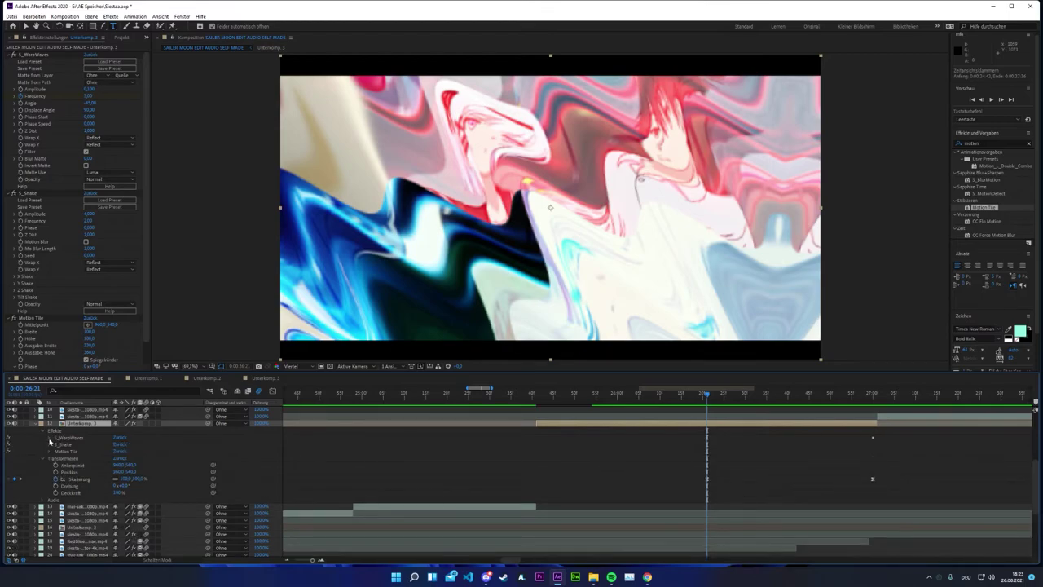
pyautogui.click(49, 437)
pyautogui.scroll(2, 750, 463)
pyautogui.moveTo(585, 400); pyautogui.dragTo(577, 400)
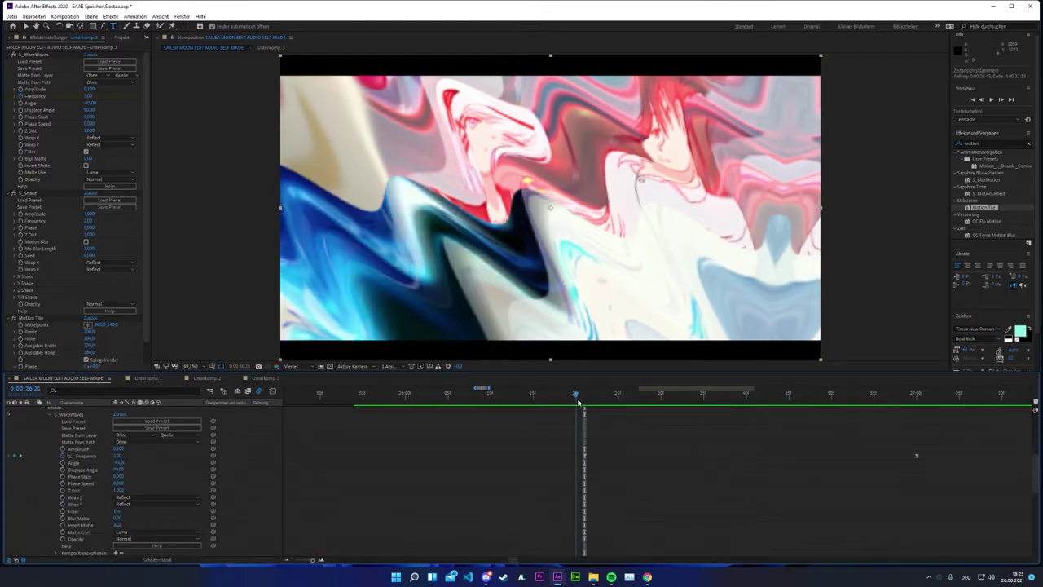
pyautogui.click(118, 455)
pyautogui.write('0,1')
pyautogui.press('Return')
pyautogui.scroll(-1, 632, 474)
pyautogui.scroll(5, 562, 481)
pyautogui.scroll(-2, 610, 480)
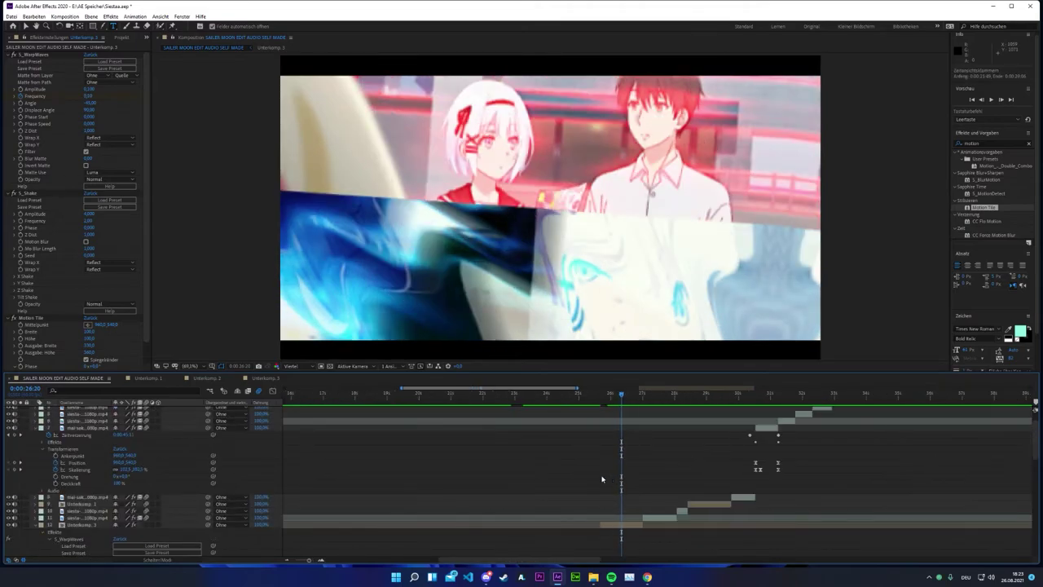
# In Unterkomp. 3, expand layer 2's effects and reveal its S_WarpWaves properties.
pyautogui.click(248, 378)
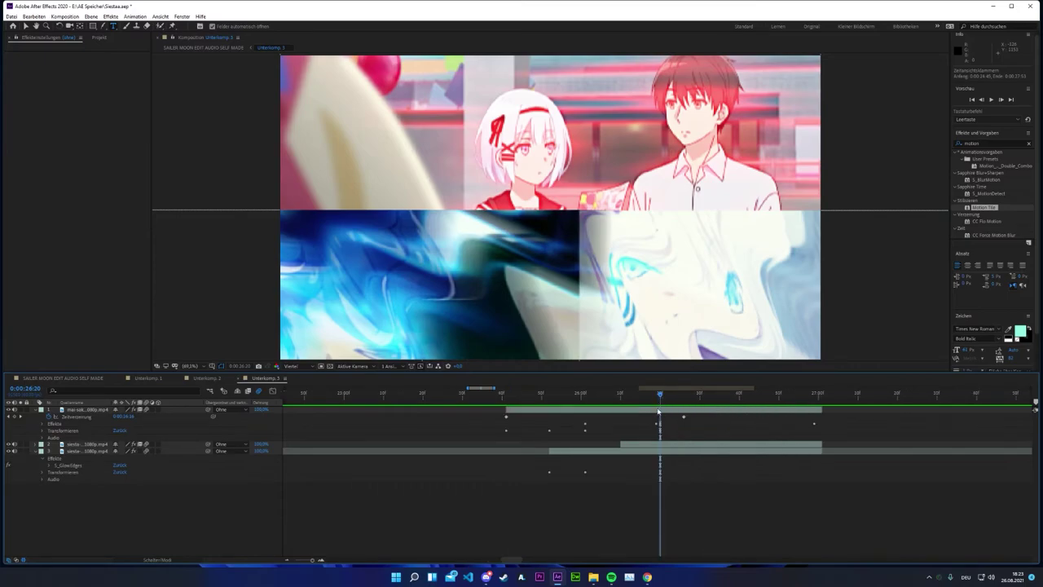
pyautogui.click(59, 442)
pyautogui.click(35, 446)
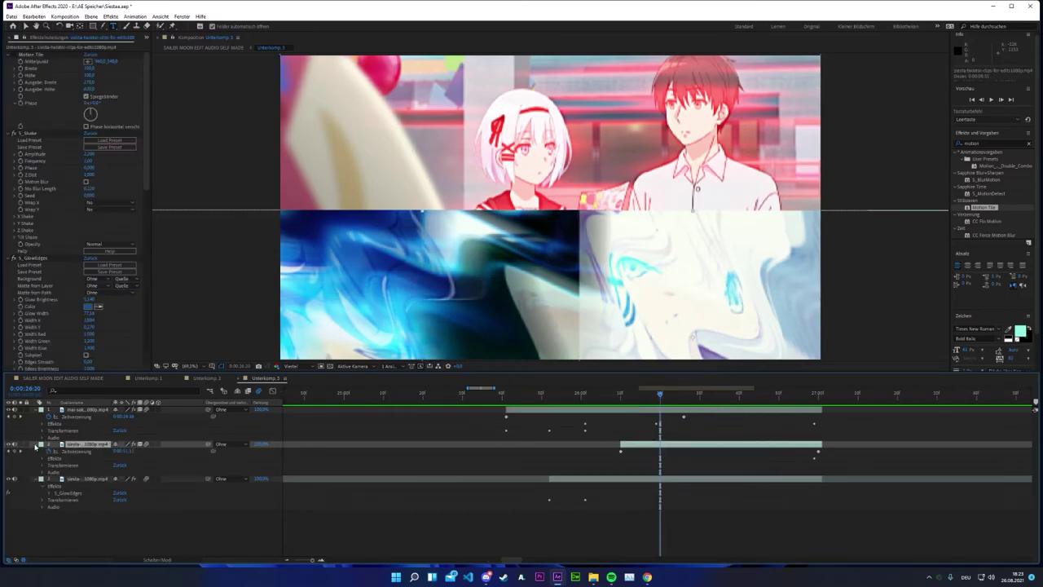
pyautogui.click(672, 465)
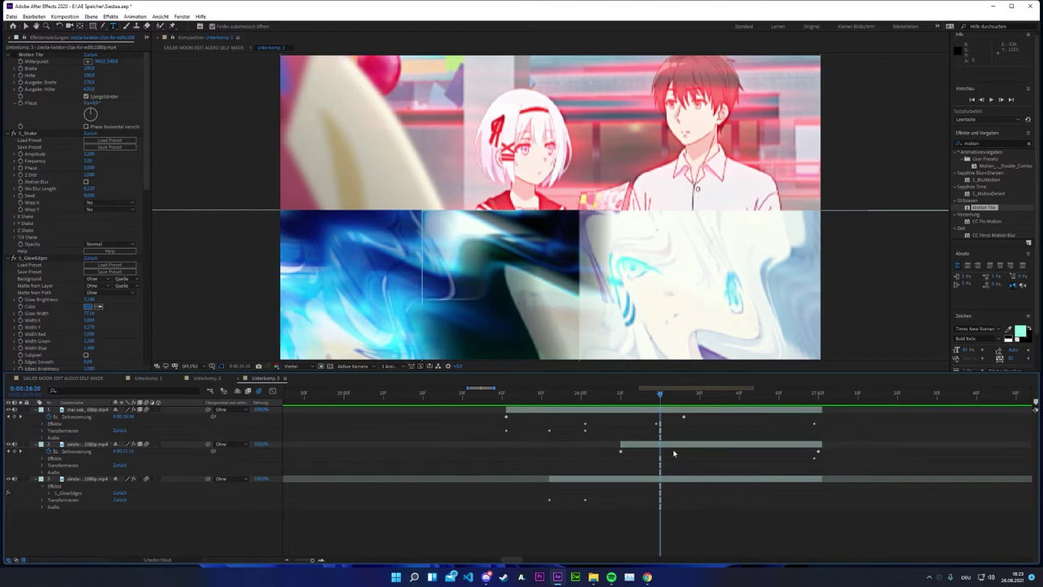
pyautogui.click(674, 446)
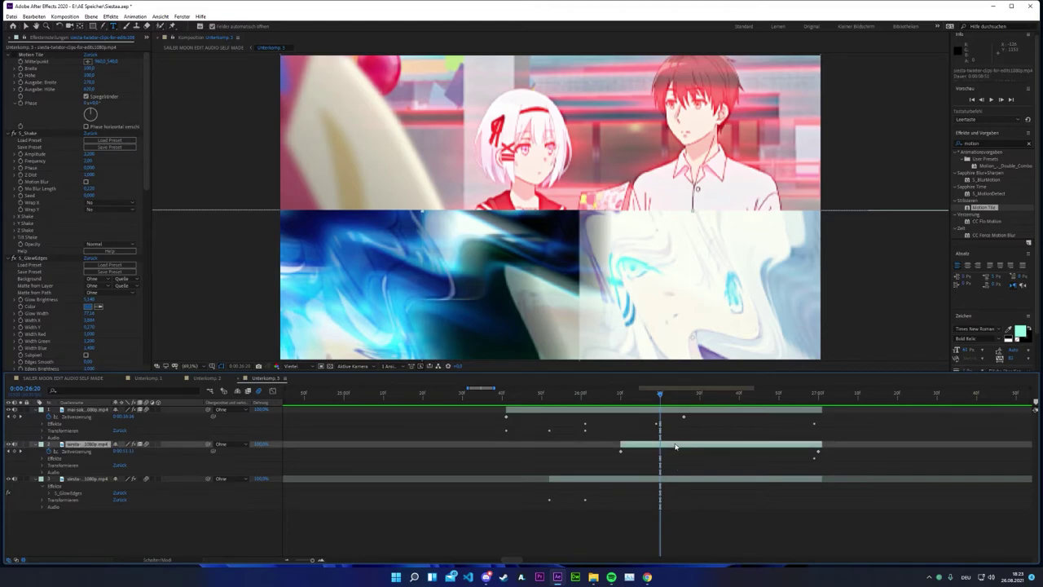
pyautogui.click(43, 459)
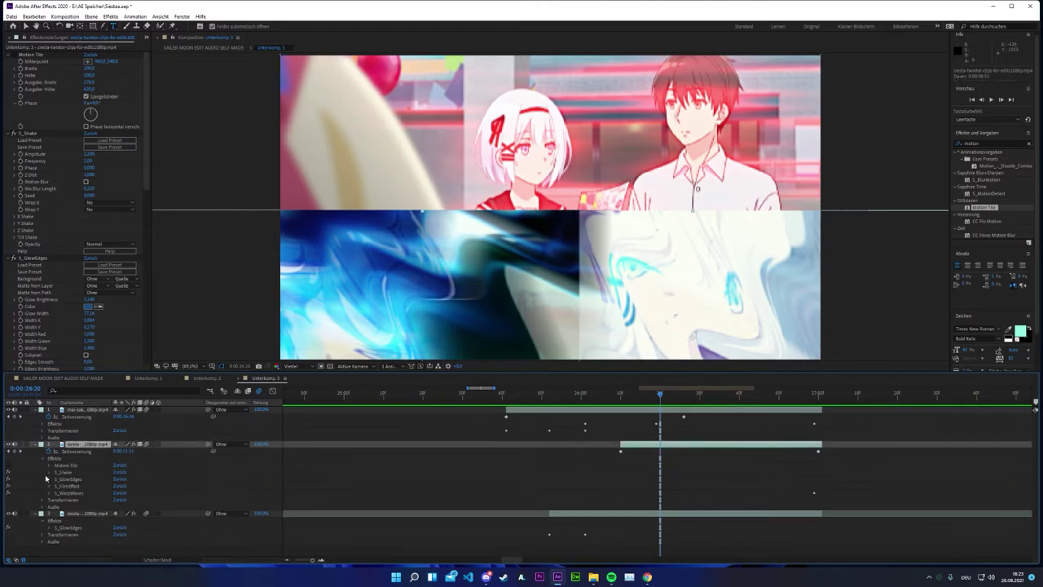
pyautogui.scroll(1, 611, 429)
pyautogui.moveTo(631, 396)
pyautogui.mouseDown()
pyautogui.moveTo(548, 404)
pyautogui.moveTo(678, 413)
pyautogui.moveTo(559, 408)
pyautogui.moveTo(631, 406)
pyautogui.mouseUp()
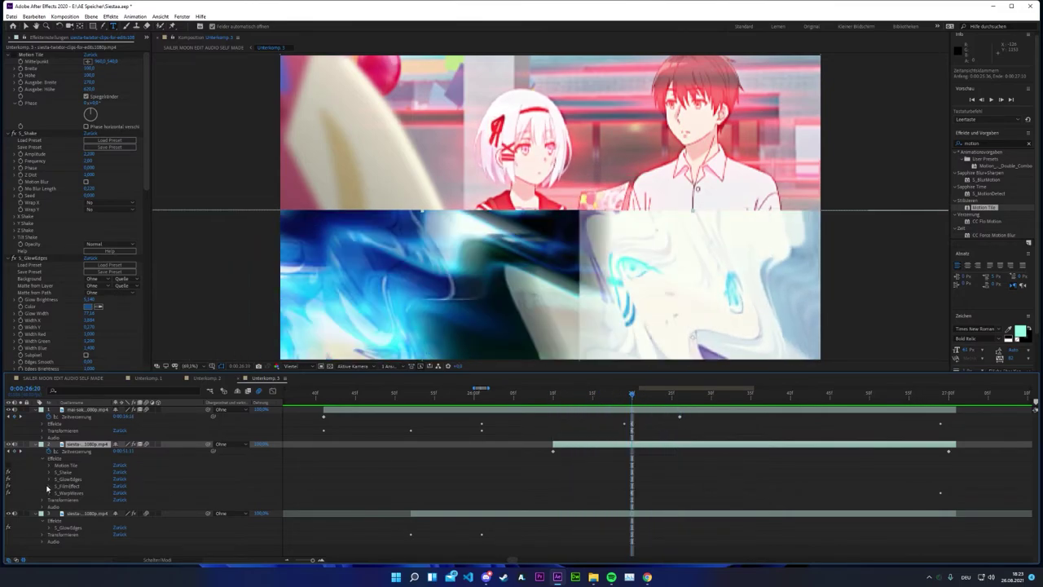
pyautogui.click(50, 495)
pyautogui.scroll(-3, 568, 475)
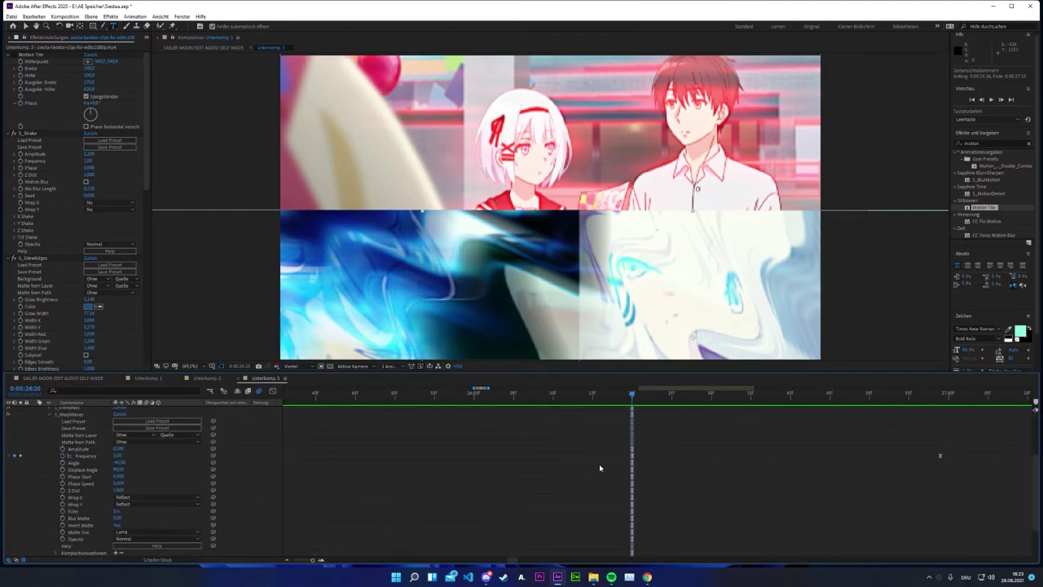
# Set the S_WarpWaves Frequency of layer 2 to 0,10 at 0:00:26:19, one frame before its first keyframe.
pyautogui.scroll(5, 651, 465)
pyautogui.click(626, 400)
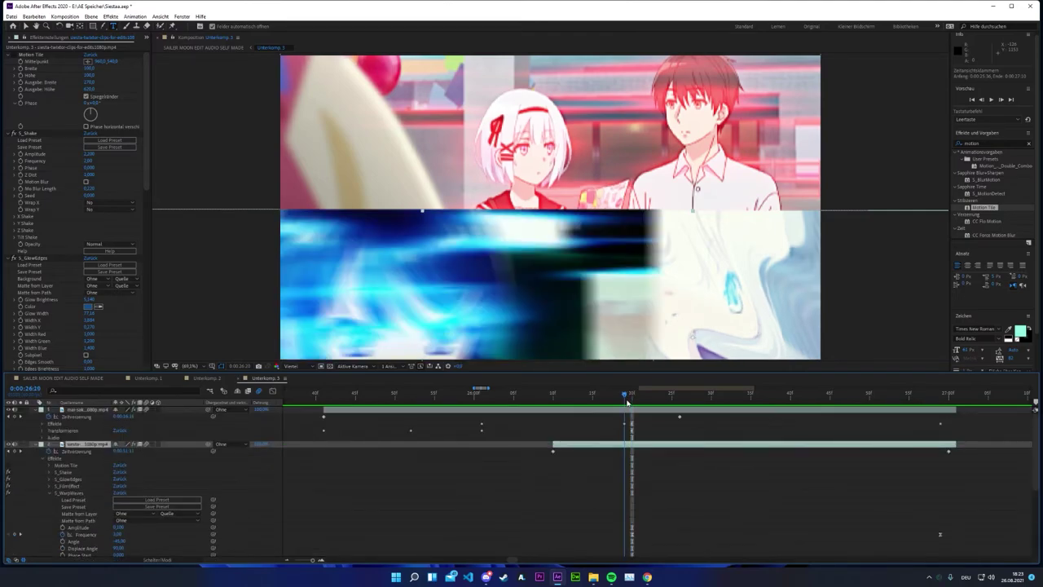
pyautogui.click(118, 535)
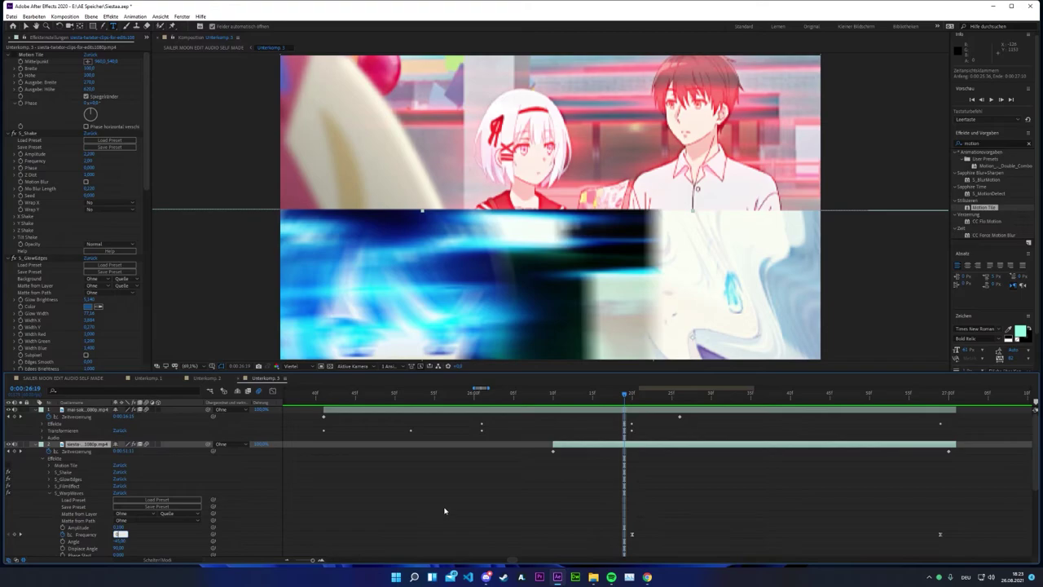
pyautogui.click(475, 512)
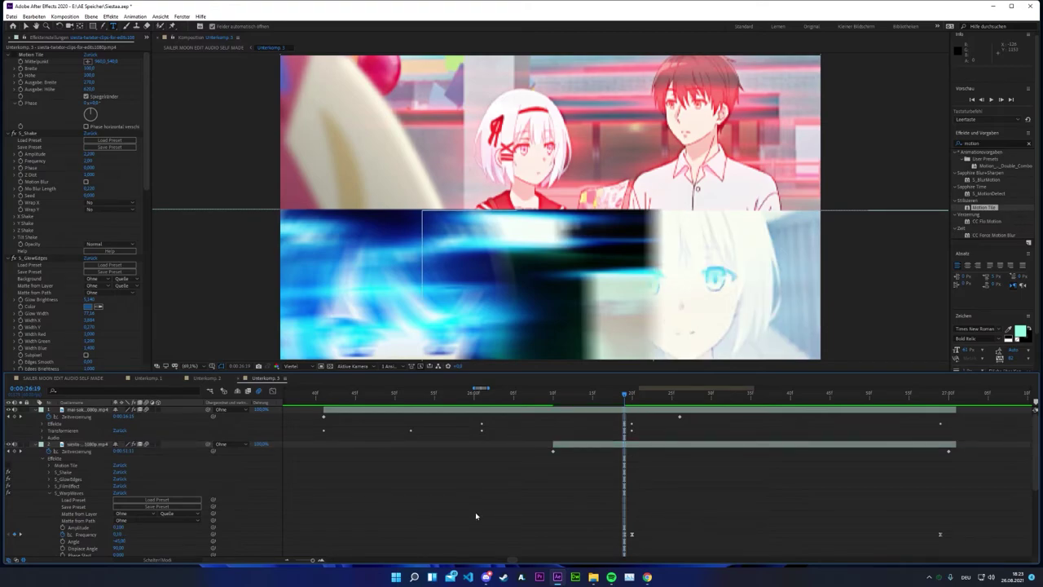
# Preview Unterkomp. 3 from 0:00:25:41, the start of layer 1.
pyautogui.hotkey('alt', 'F10')
pyautogui.scroll(-2, 709, 493)
pyautogui.moveTo(690, 394); pyautogui.dragTo(616, 393)
pyautogui.press('space')
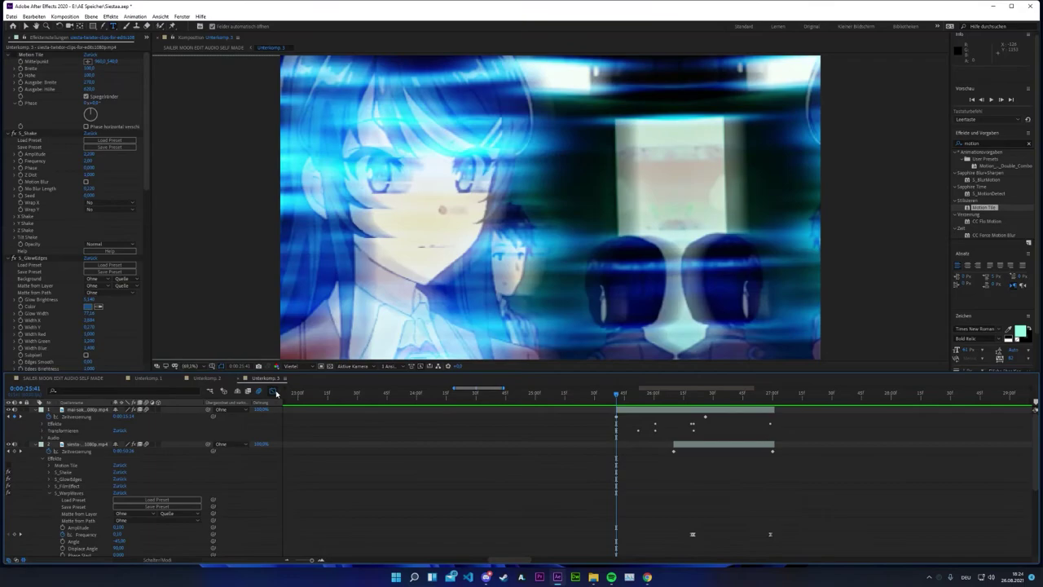
pyautogui.scroll(-1, 610, 427)
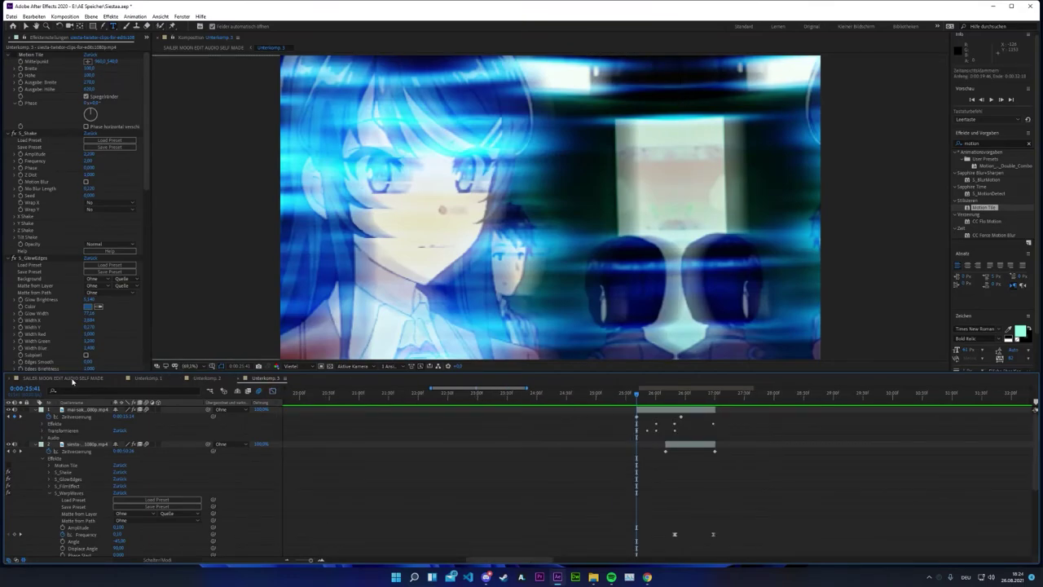
# Return to the main composition, save the project, and preview the edit from 0:00:17:56.
pyautogui.click(65, 378)
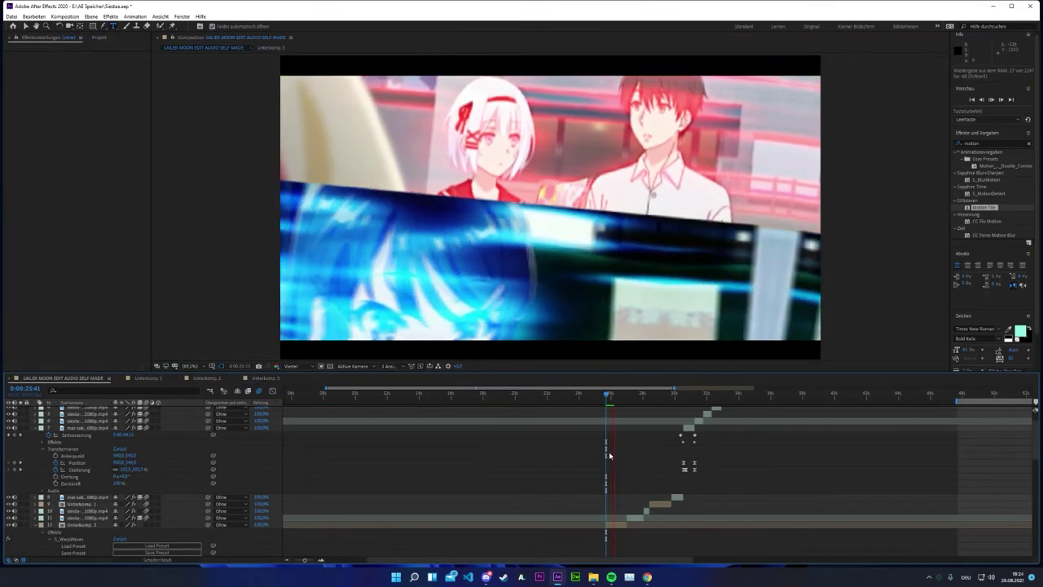
pyautogui.moveTo(608, 395); pyautogui.dragTo(482, 395)
pyautogui.press('space')
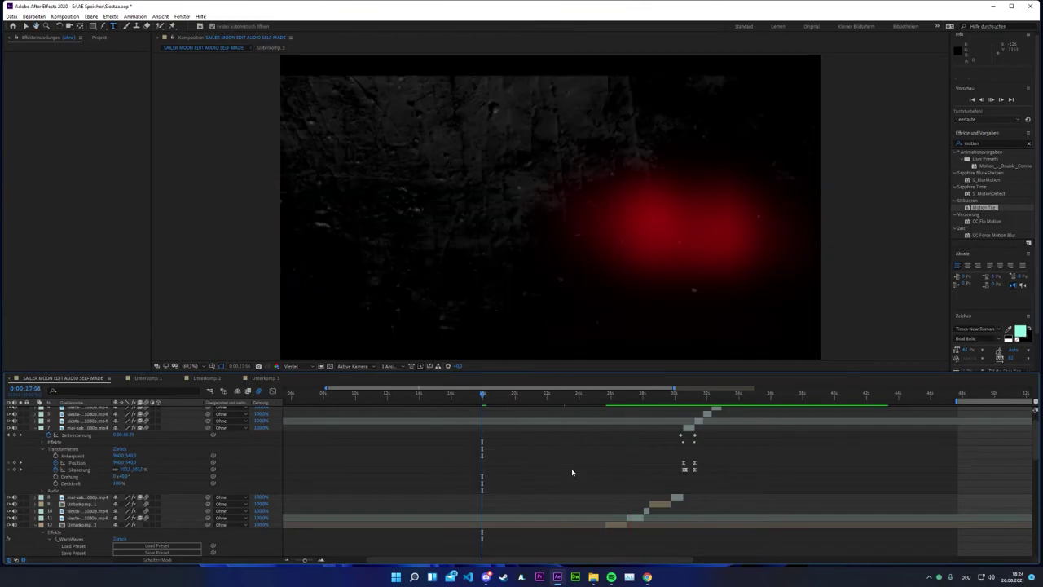
pyautogui.scroll(-1, 514, 471)
pyautogui.hotkey('ctrl', 's')
pyautogui.press('space')
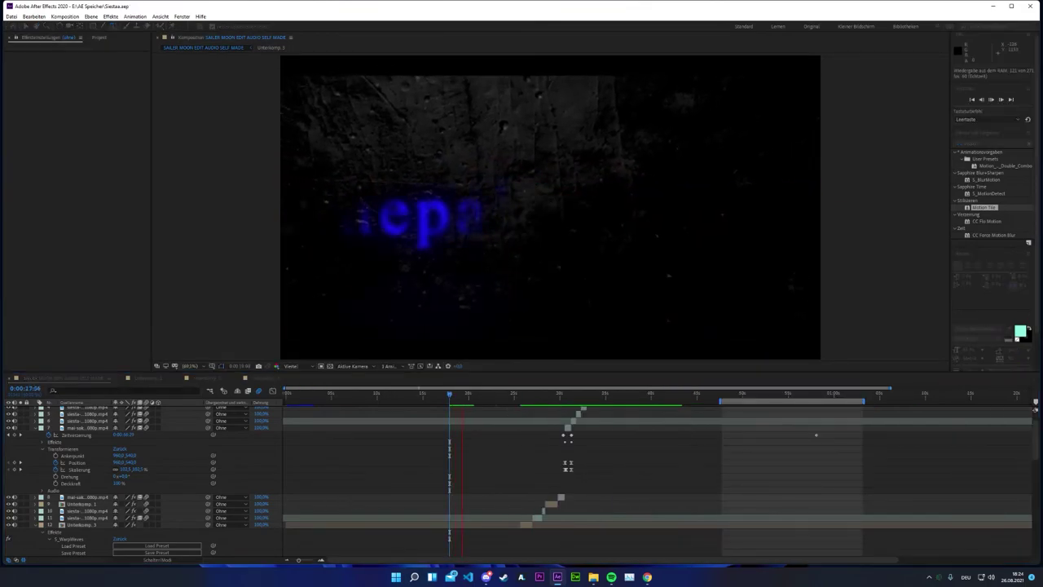
pyautogui.press('space')
pyautogui.click(486, 577)
pyautogui.moveTo(115, 299)
pyautogui.click(181, 322)
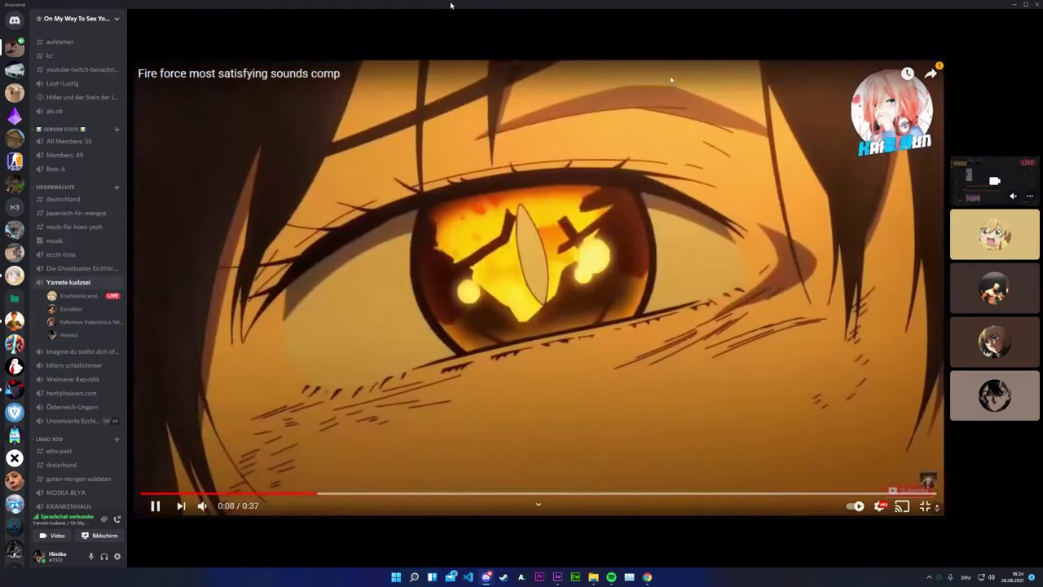
pyautogui.moveTo(455, 8); pyautogui.dragTo(0, 139)
pyautogui.click(497, 485)
pyautogui.scroll(3, 511, 489)
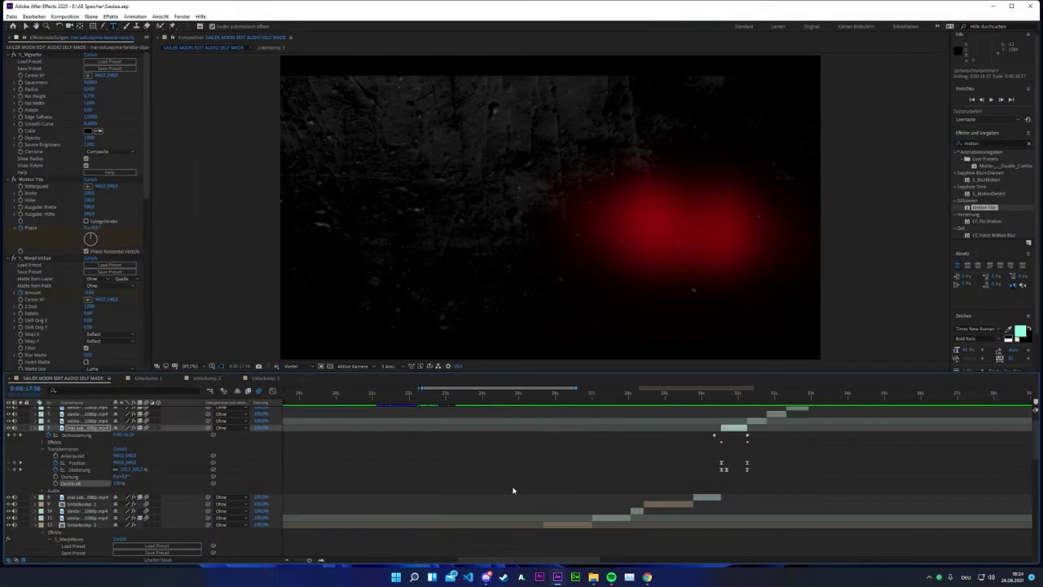
pyautogui.click(593, 580)
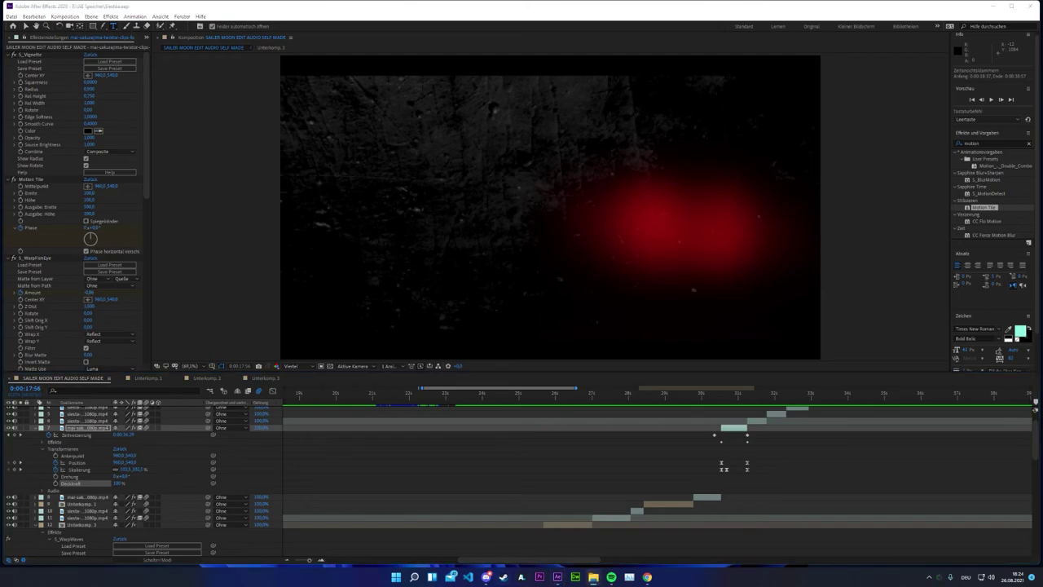
pyautogui.click(502, 489)
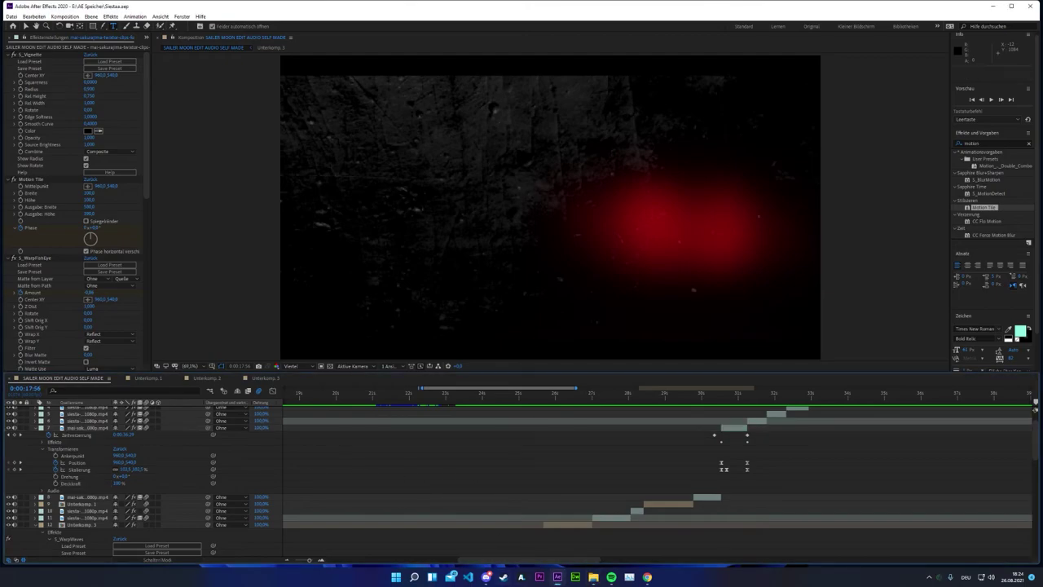
pyautogui.hotkey('alt', 'Tab')
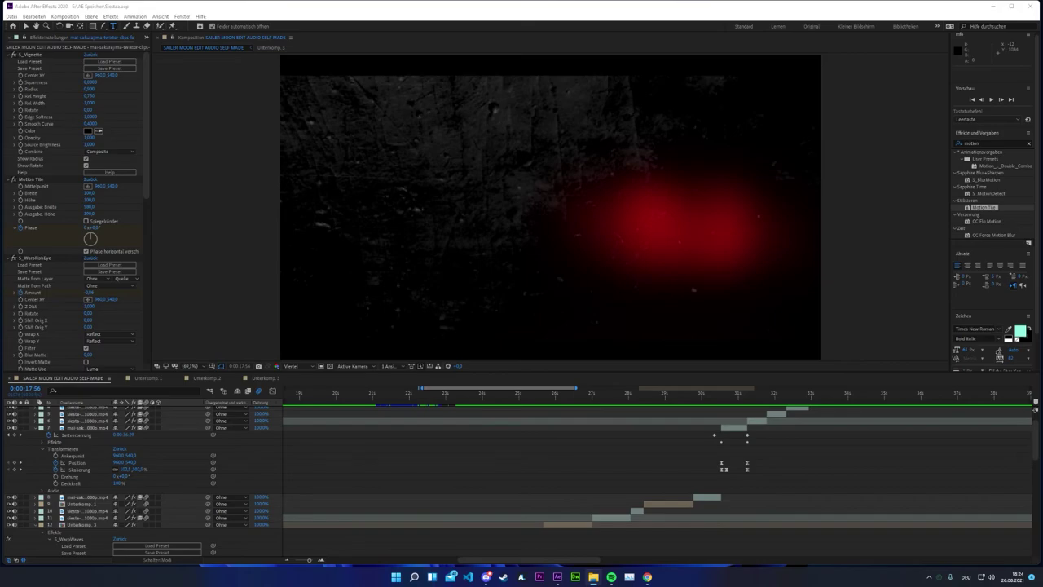
pyautogui.click(433, 449)
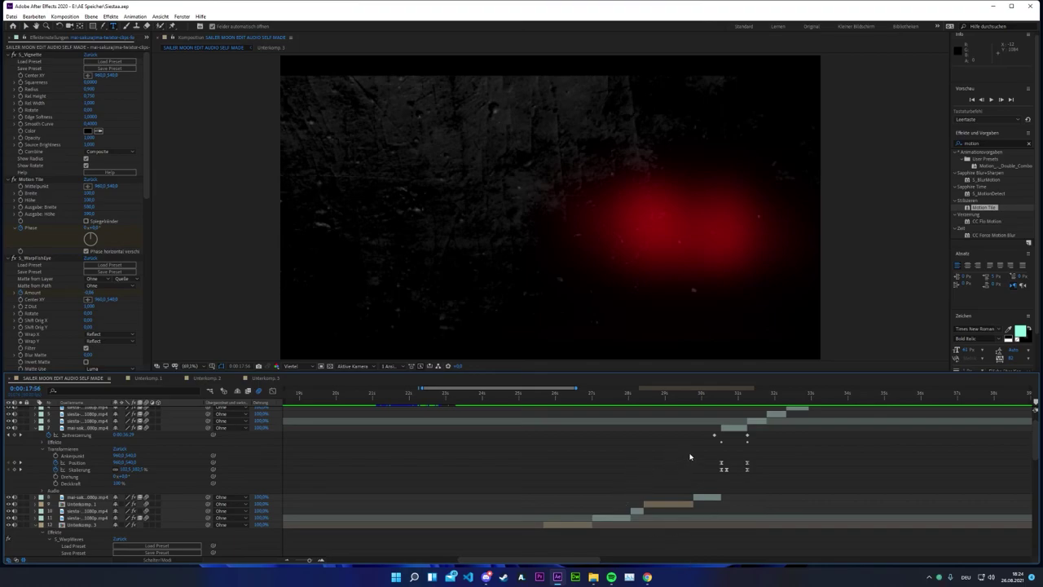
# Preview the main composition's transitions from 0:00:27:54.
pyautogui.moveTo(700, 402); pyautogui.dragTo(625, 399)
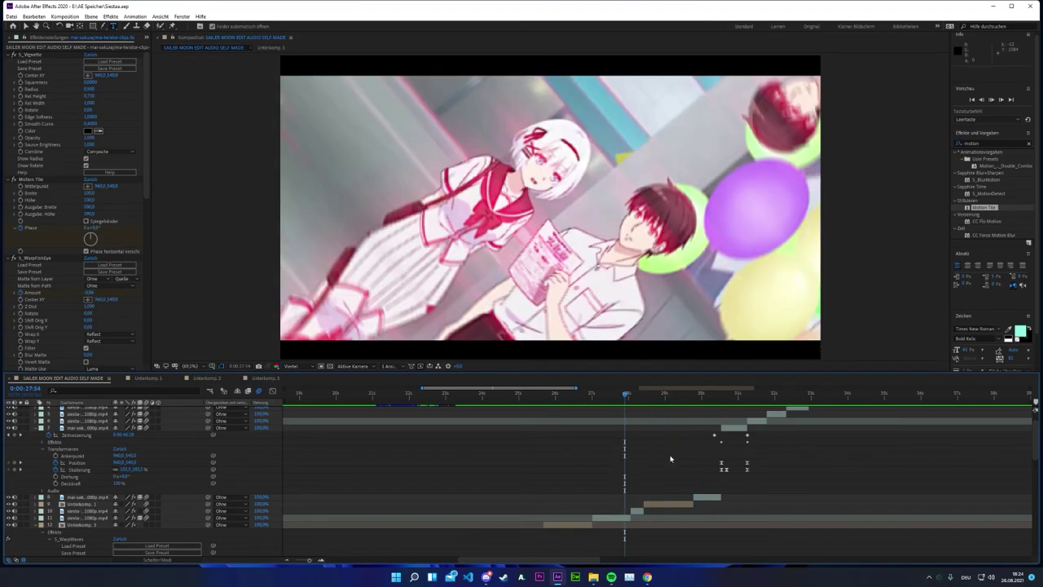
pyautogui.press('space')
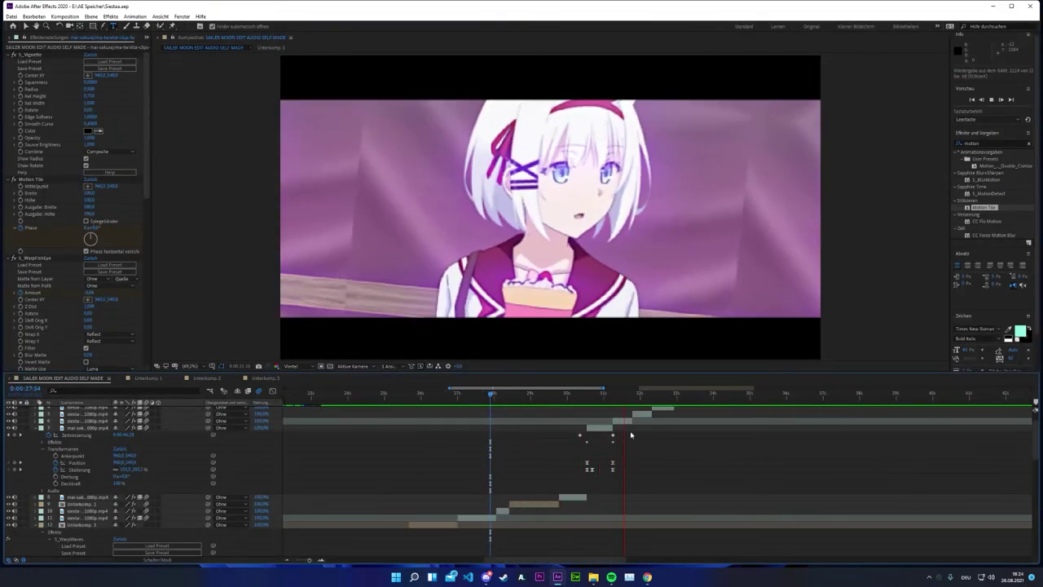
pyautogui.scroll(1, 634, 431)
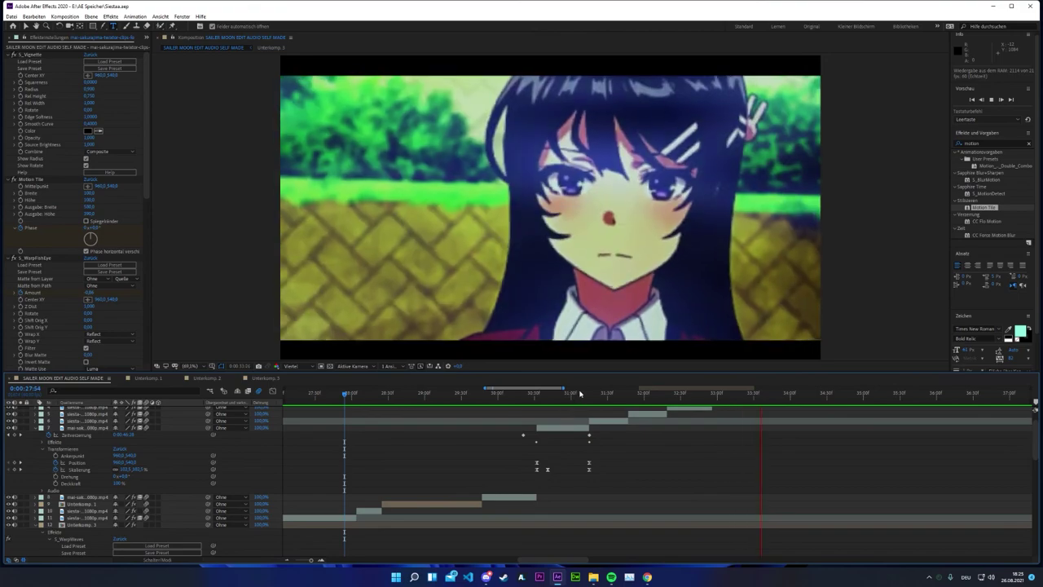
pyautogui.scroll(-2, 647, 456)
# Collapse the Unterkomp. 3 layer's properties and preview the main composition from 0:00:24:40.
pyautogui.moveTo(534, 394); pyautogui.dragTo(514, 405)
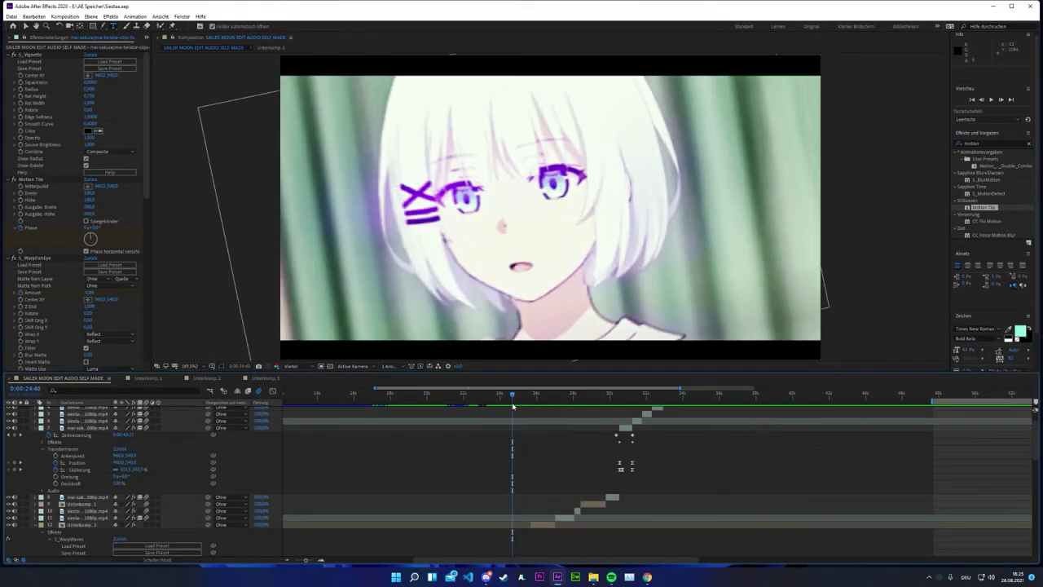
pyautogui.scroll(-1, 540, 454)
pyautogui.scroll(2, 539, 455)
pyautogui.scroll(-7, 494, 452)
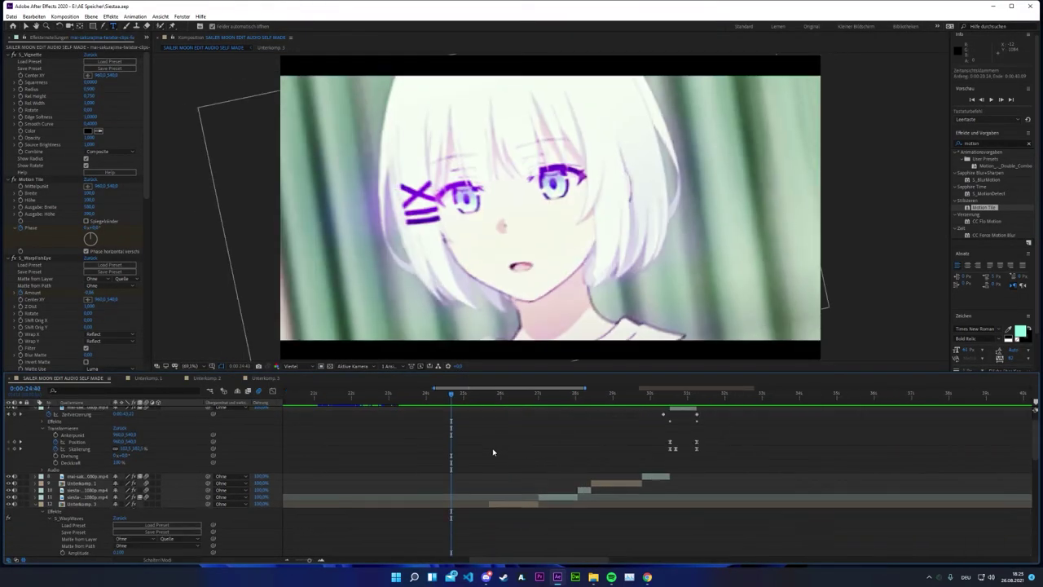
pyautogui.scroll(2, 338, 503)
pyautogui.click(35, 463)
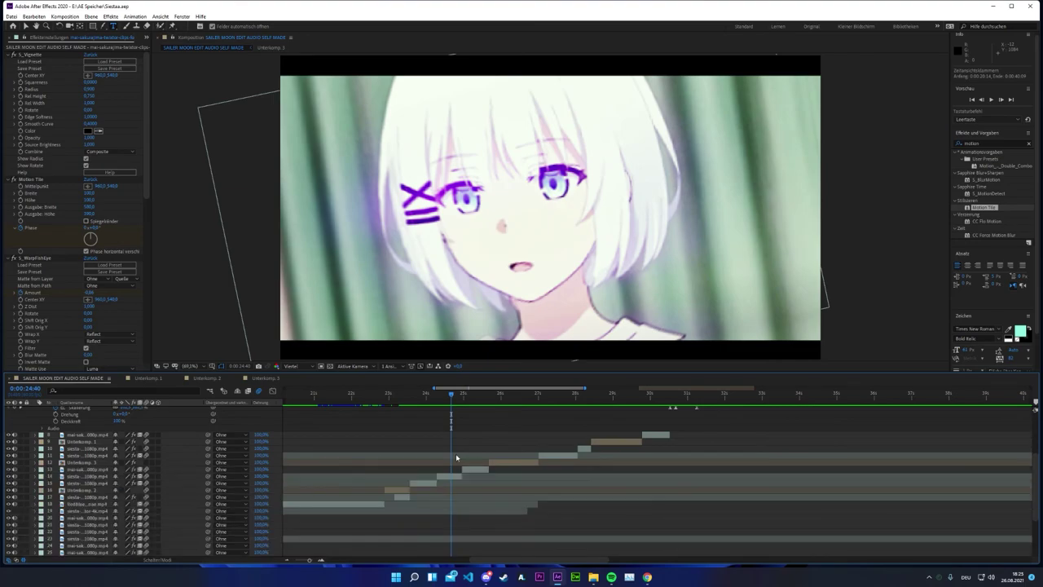
pyautogui.scroll(1, 460, 459)
pyautogui.press('space')
pyautogui.scroll(-1, 554, 461)
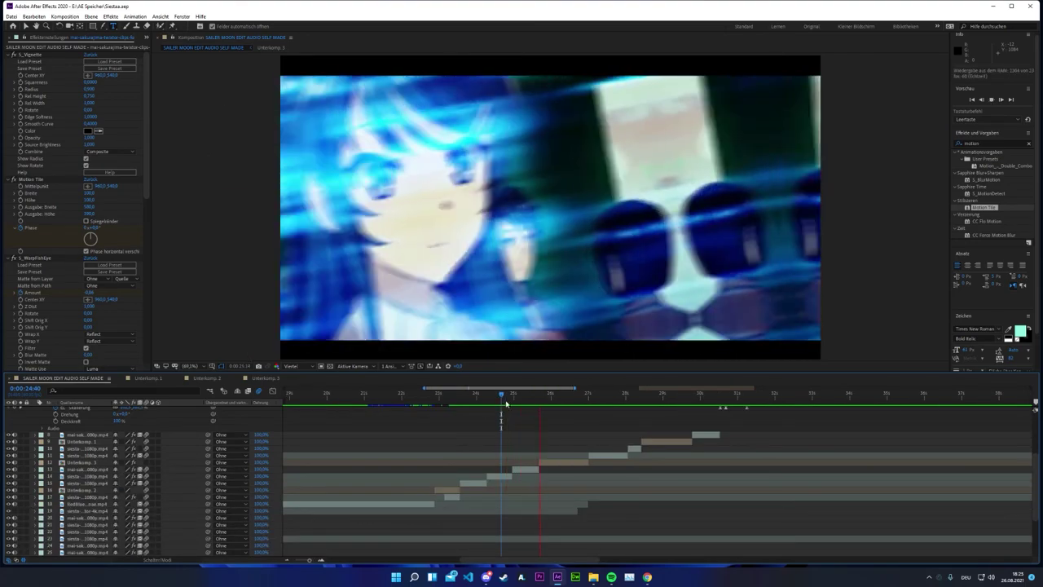
# Preview the transition into the Unterkomp. 3 layer from 0:00:25:11.
pyautogui.click(520, 399)
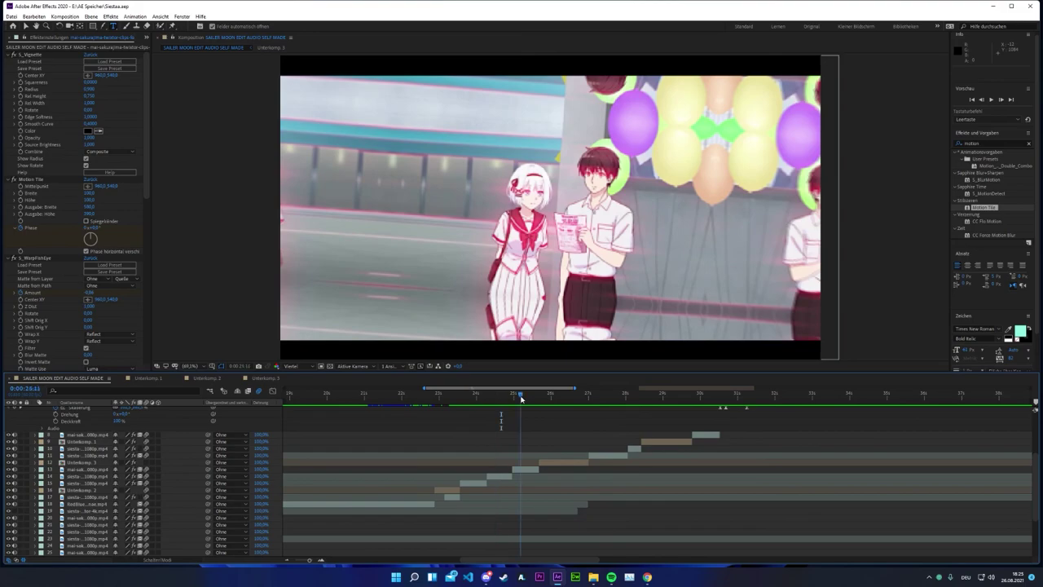
pyautogui.press('space')
pyautogui.scroll(1, 539, 461)
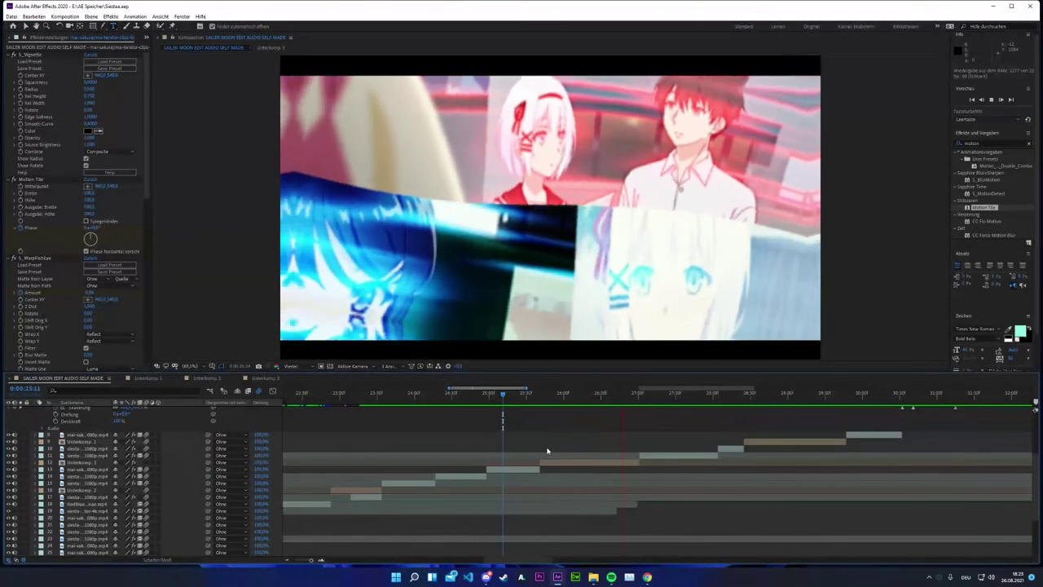
# Move the first S_WarpWaves Frequency keyframe of the Unterkomp. 3 layer earlier to 0:00:26:07, previewing the timing between adjustments.
pyautogui.click(62, 462)
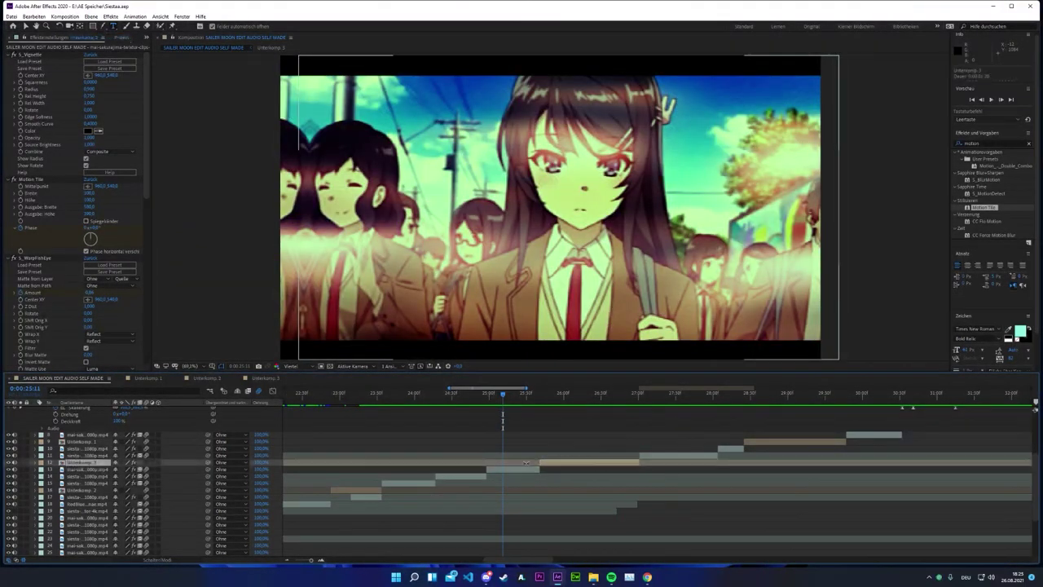
pyautogui.click(36, 463)
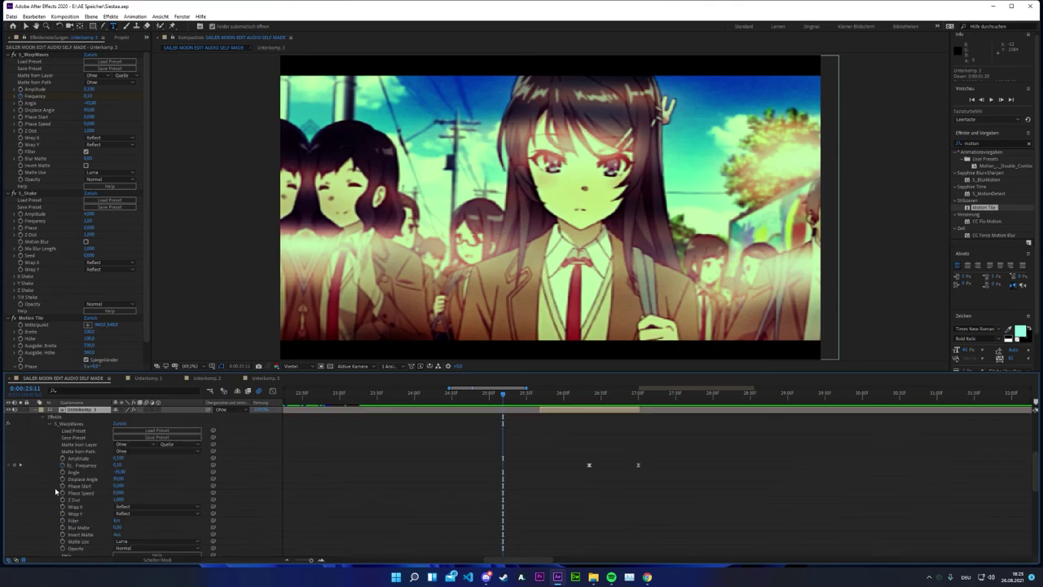
pyautogui.click(588, 467)
pyautogui.moveTo(588, 467); pyautogui.dragTo(584, 466)
pyautogui.press('space')
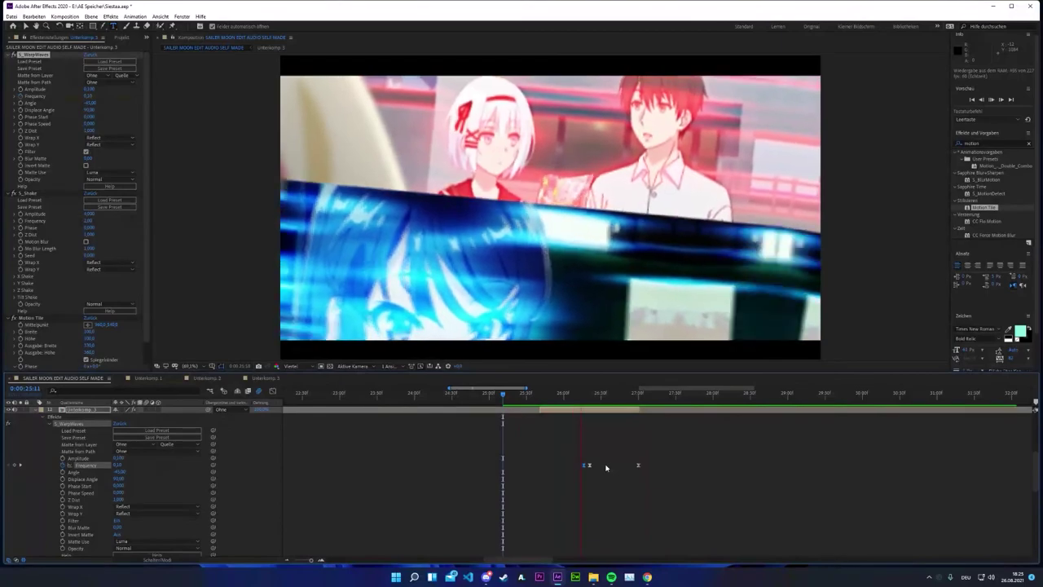
pyautogui.press('space')
pyautogui.moveTo(584, 466); pyautogui.dragTo(571, 468)
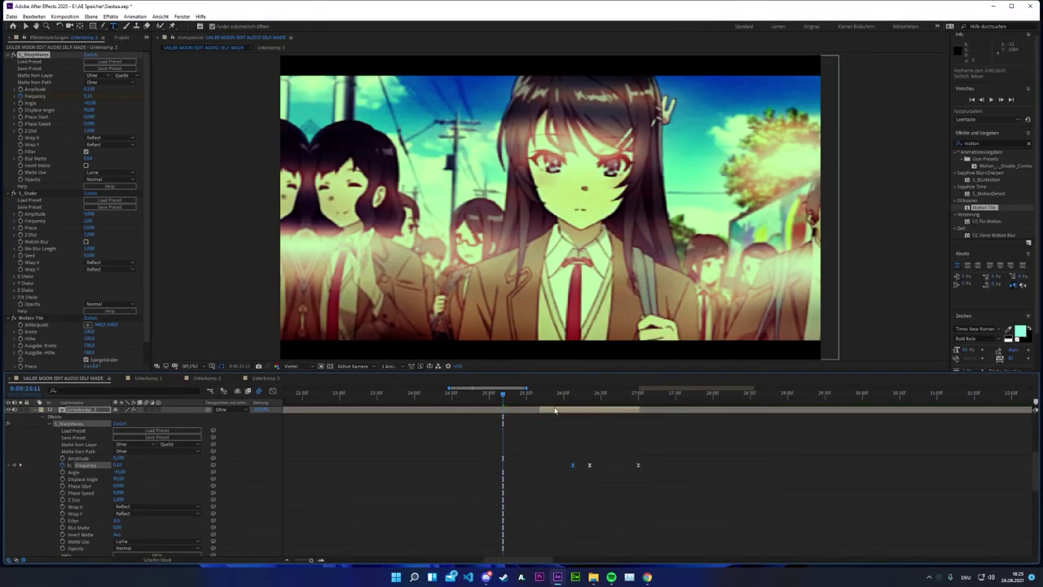